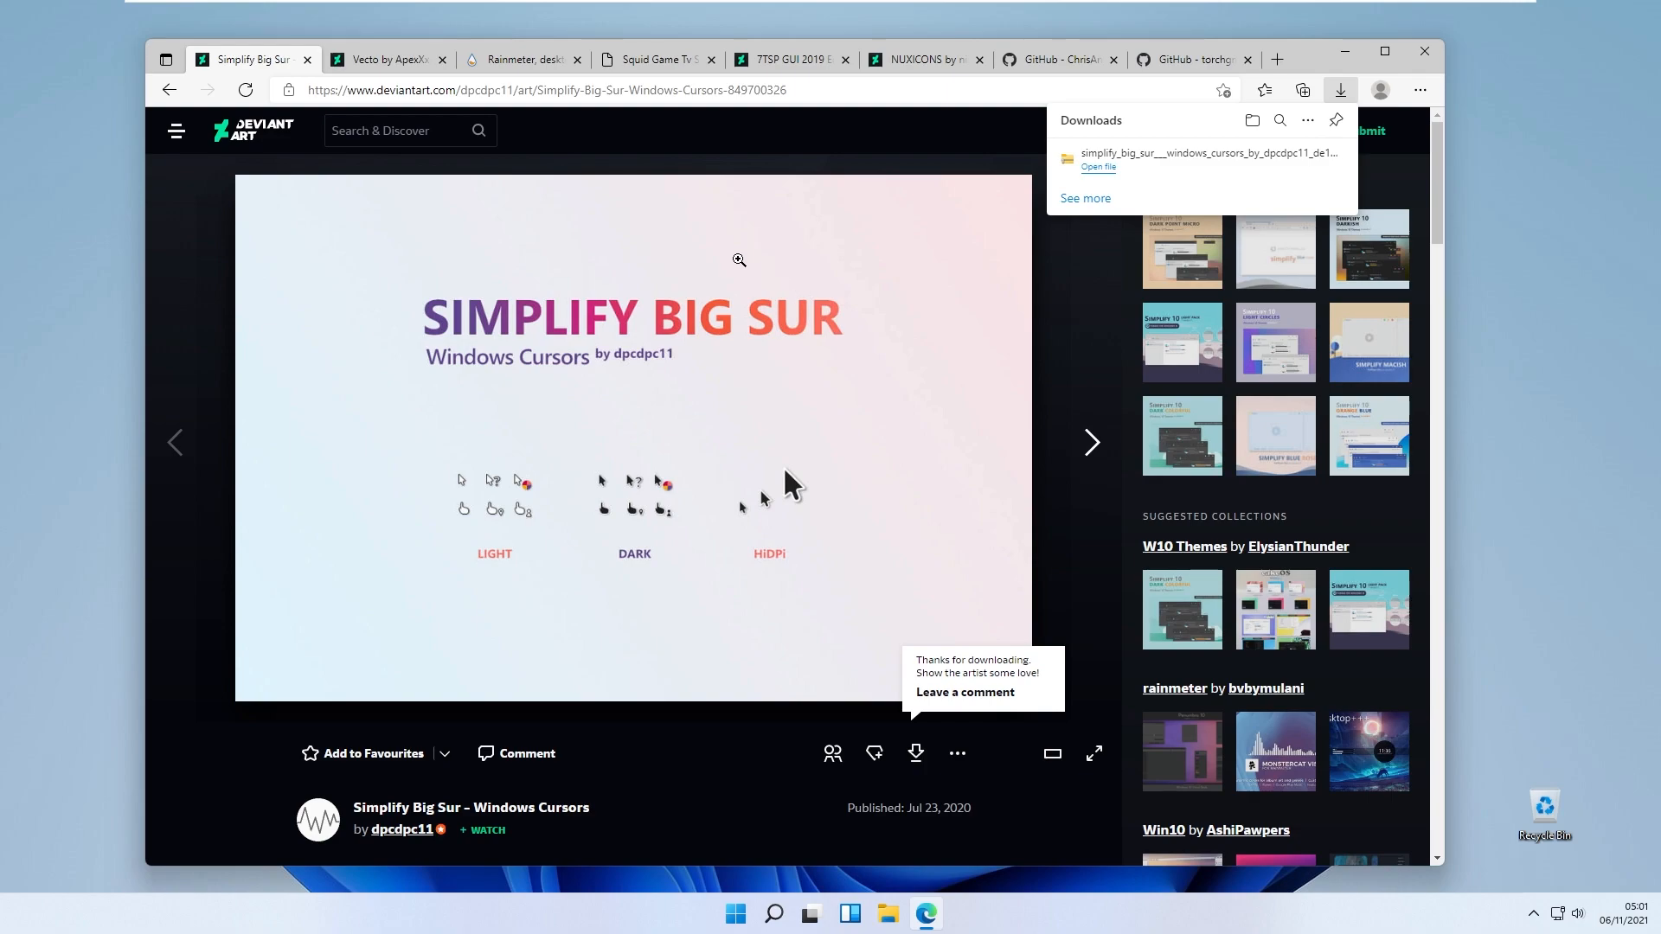
- Switch to File Explorer and extract the downloaded simplify_big_sur Windows cursors archive in the Downloads folder
click(1345, 52)
click(888, 913)
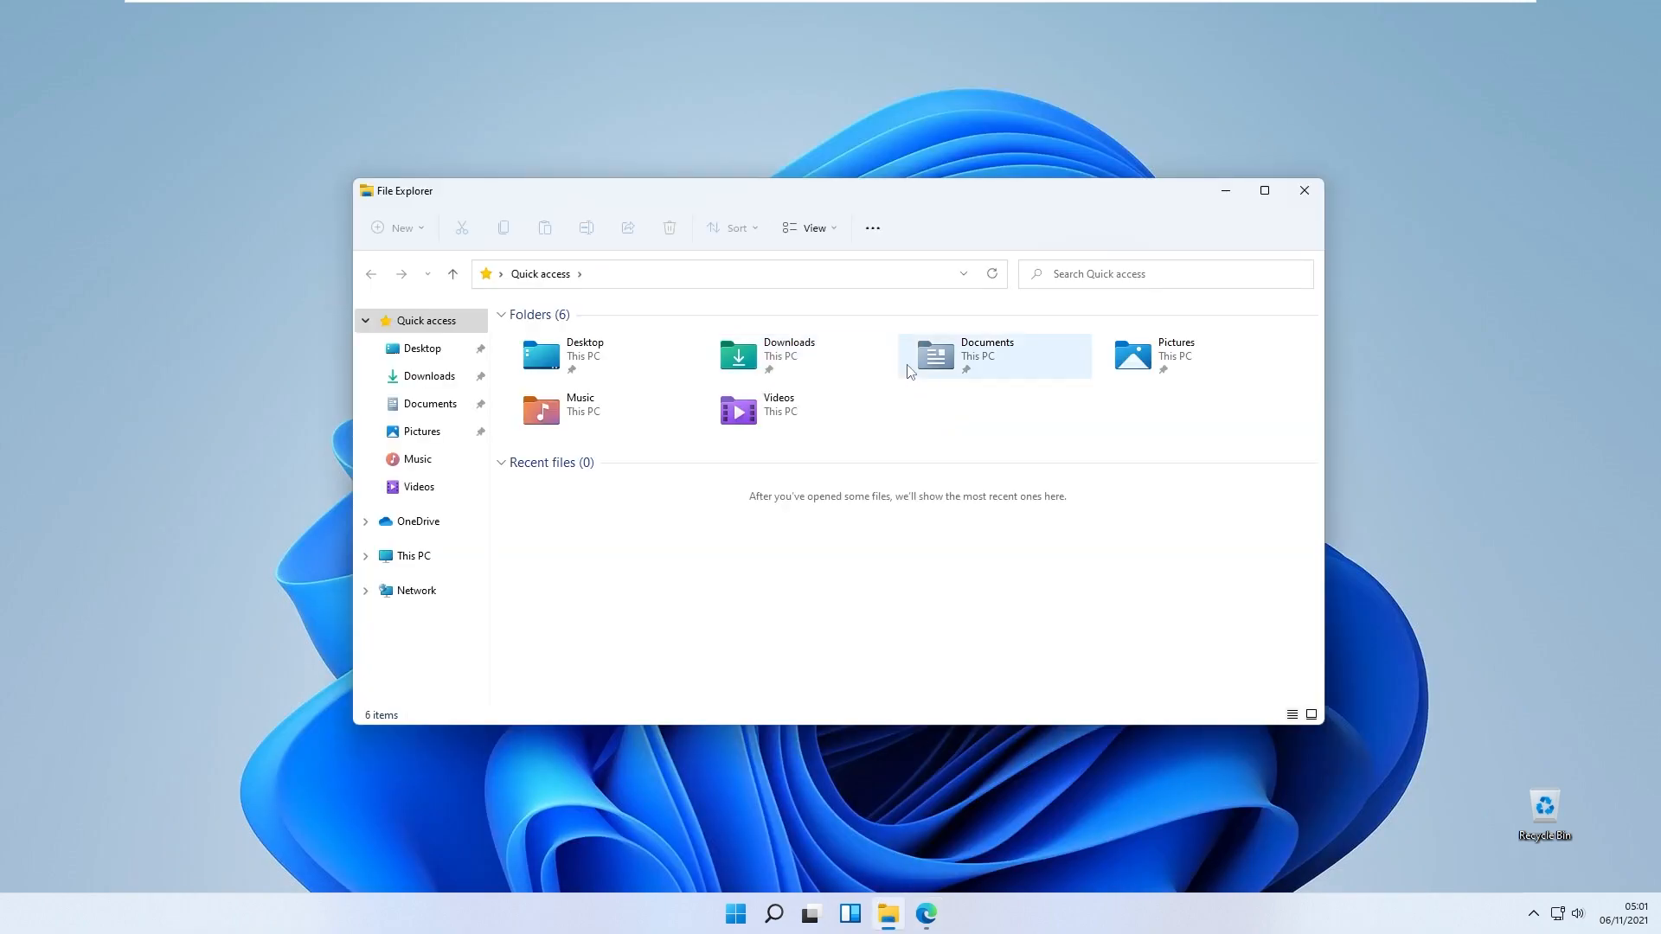
double_click(858, 357)
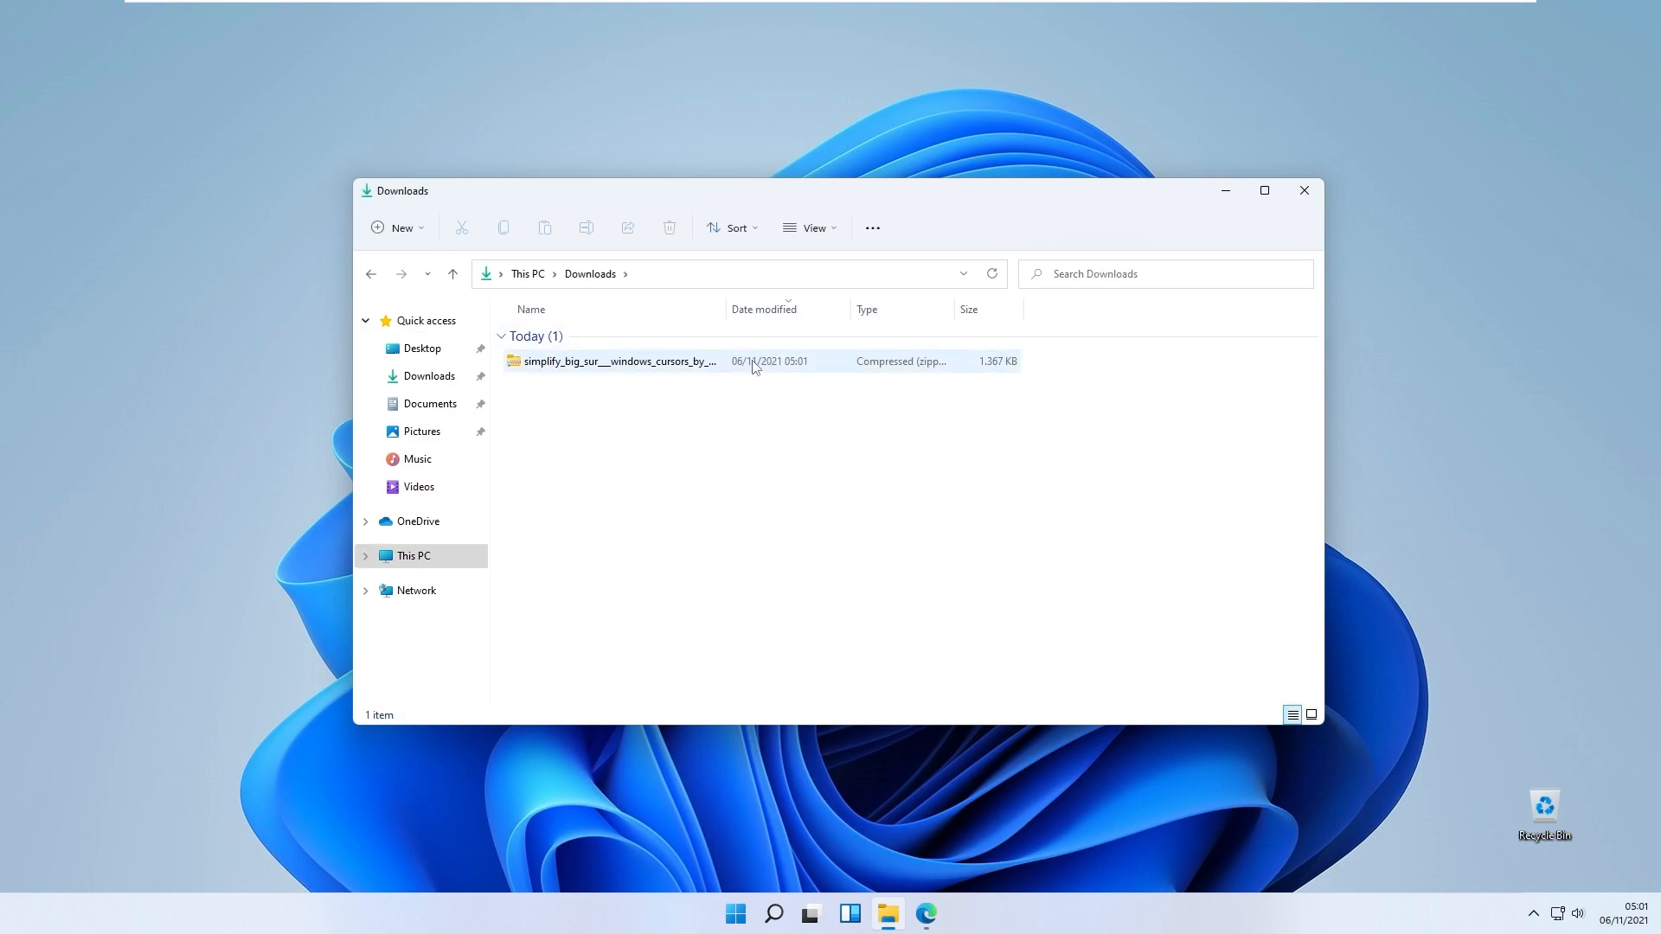
click(749, 367)
right_click(725, 368)
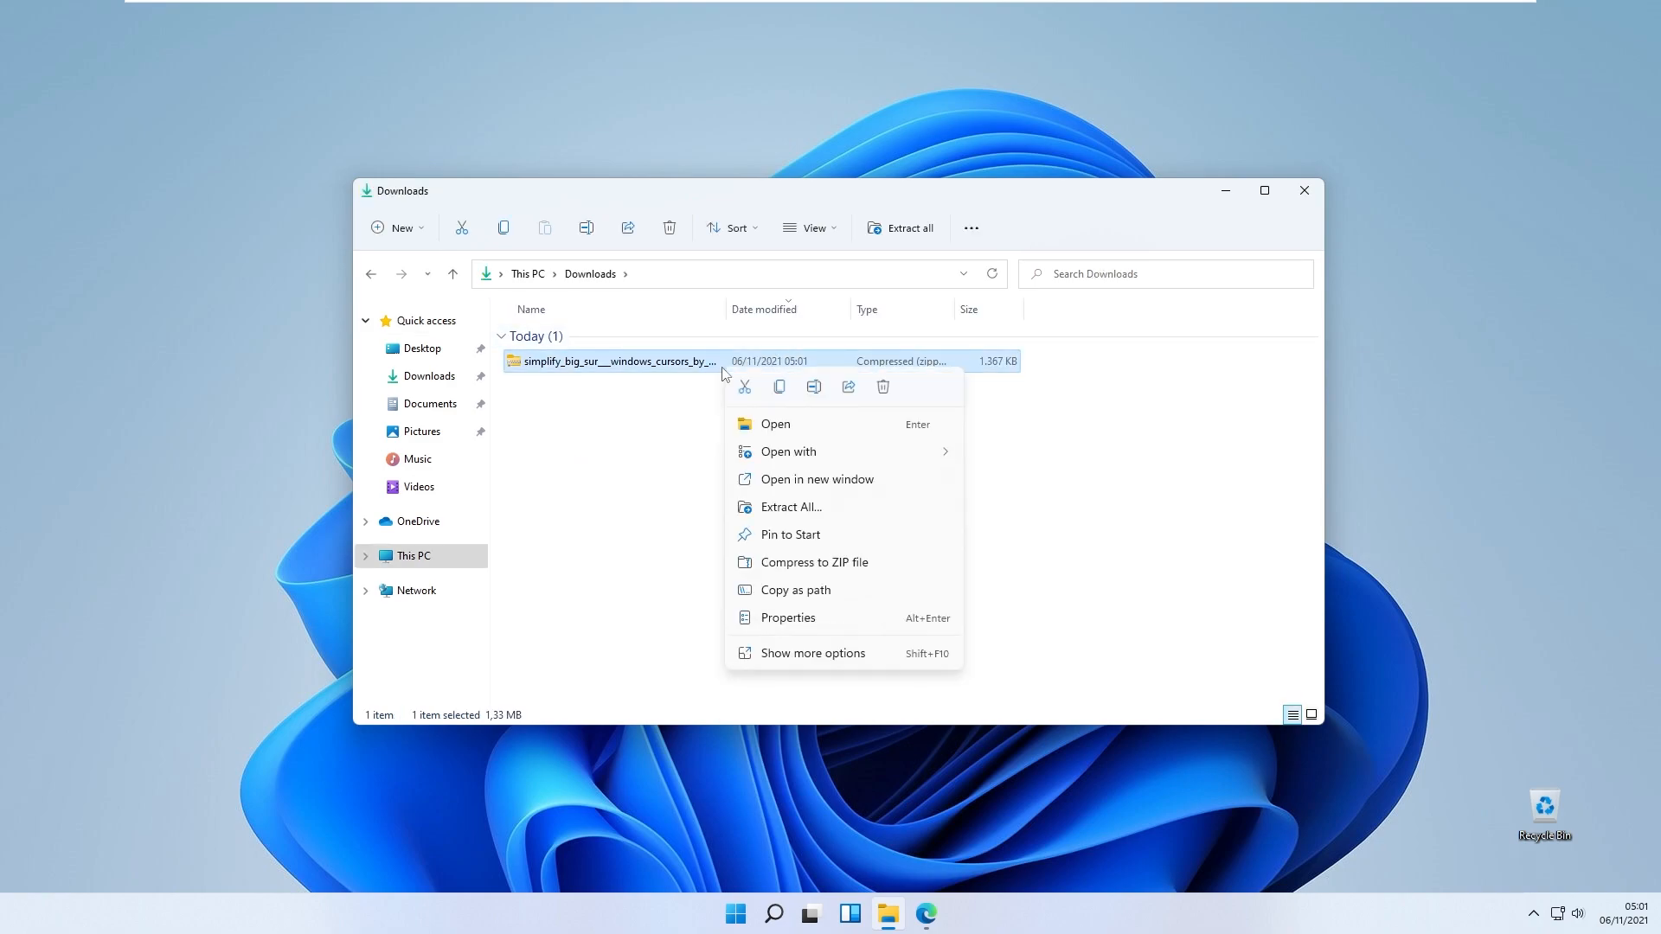
click(820, 508)
click(990, 624)
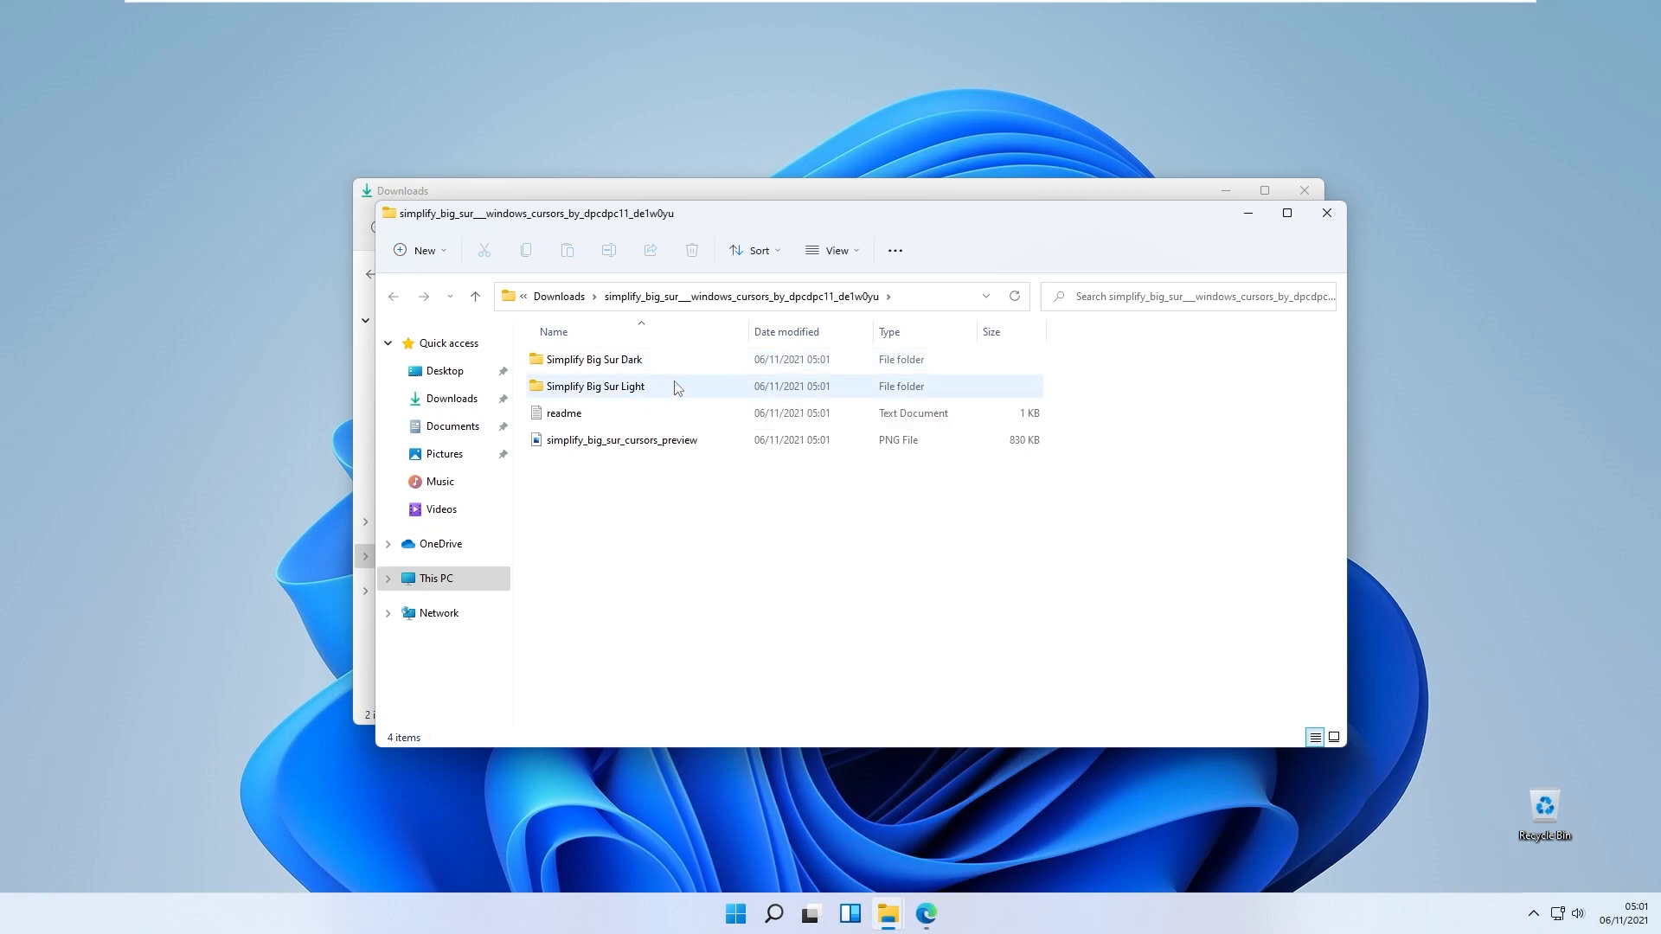
- Install the cursor set from the _install file in the Simplify Big Sur Light folder and allow the system changes
double_click(675, 386)
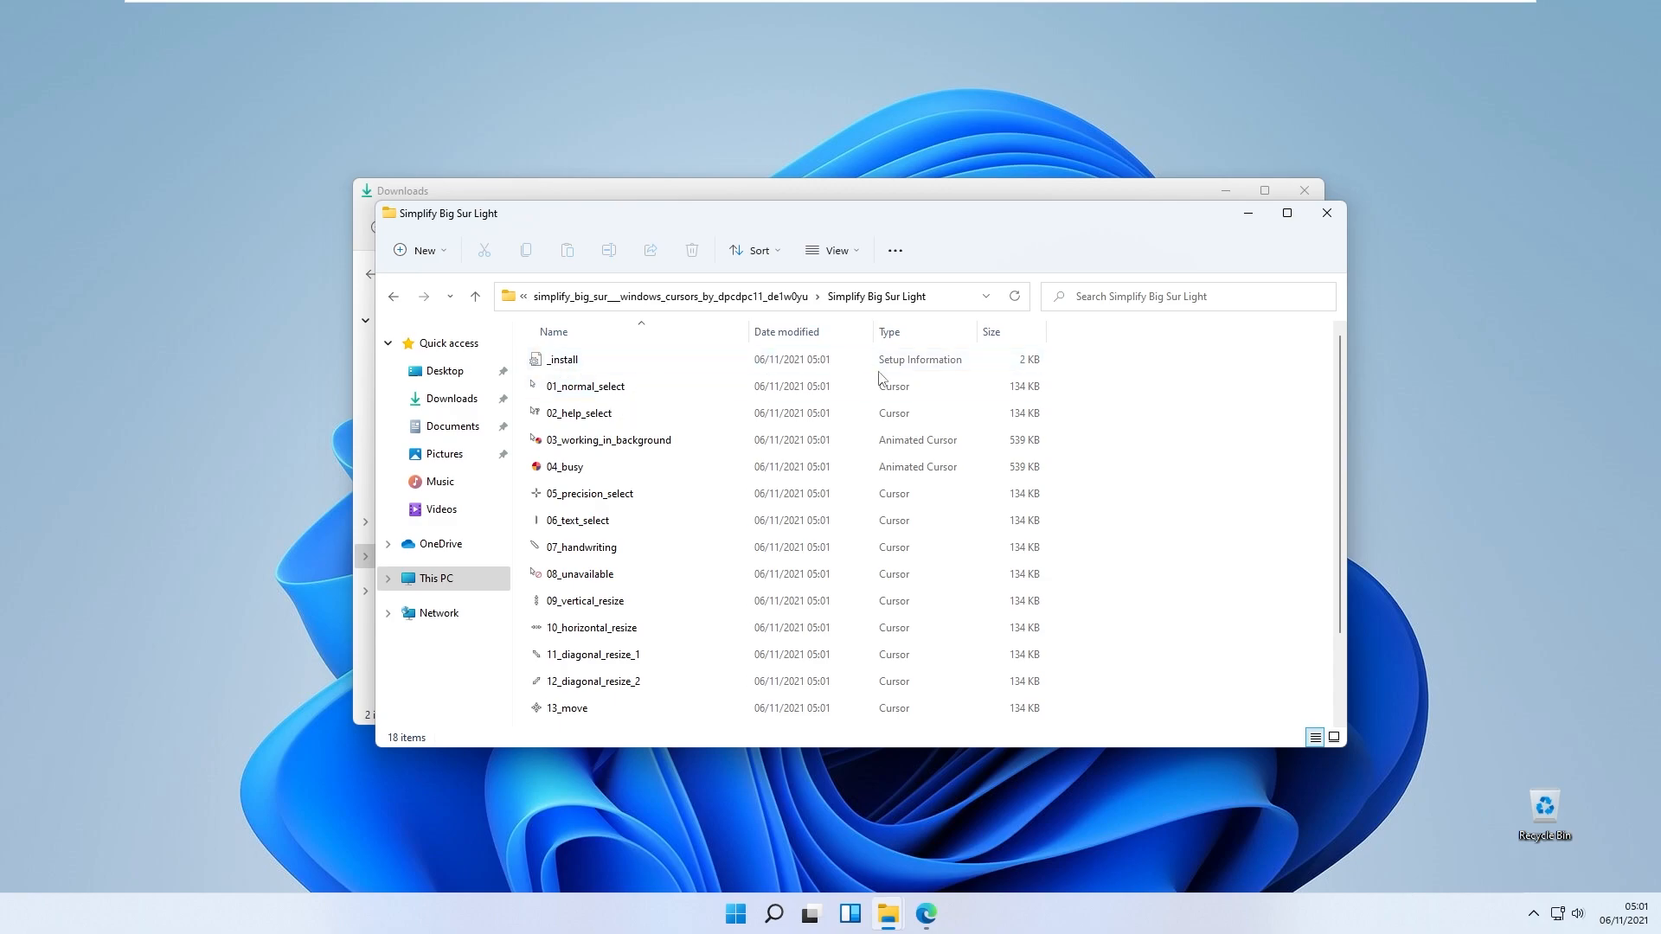
click(643, 363)
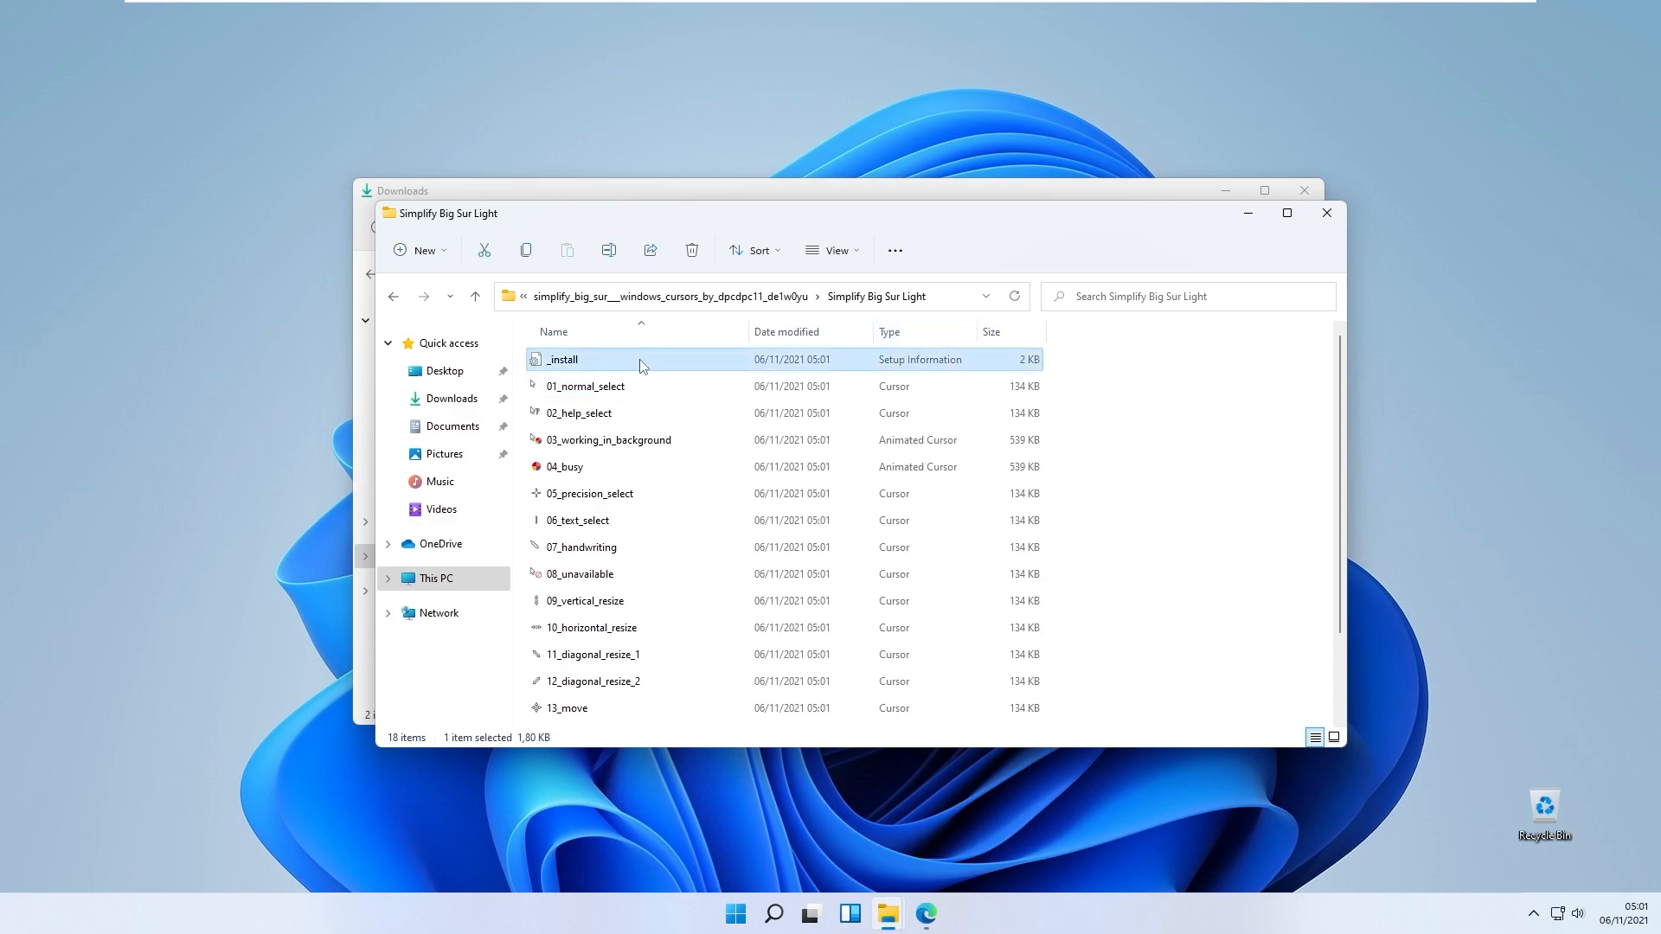
right_click(643, 363)
click(761, 563)
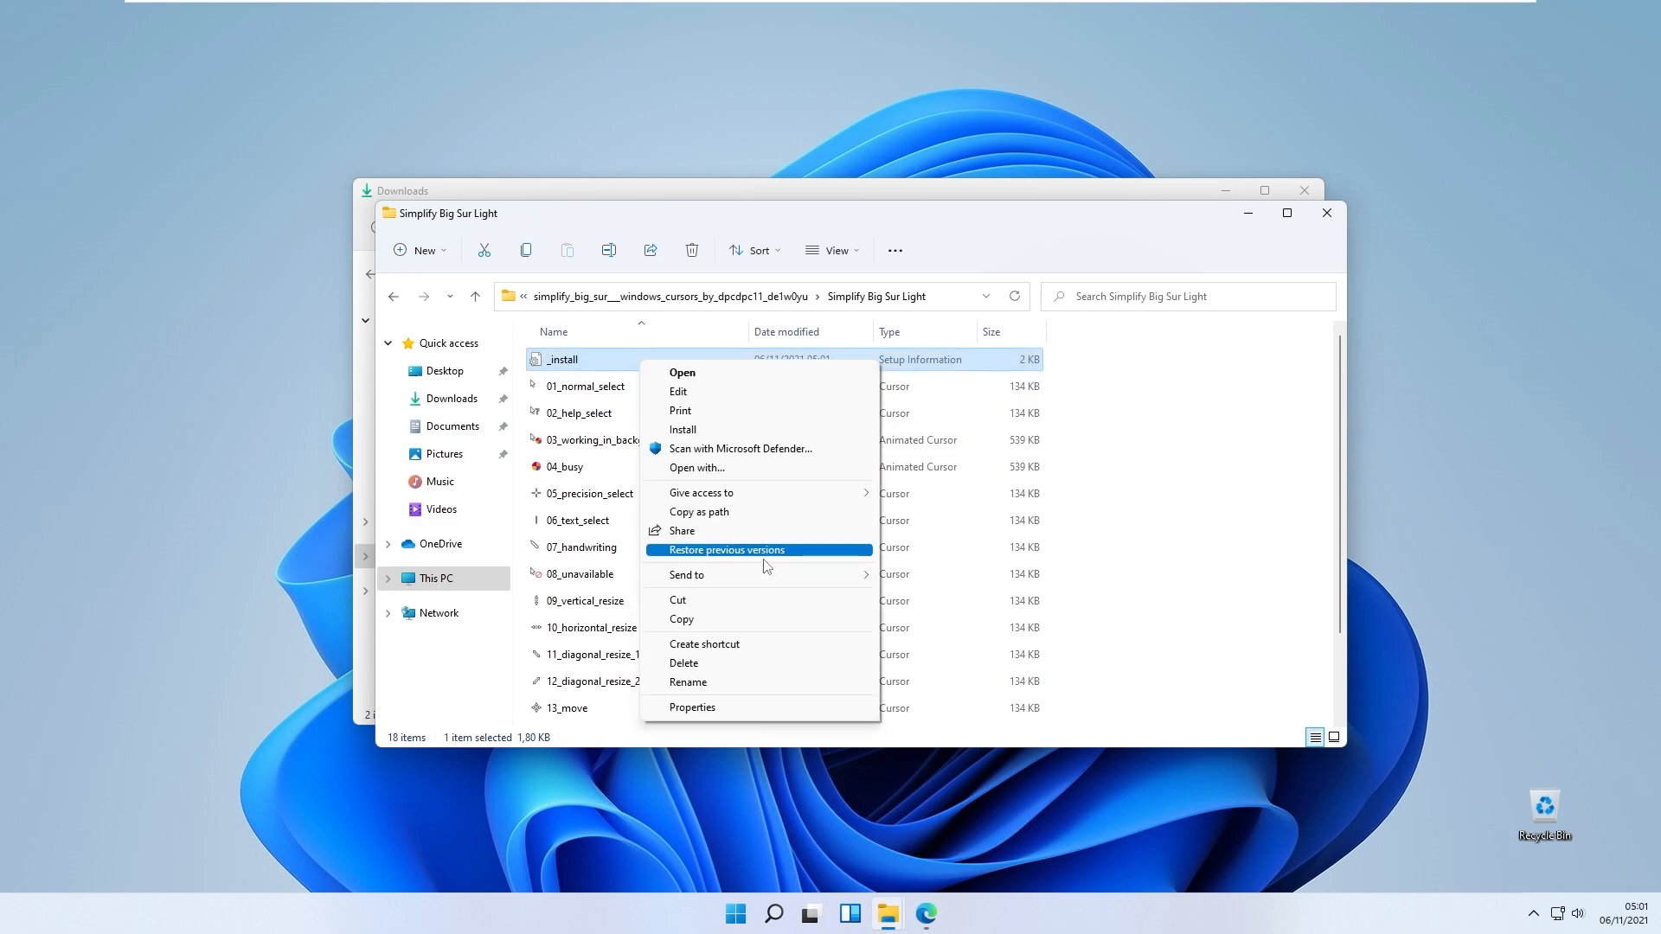
click(736, 429)
click(895, 478)
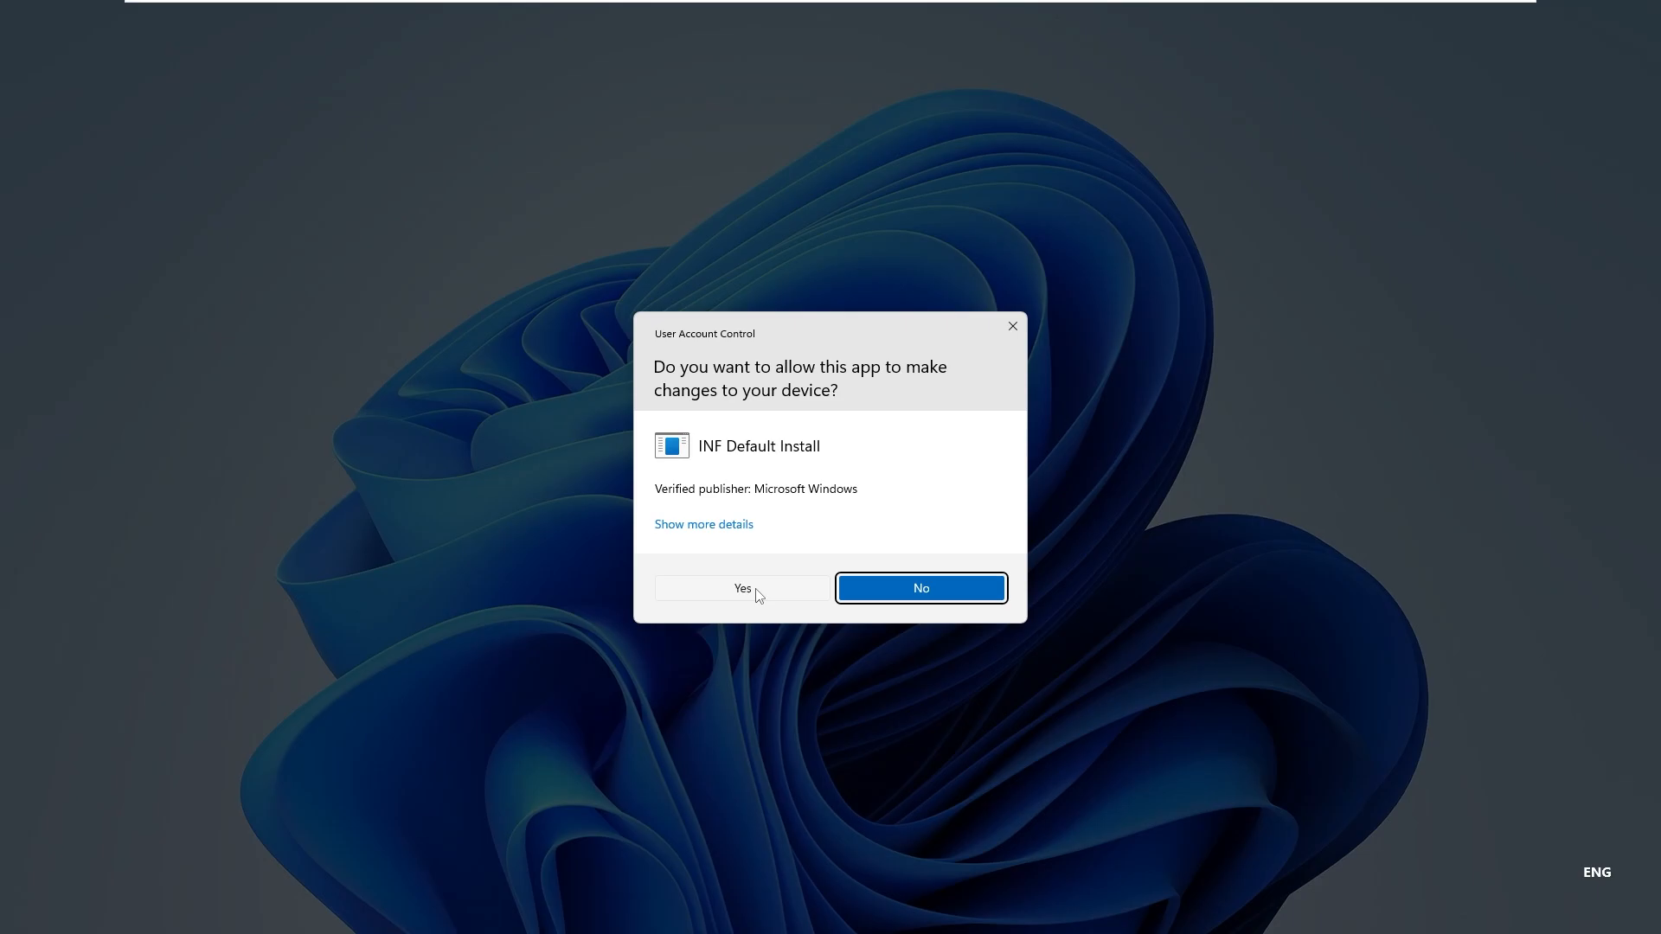
click(745, 589)
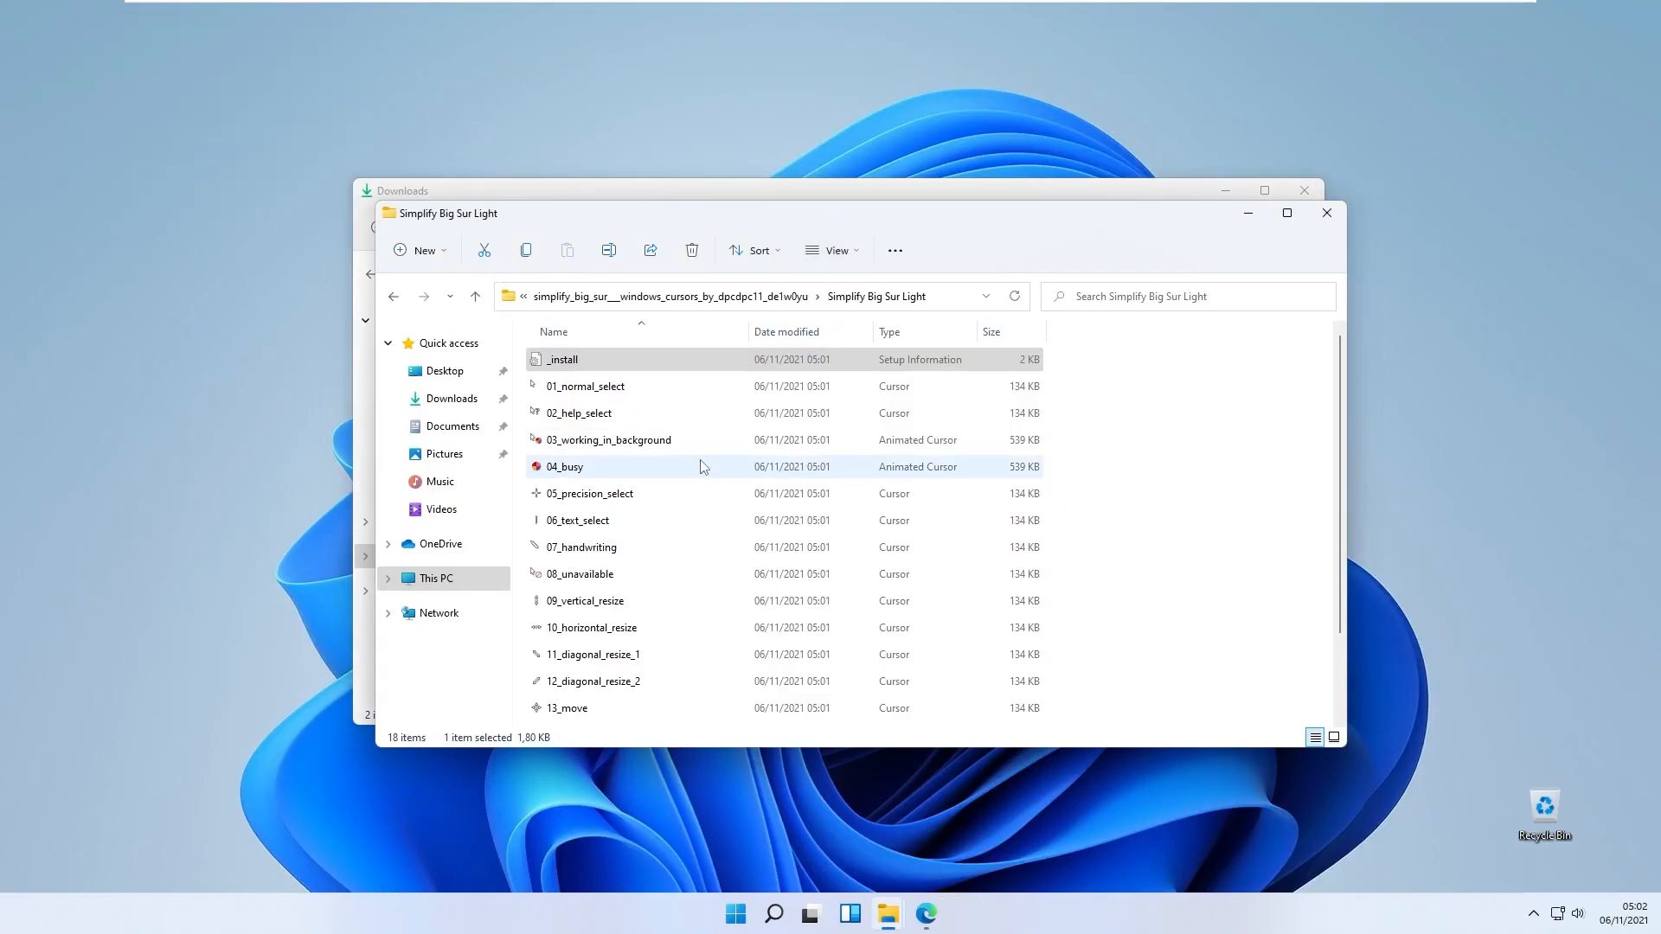
- Search Windows for "cursor" and open the setting that changes the mouse pointer display or speed
click(736, 913)
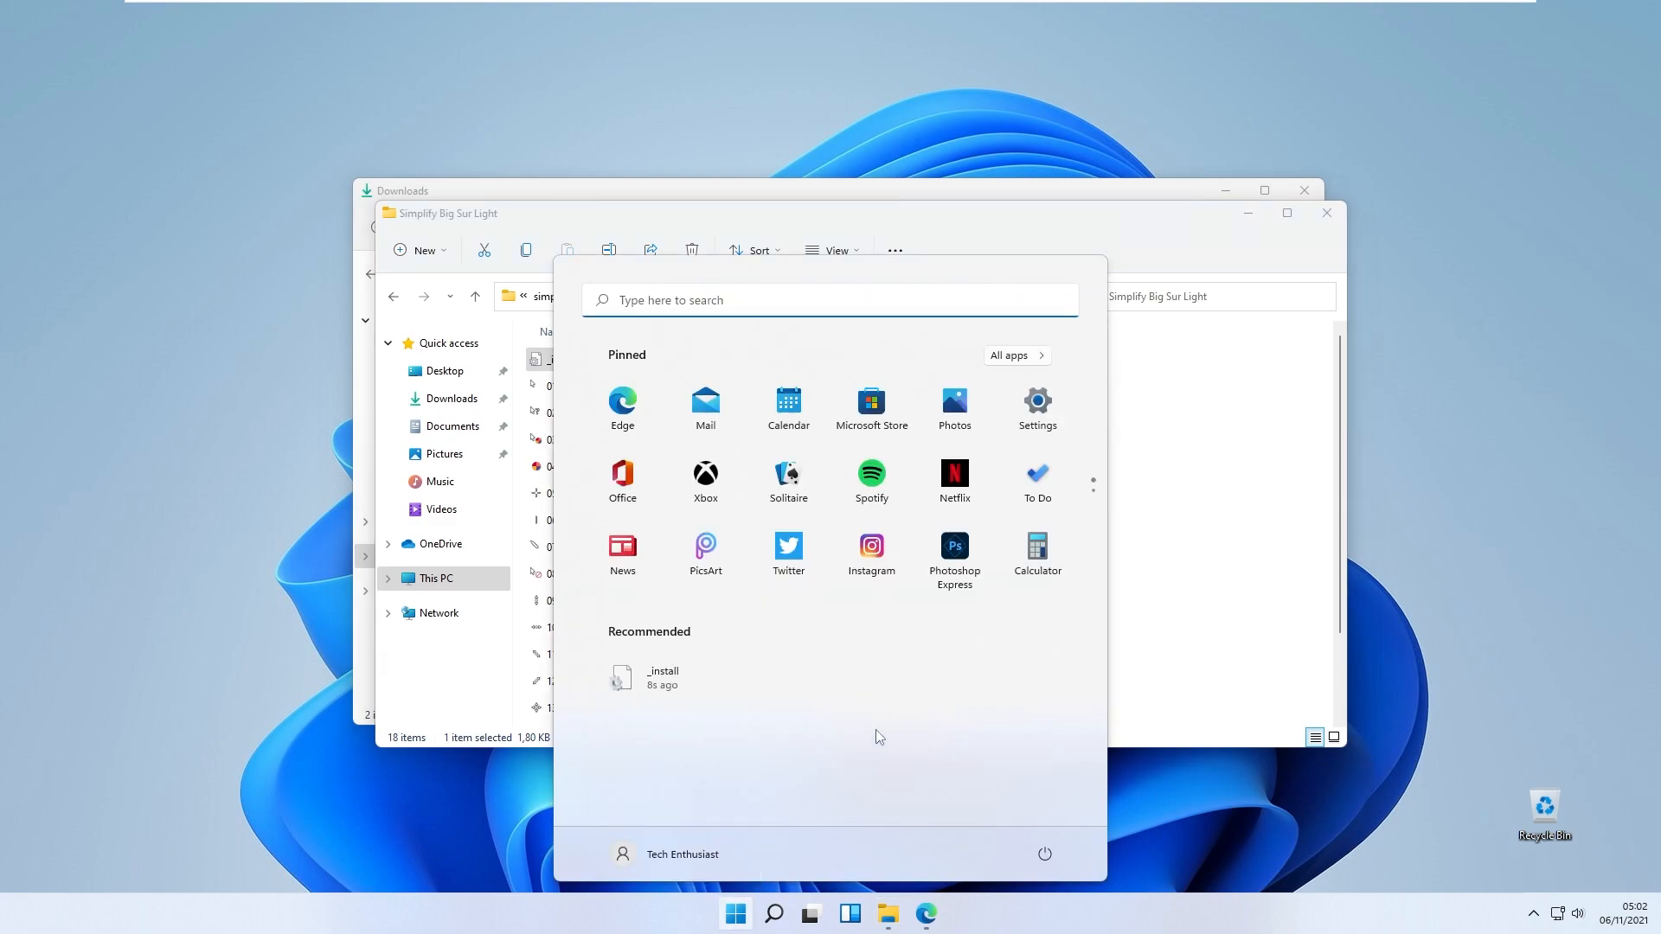
text(c)
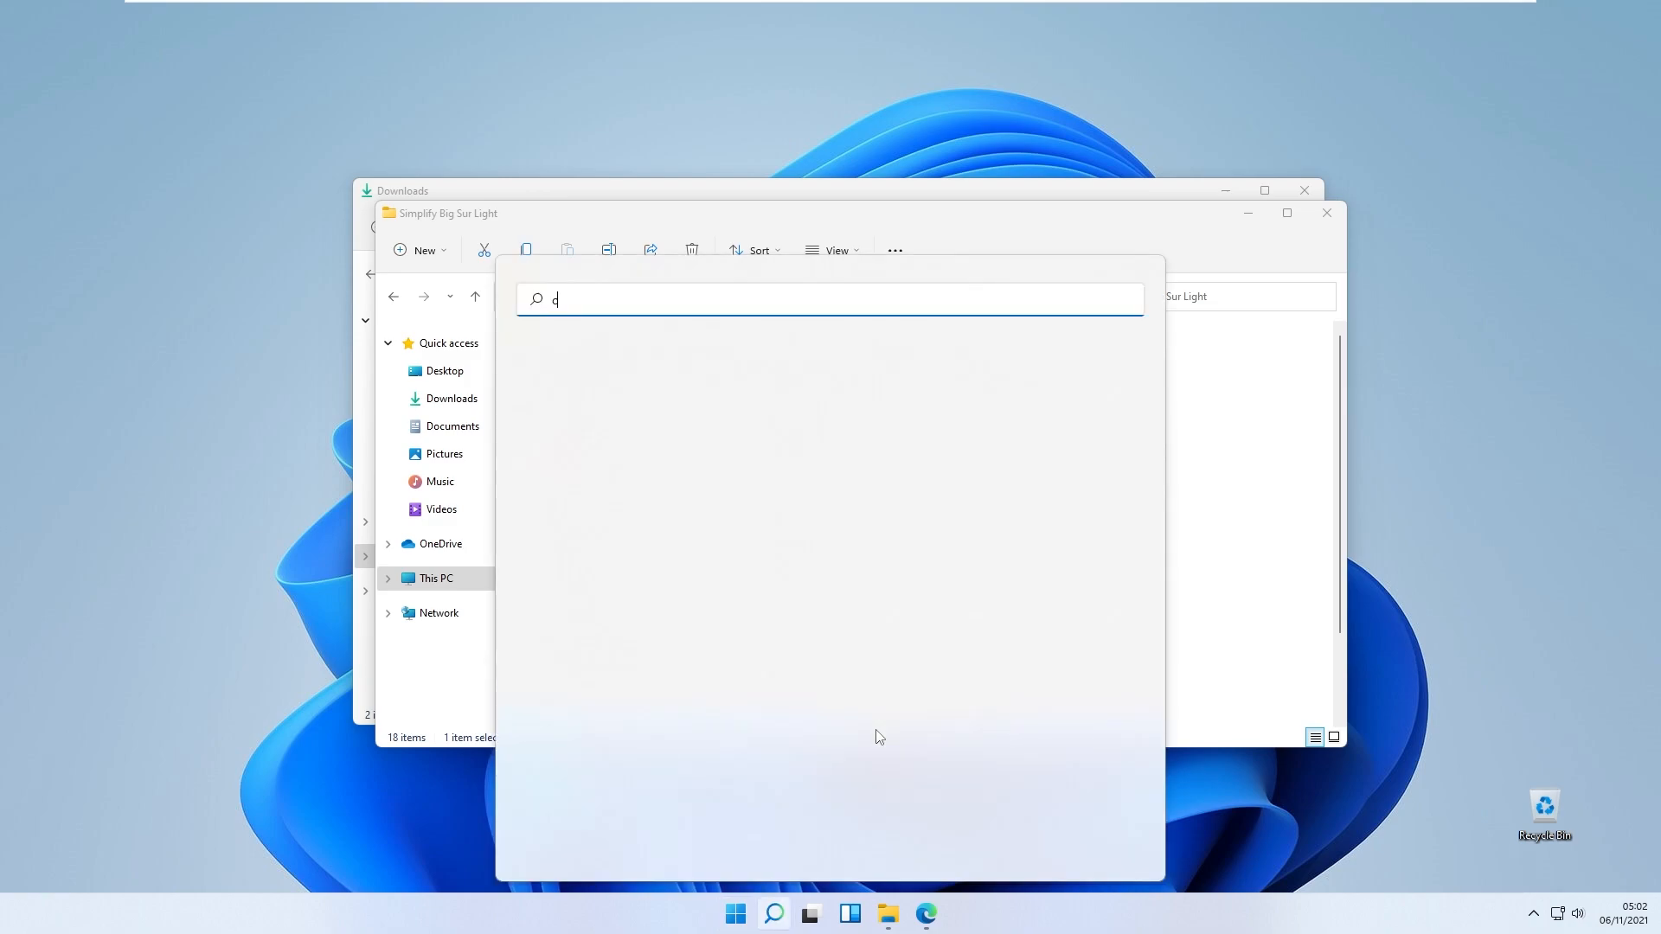
text(ursor)
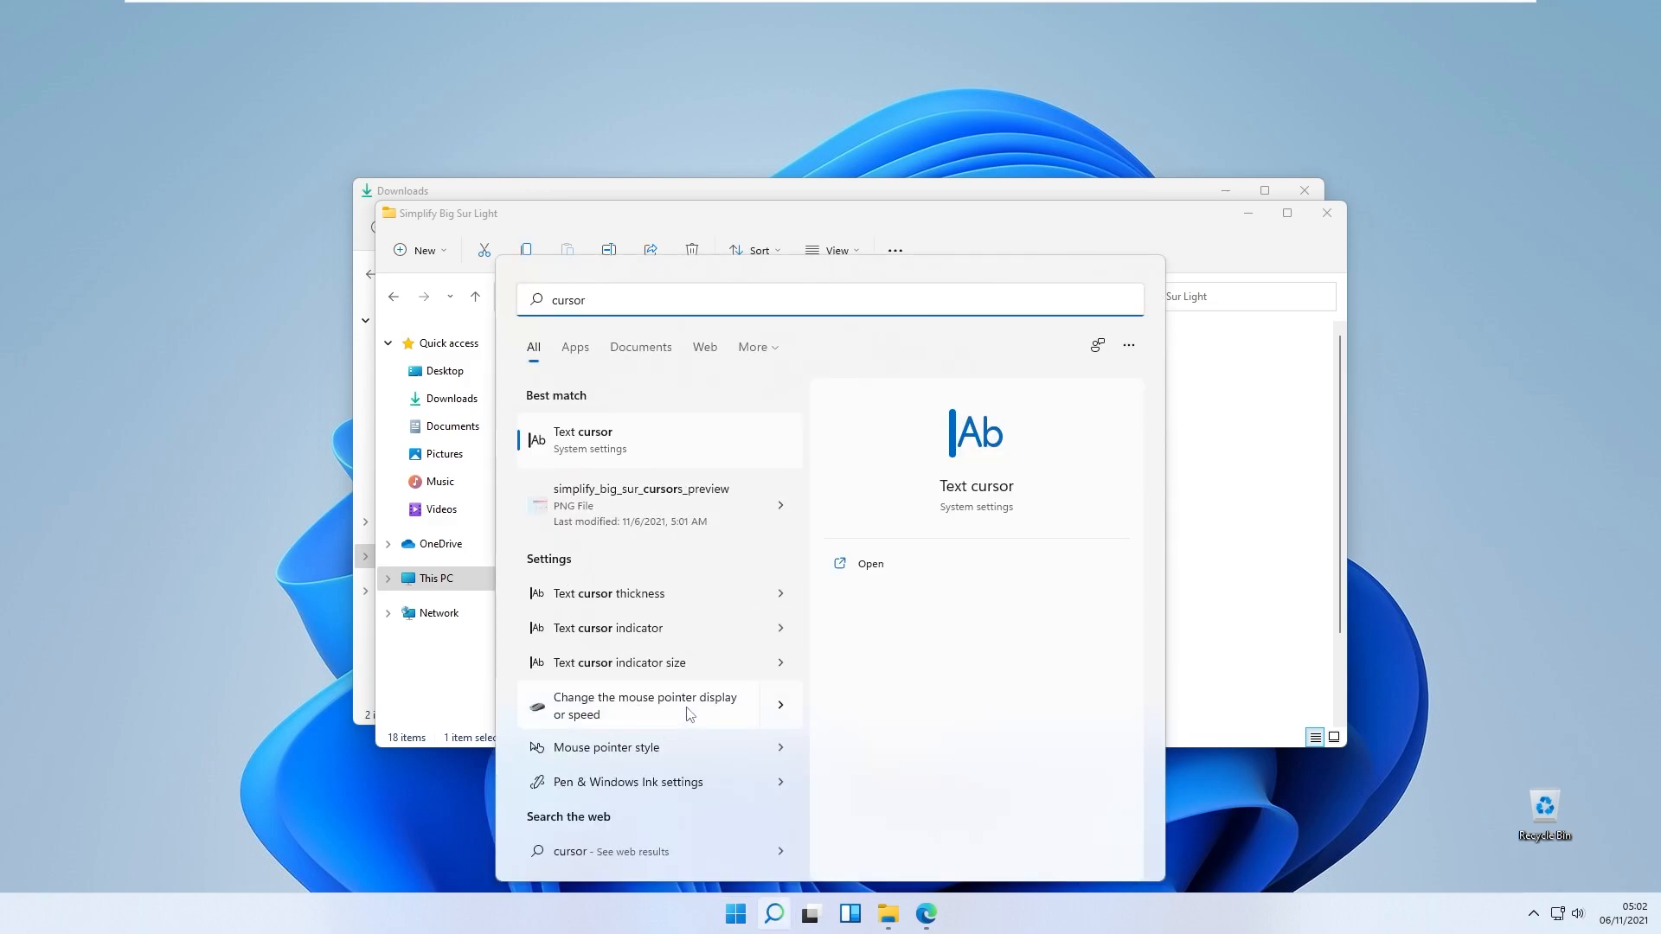
click(707, 714)
- Apply the Simplify Big Sur Light pointer scheme and close the Mouse Properties dialog
click(270, 224)
click(286, 270)
click(281, 296)
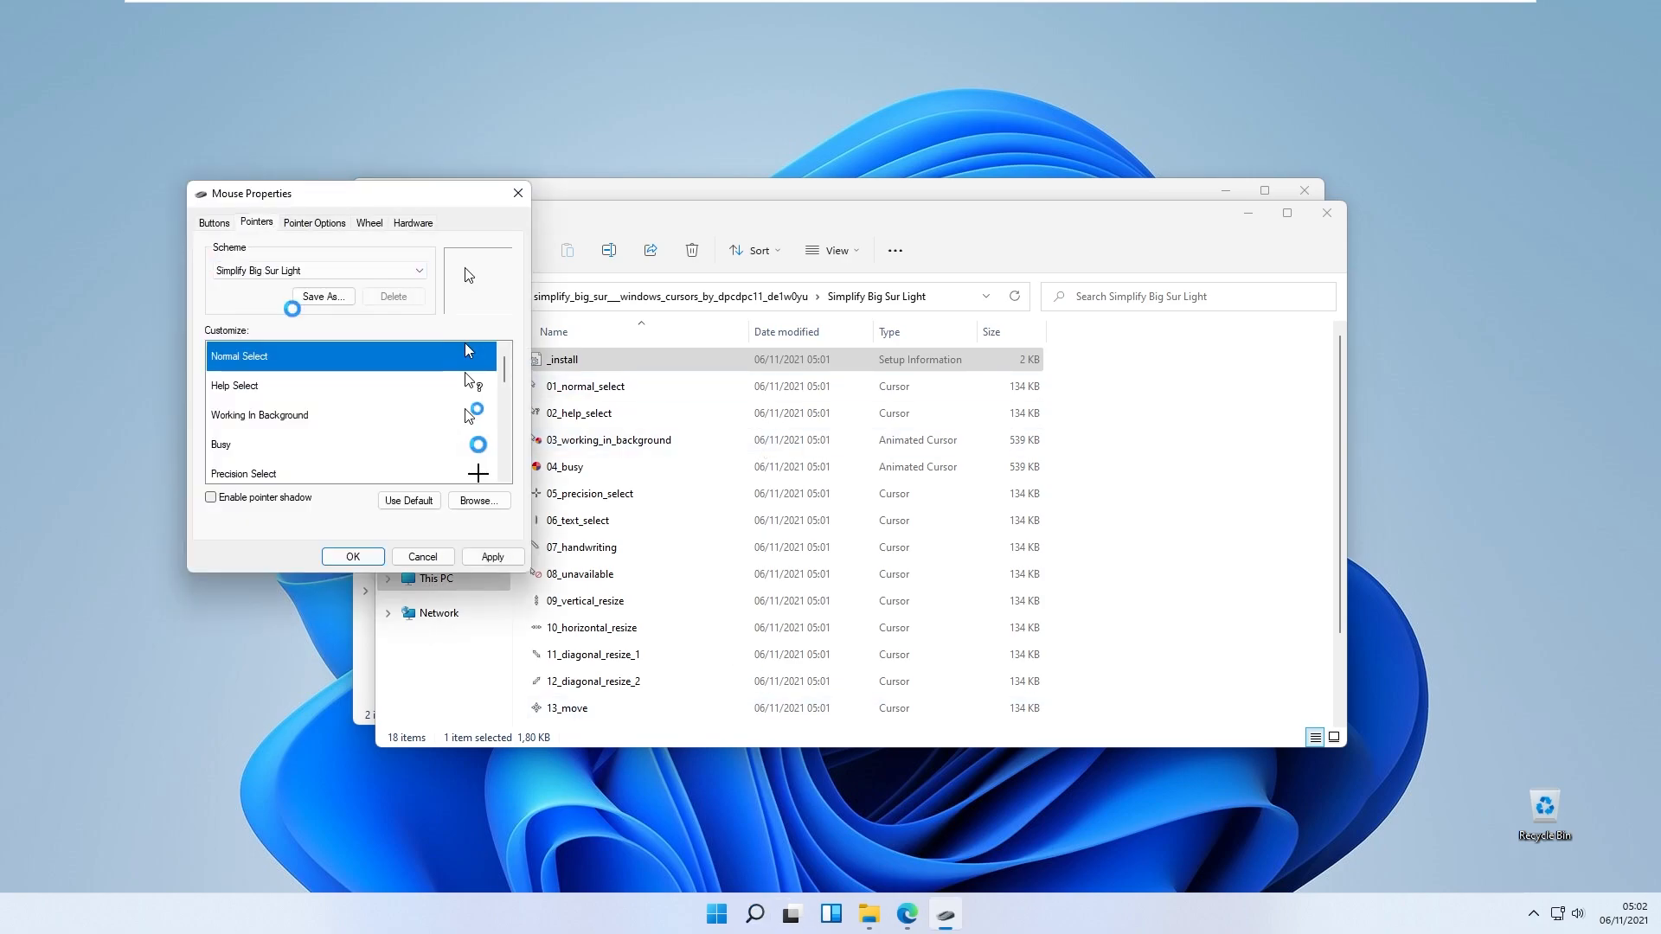
click(508, 563)
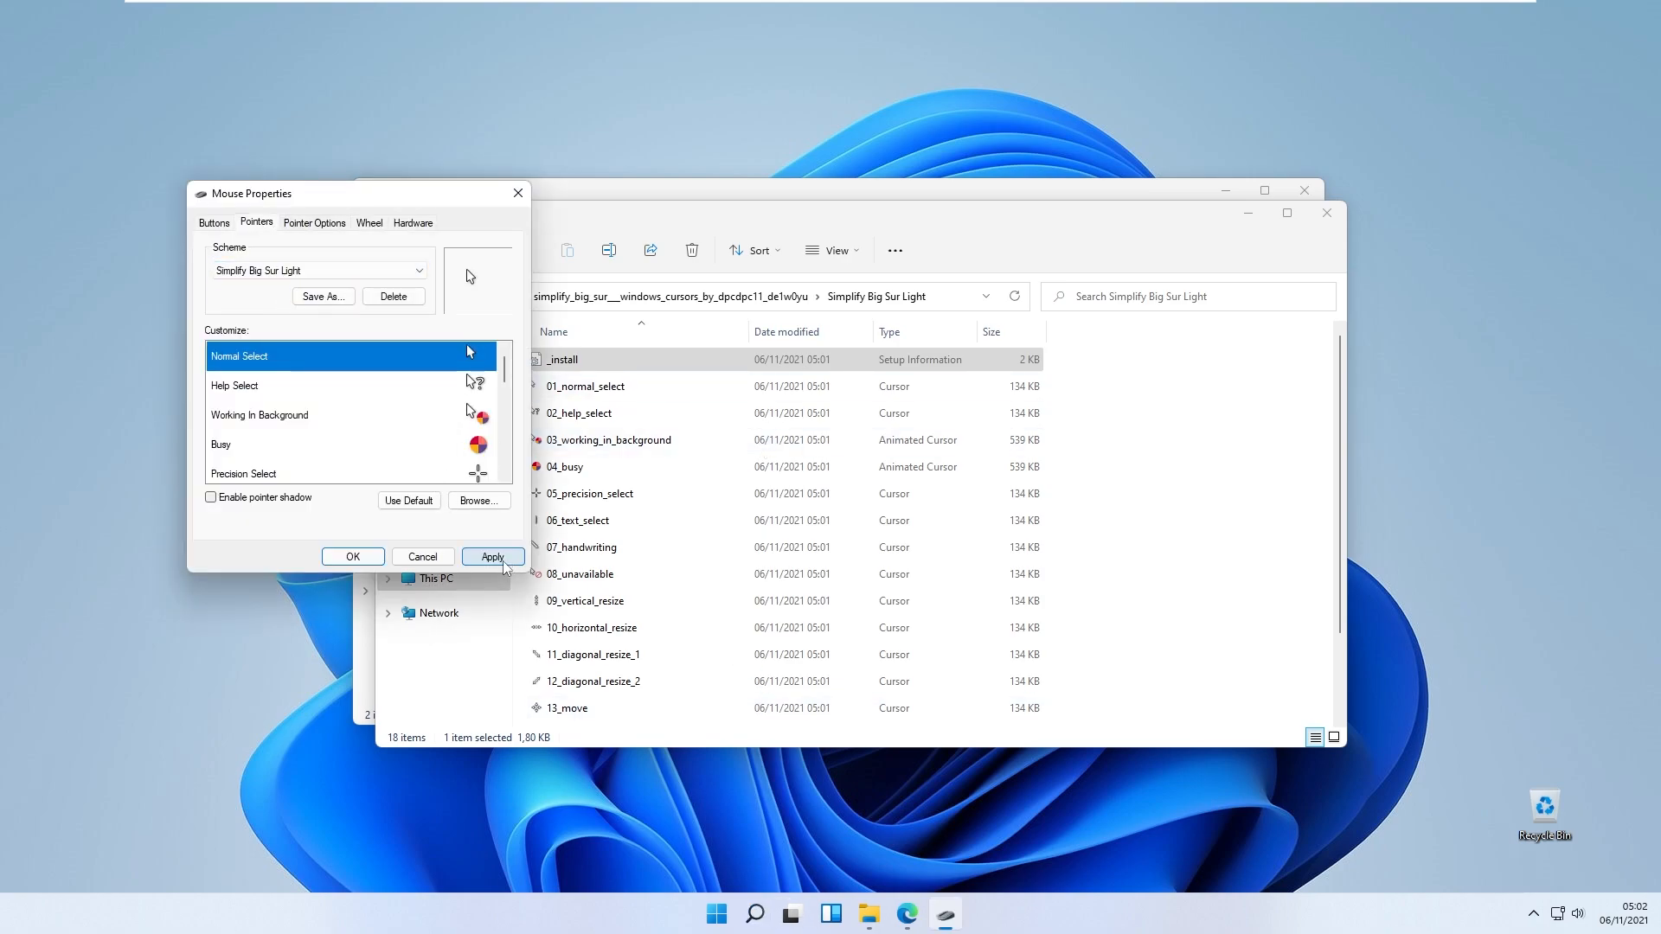
click(900, 524)
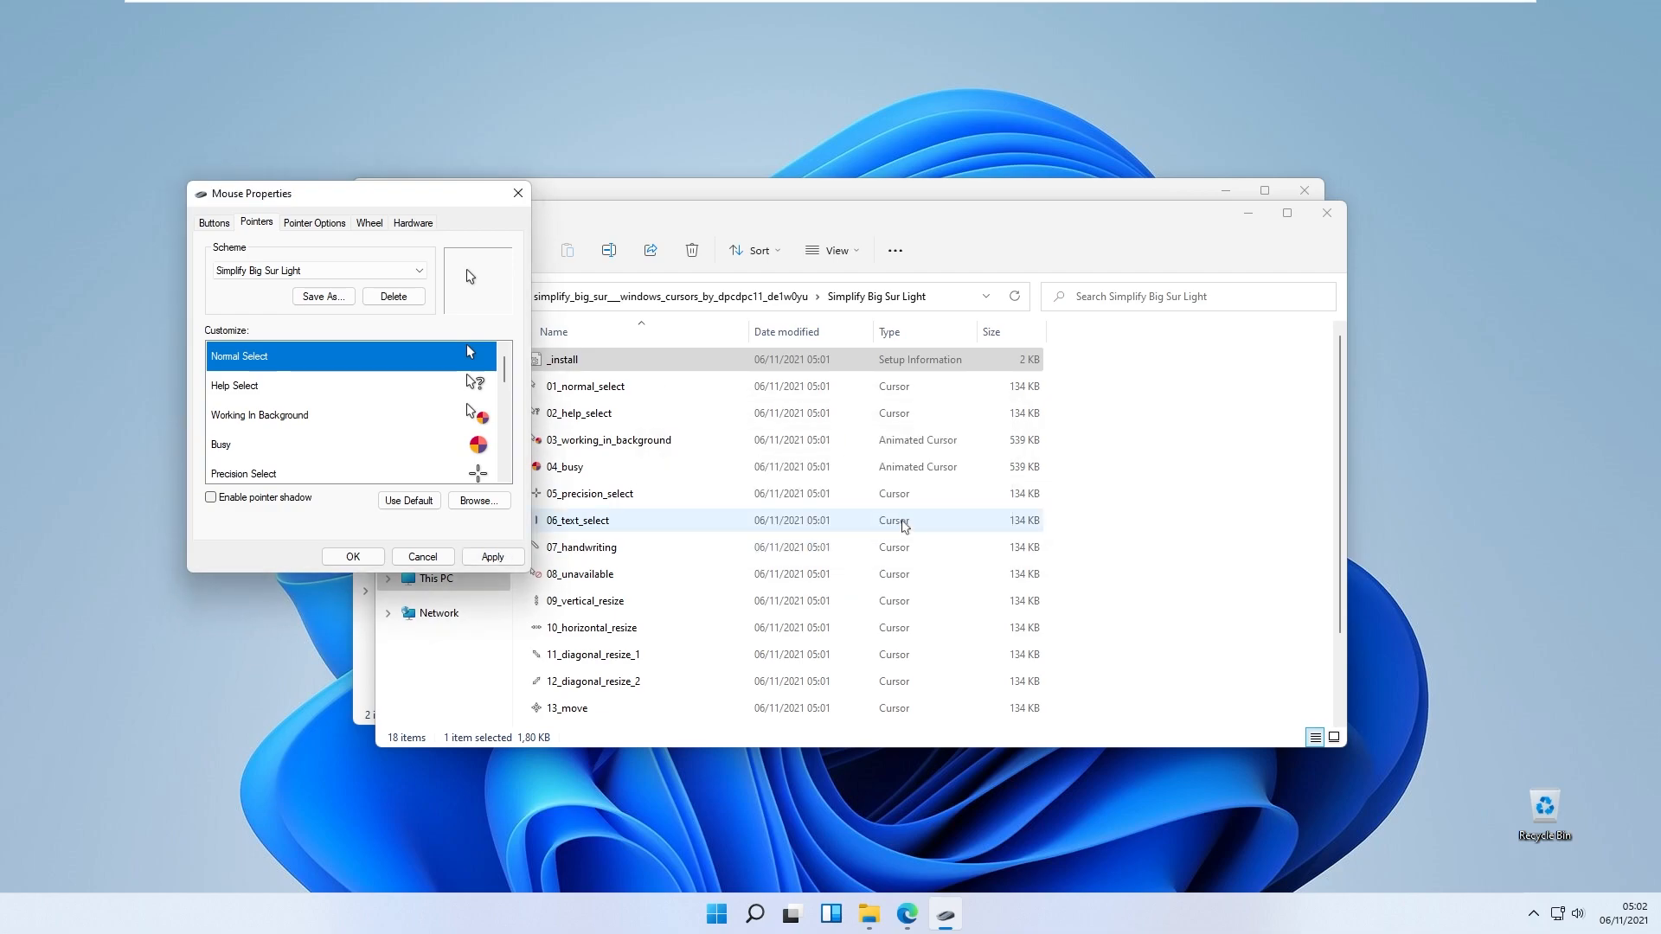
click(374, 561)
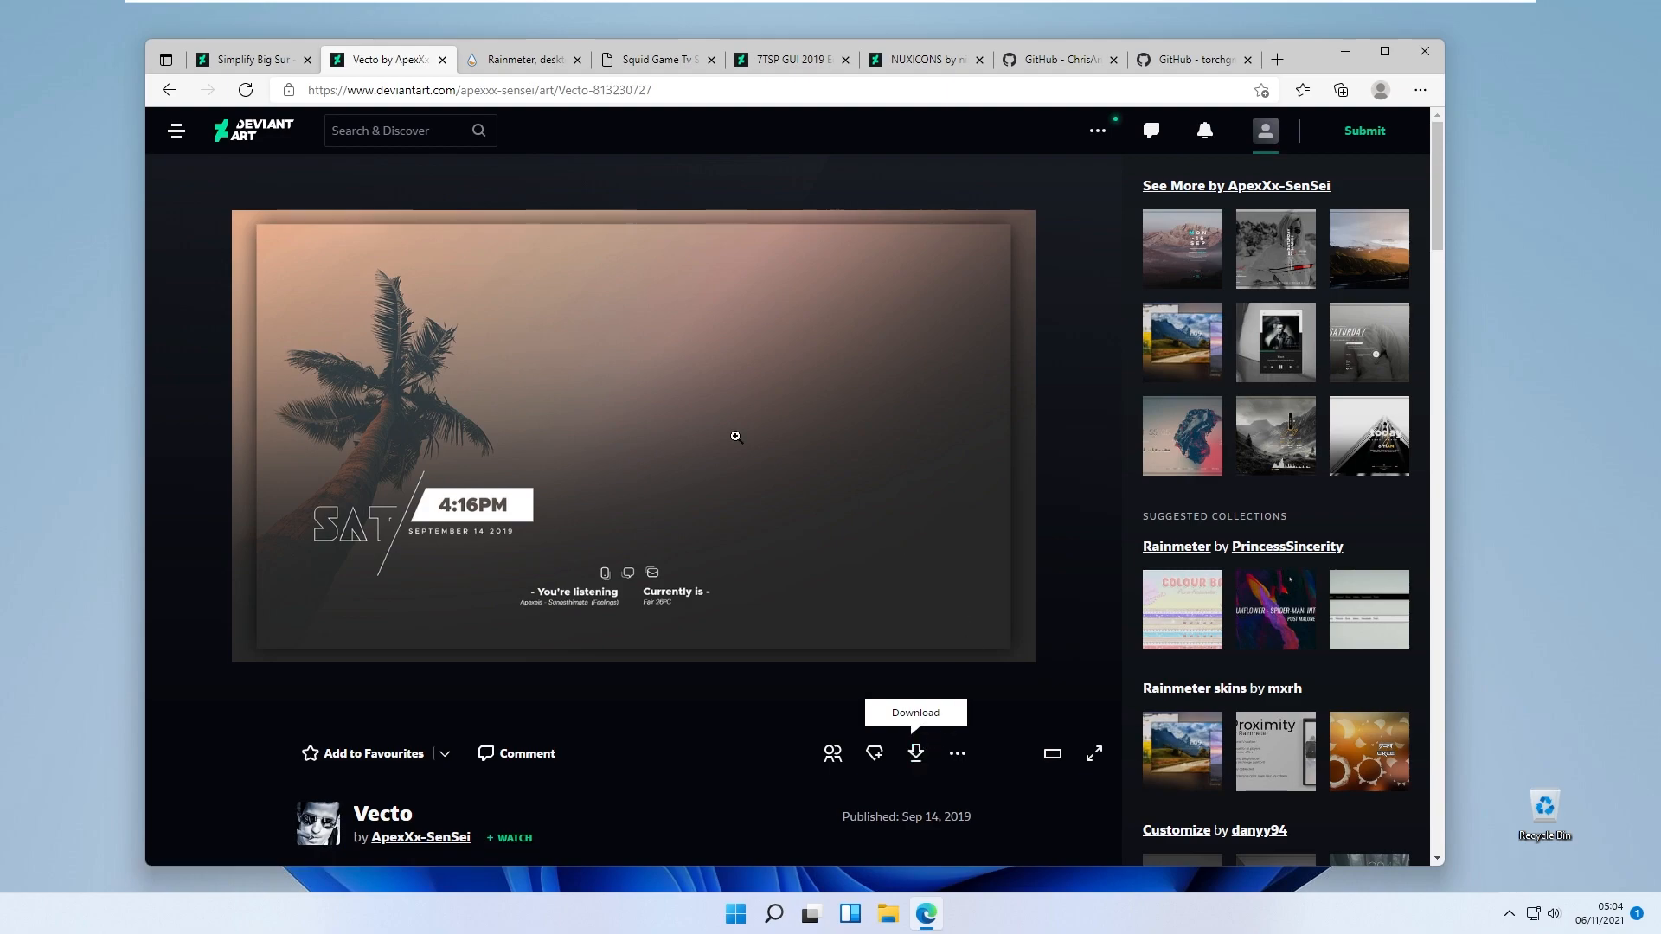
- Install the downloaded Vecto Rainmeter skin with its included layout, then minimize the Downloads window
click(528, 62)
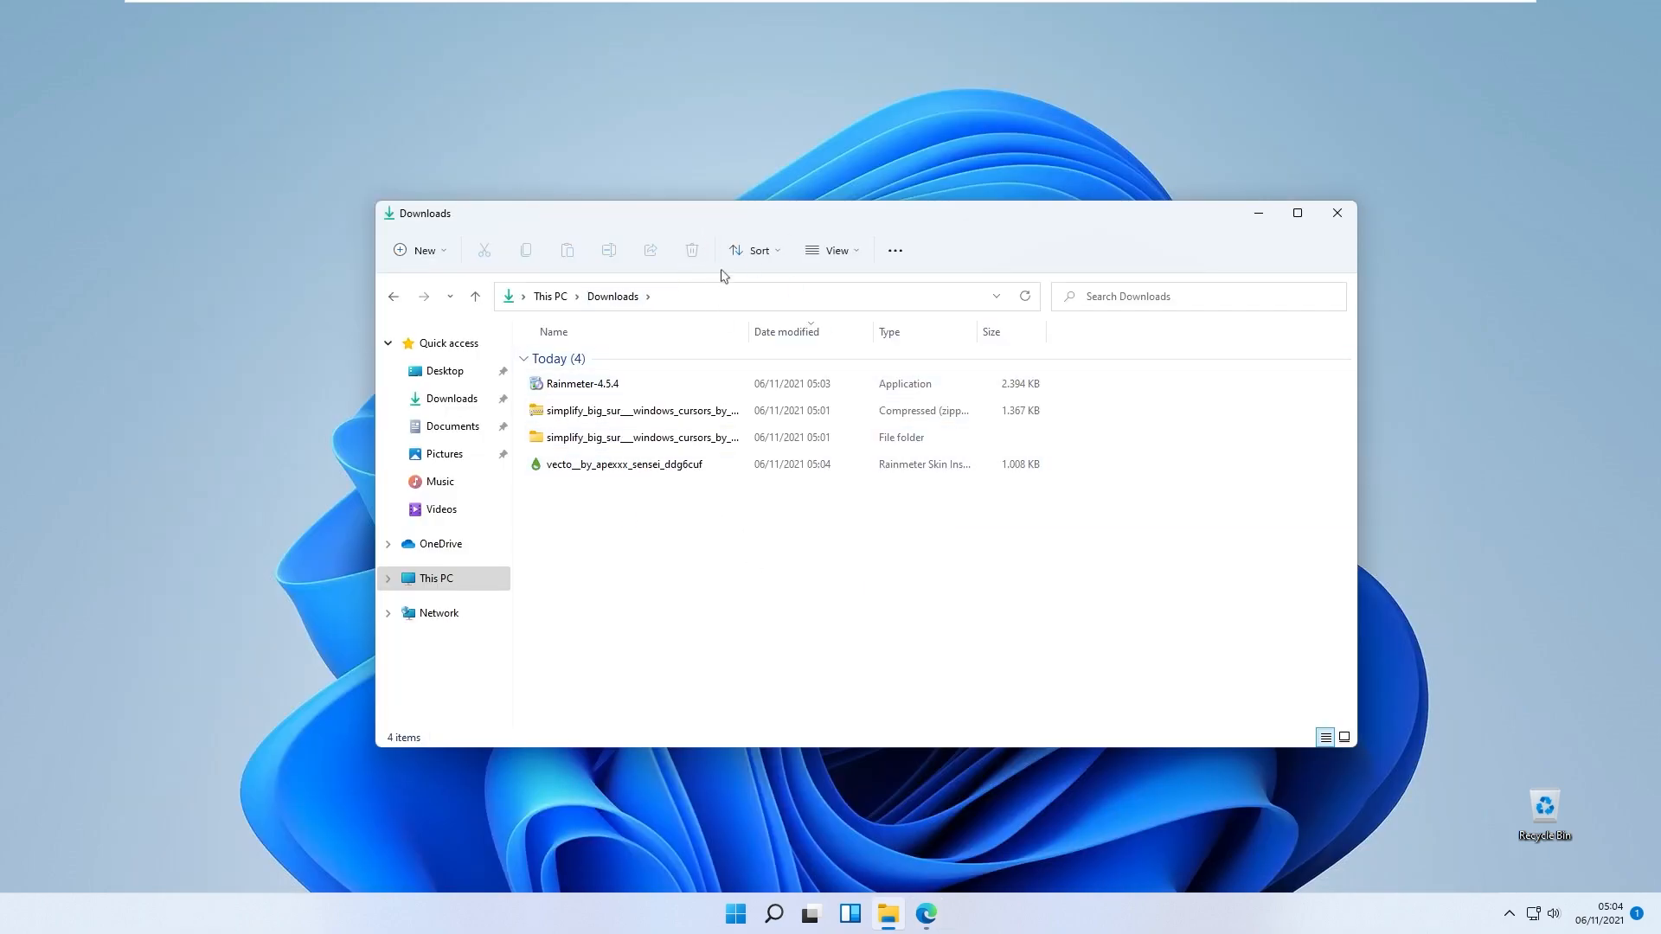
double_click(610, 473)
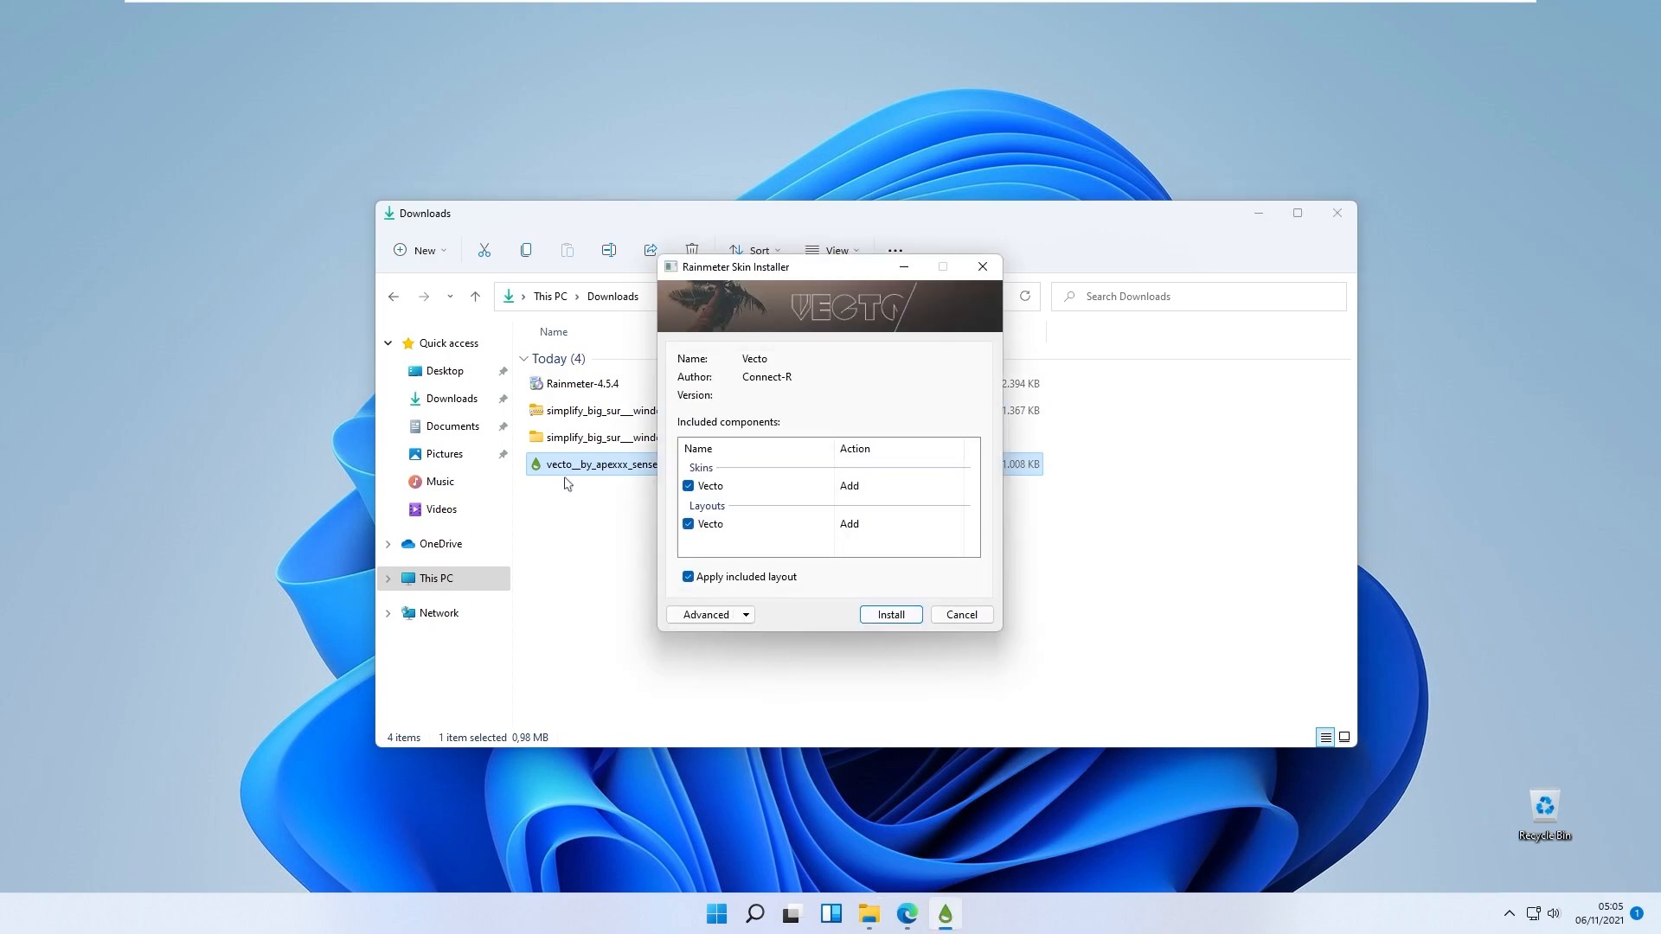
click(891, 615)
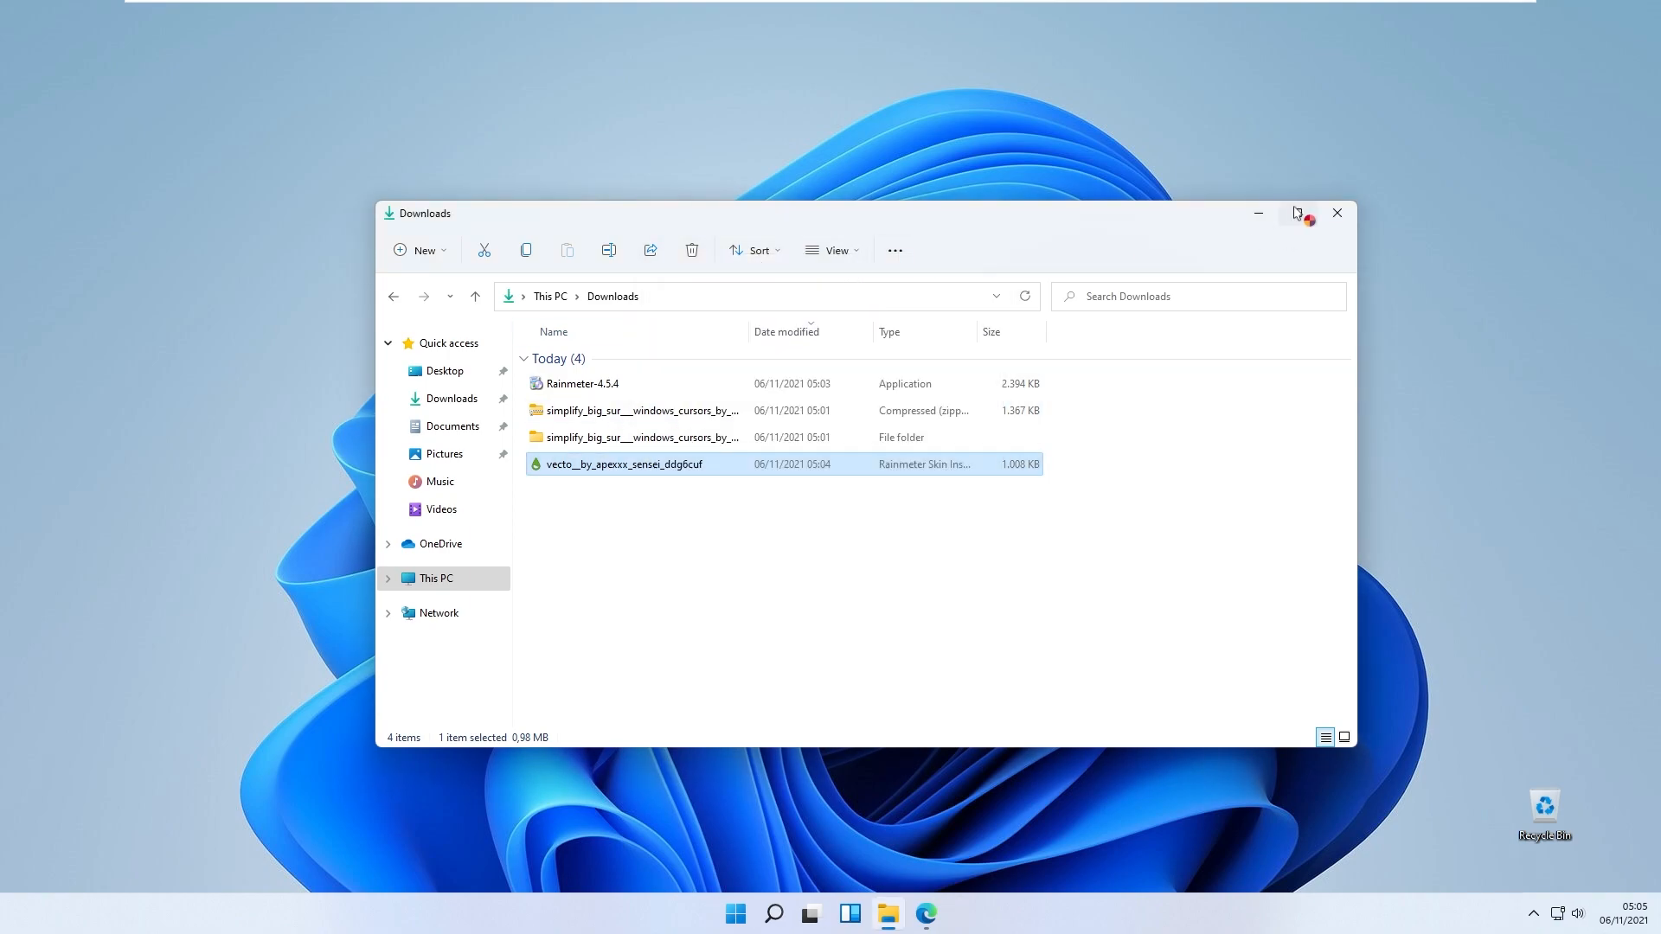
click(1258, 213)
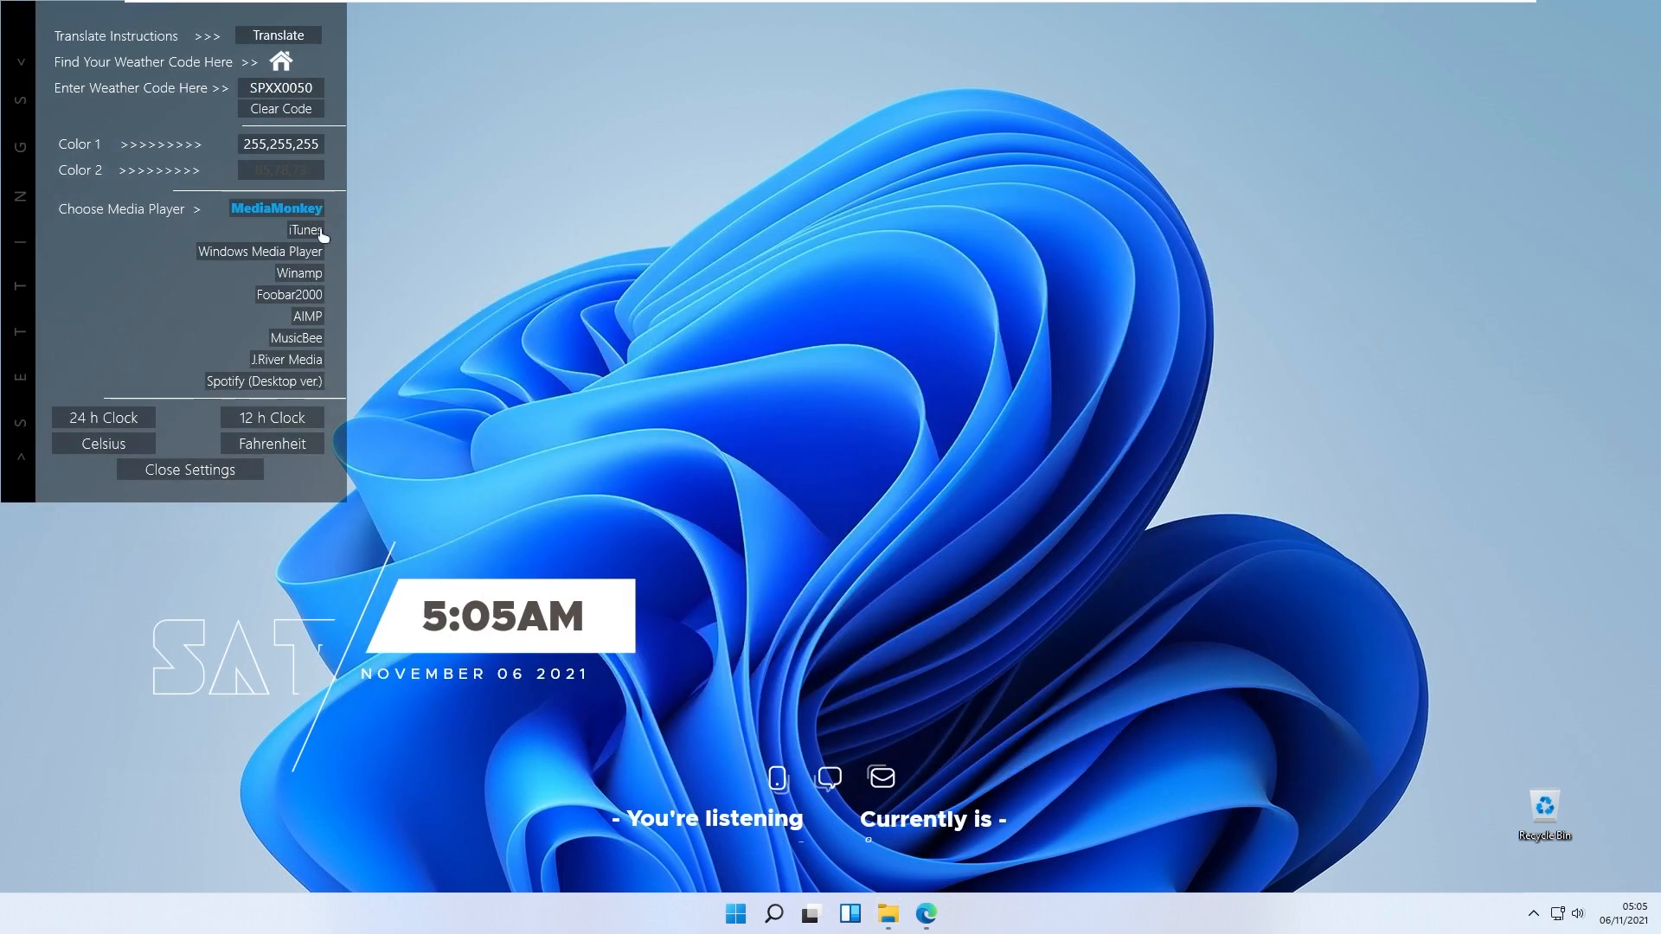
- Set the Vecto skin to the 24 h clock, close its settings, and move the clock widget to the desktop's upper-right area
click(130, 422)
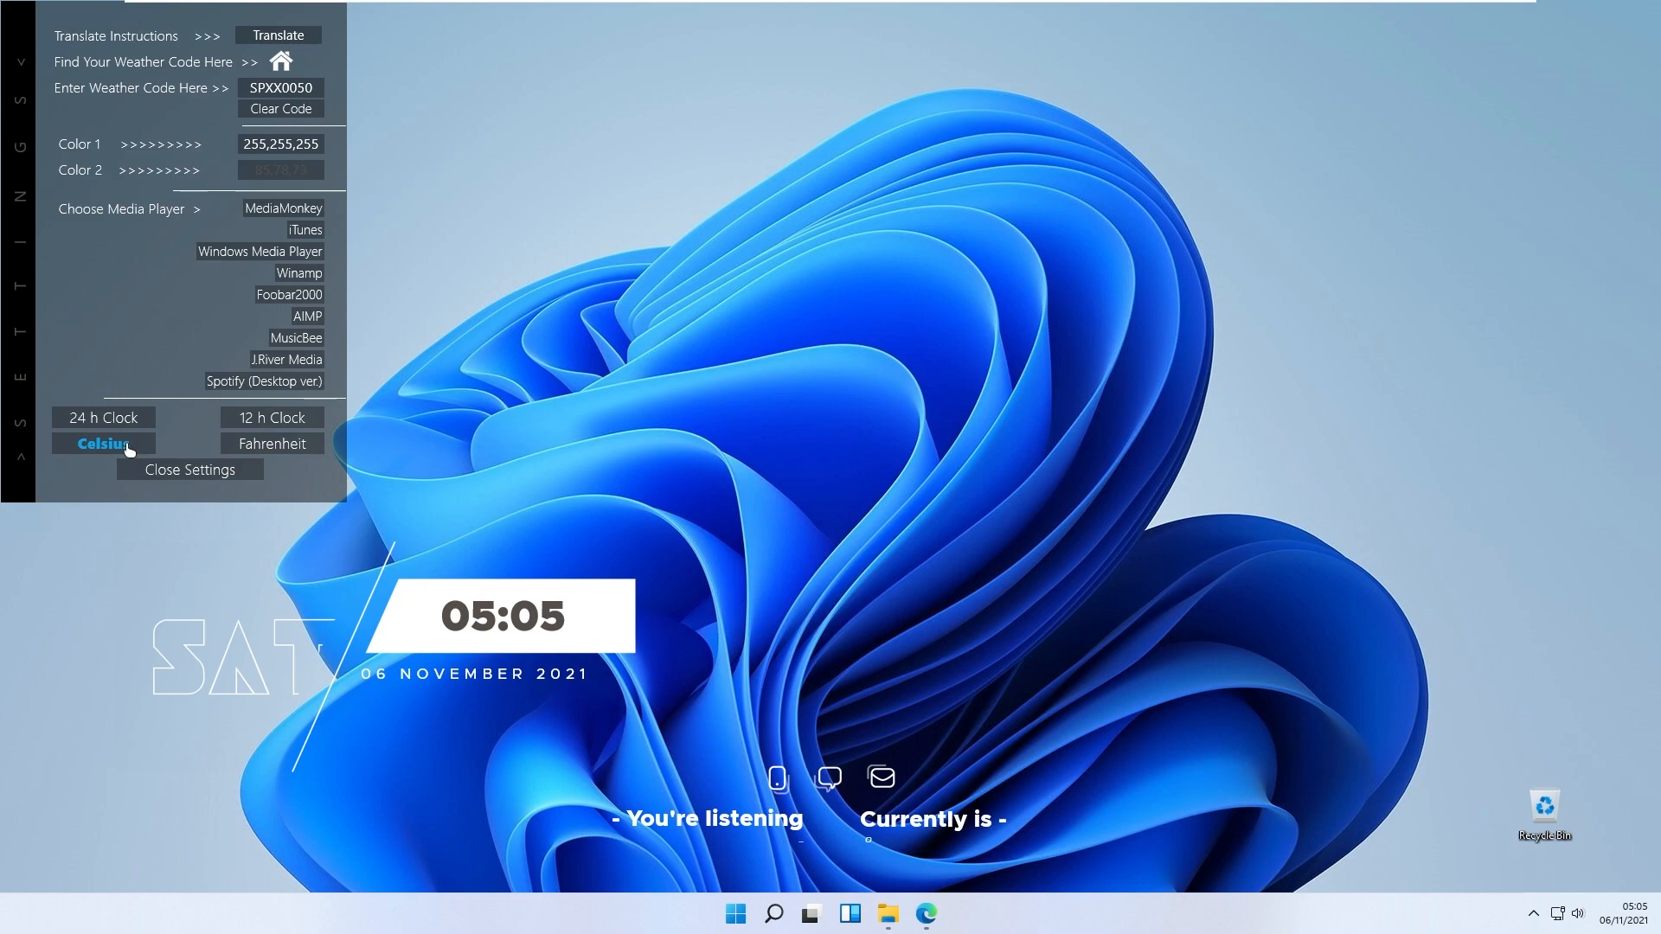
click(200, 471)
drag(532, 625, 1330, 159)
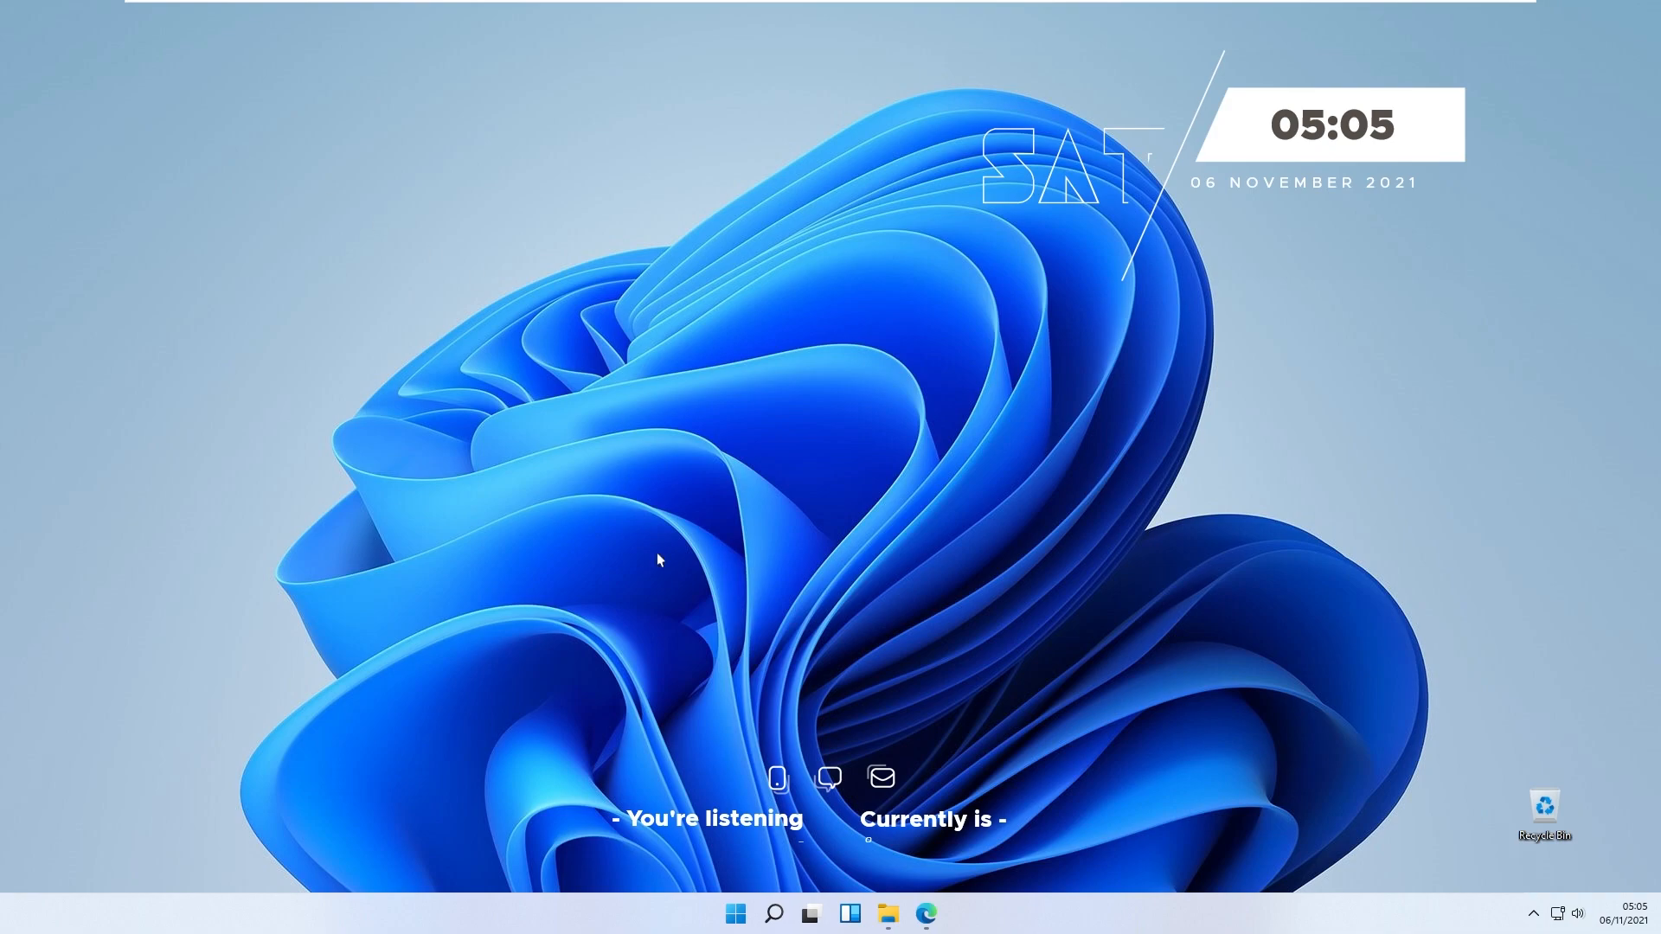
- Unload the Vecto icon, weather and music widgets from the desktop and nudge the clock widget slightly to the right
right_click(780, 783)
click(837, 766)
right_click(915, 829)
click(927, 812)
right_click(773, 824)
click(822, 810)
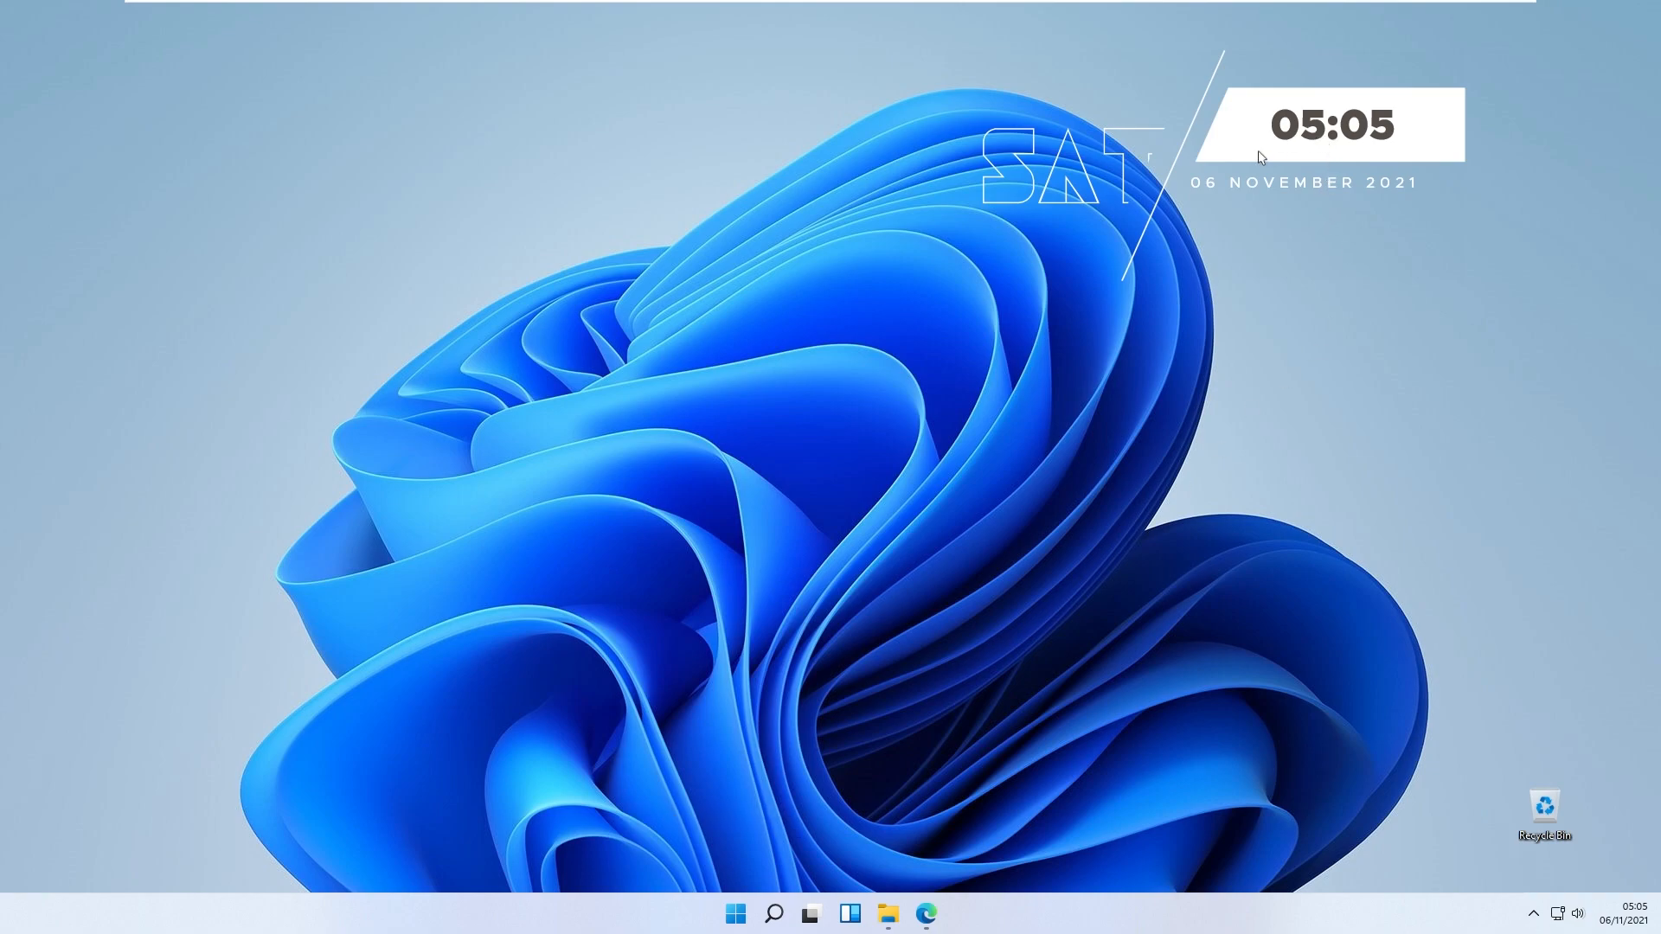
drag(1260, 157, 1279, 154)
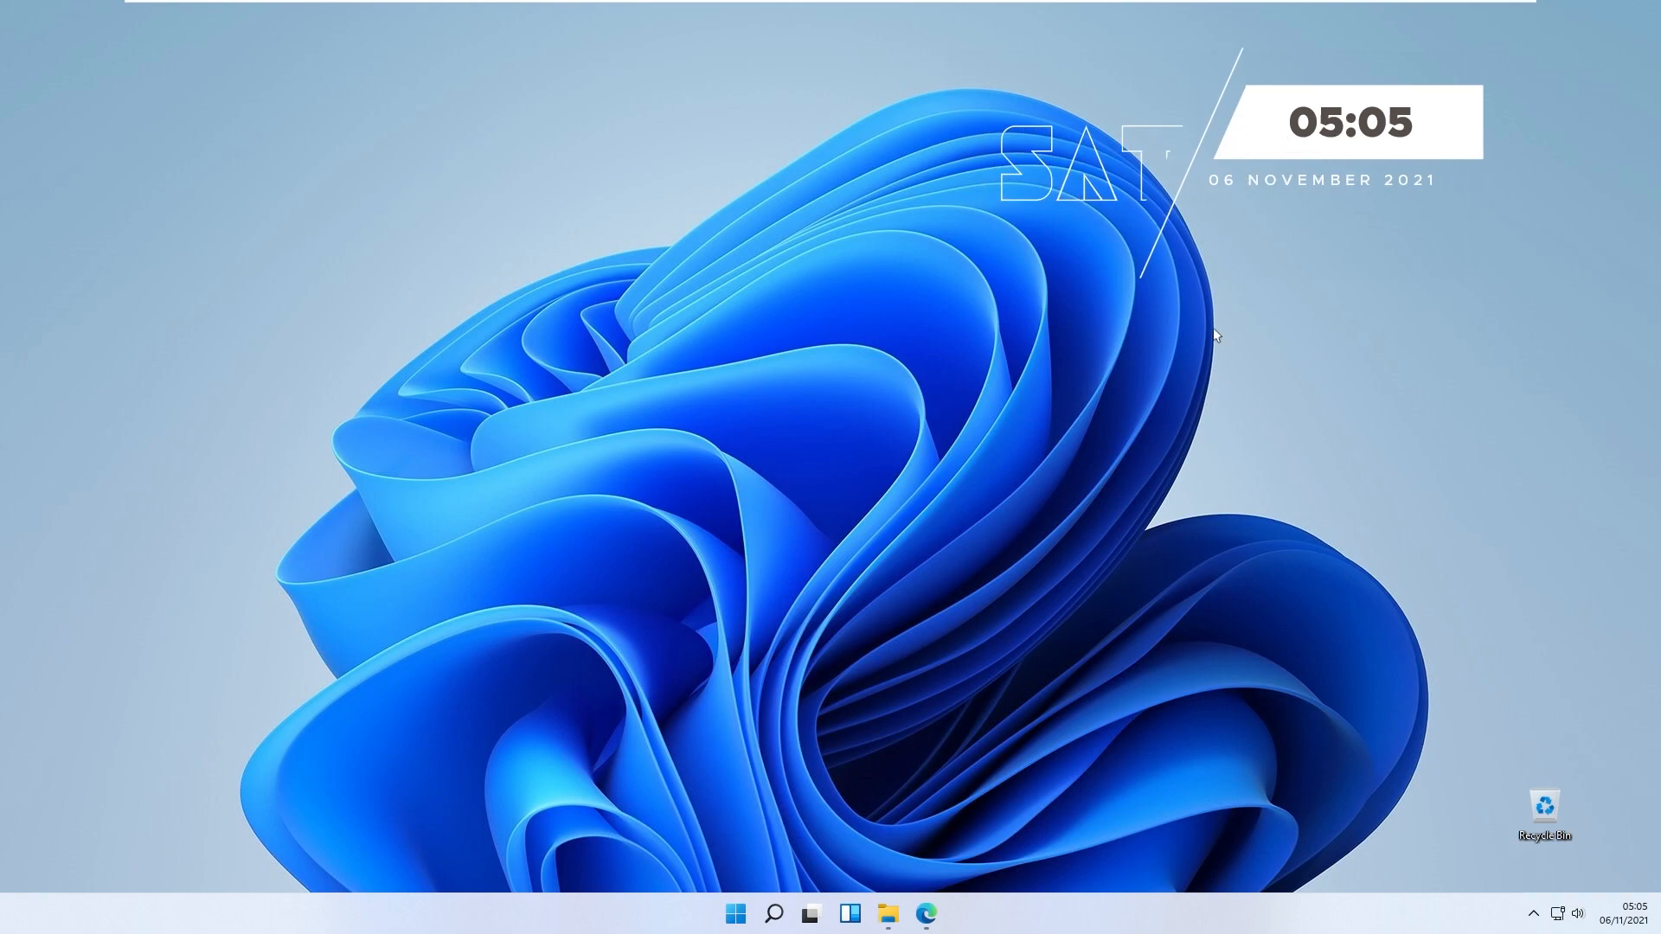
- Switch to Edge and open the 3840x2160 version of the Squid Game Tv Series 5k wallpaper on HDQwalls, dismissing the ad
click(927, 913)
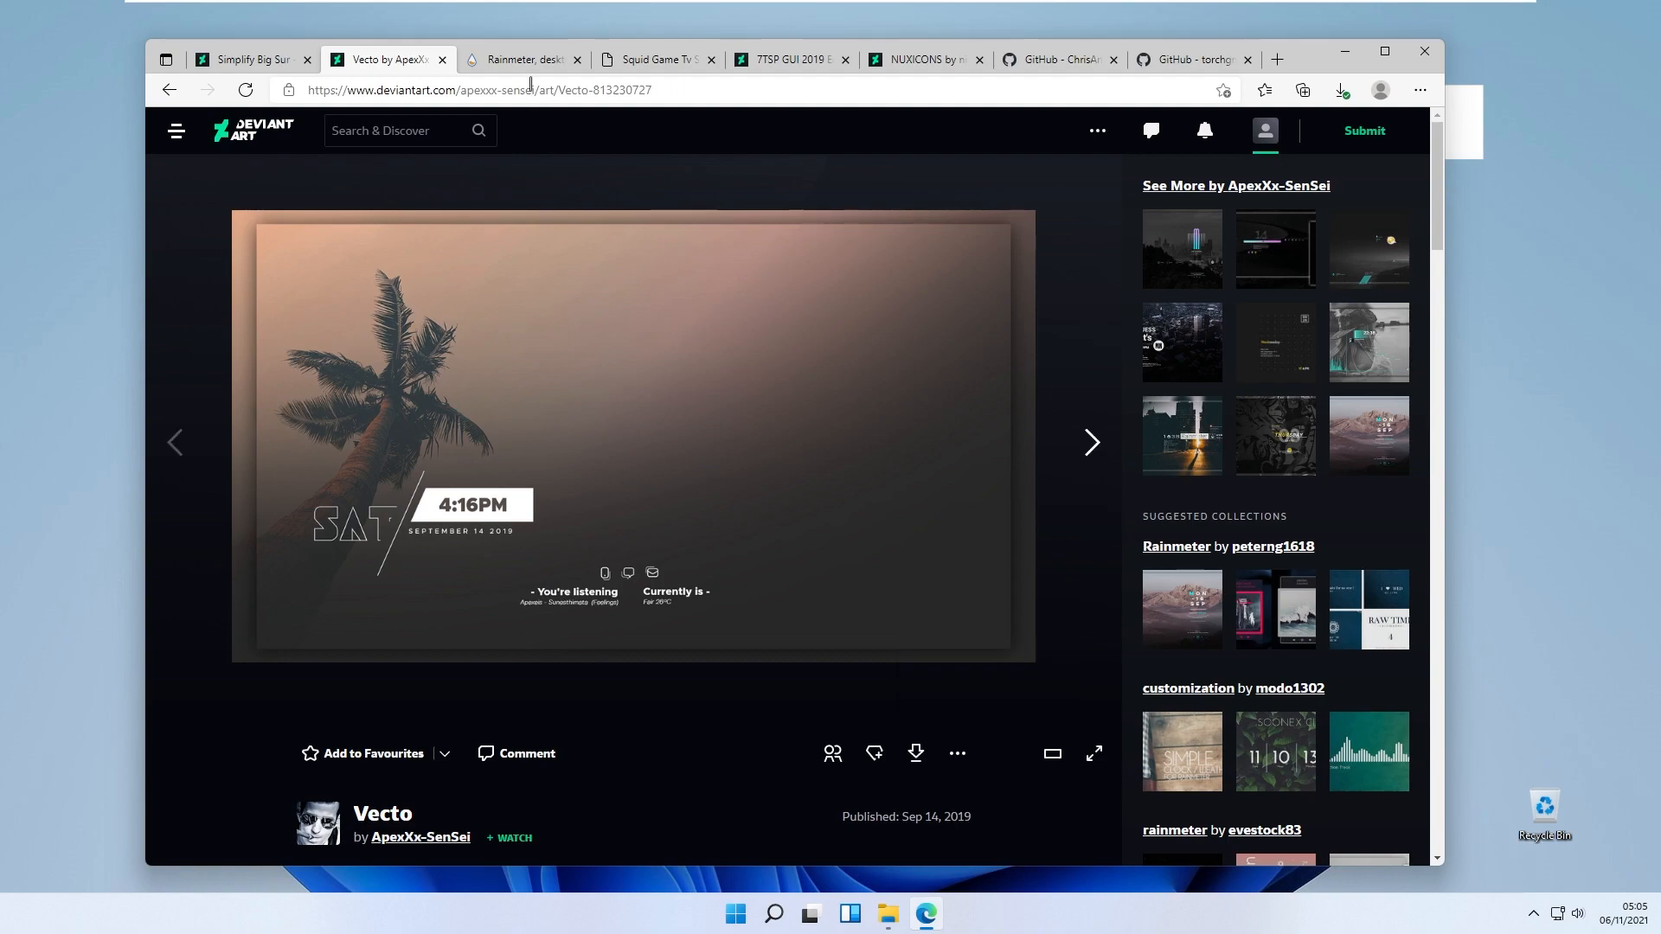
click(655, 63)
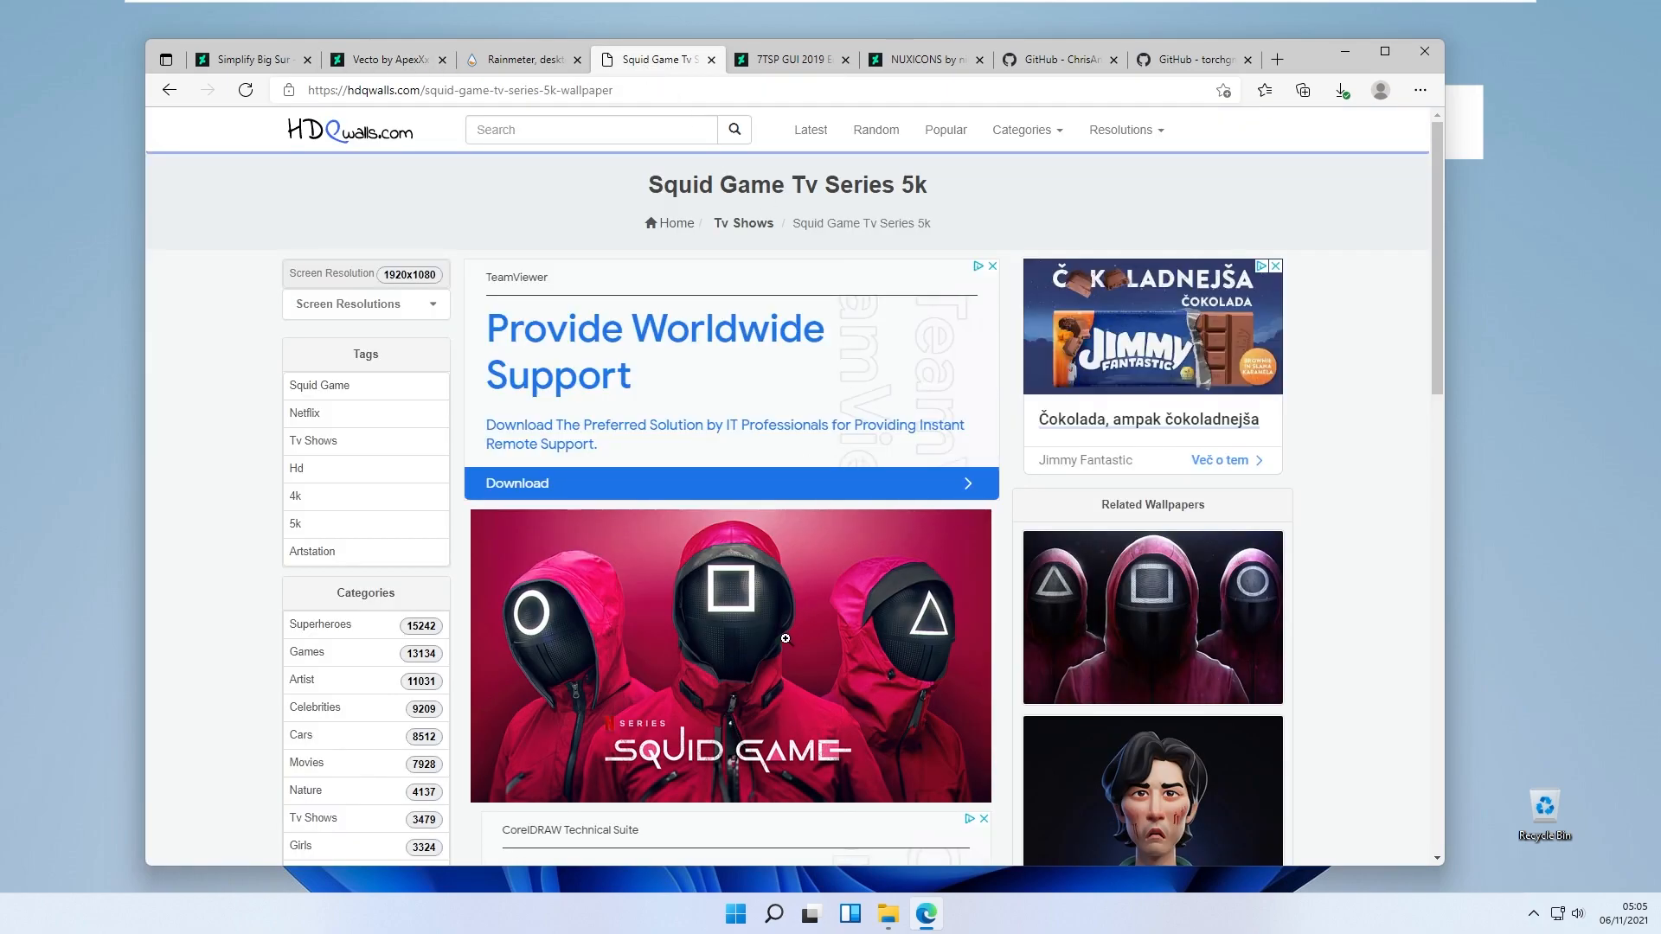
scroll(786, 638, down, 1)
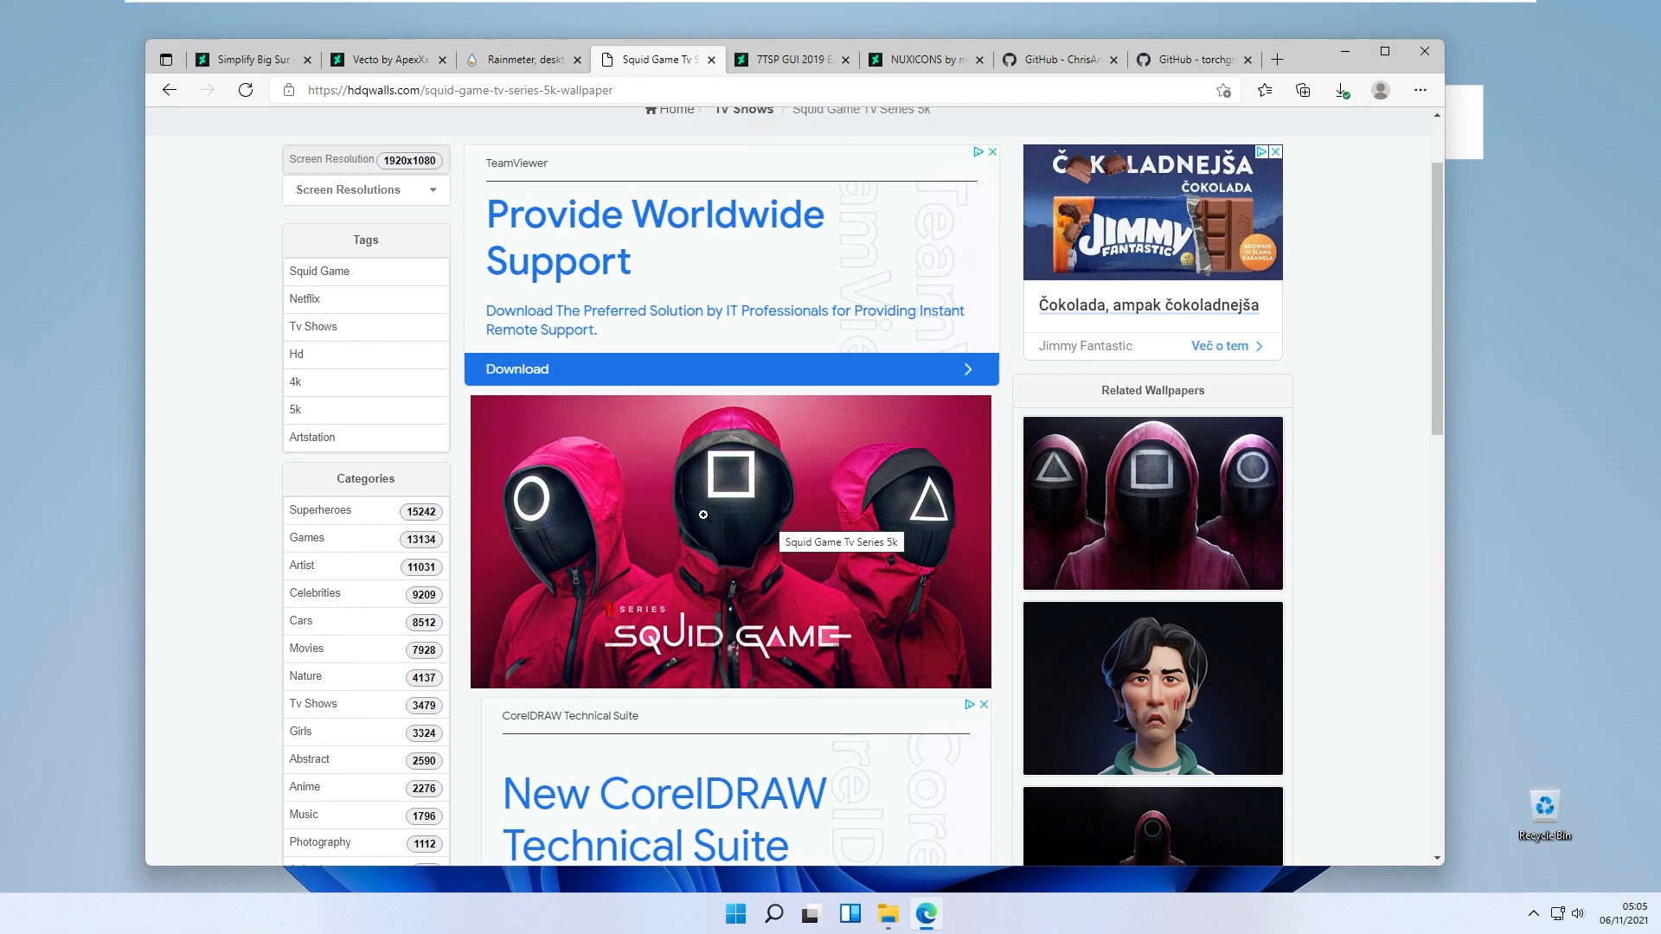
scroll(669, 515, down, 6)
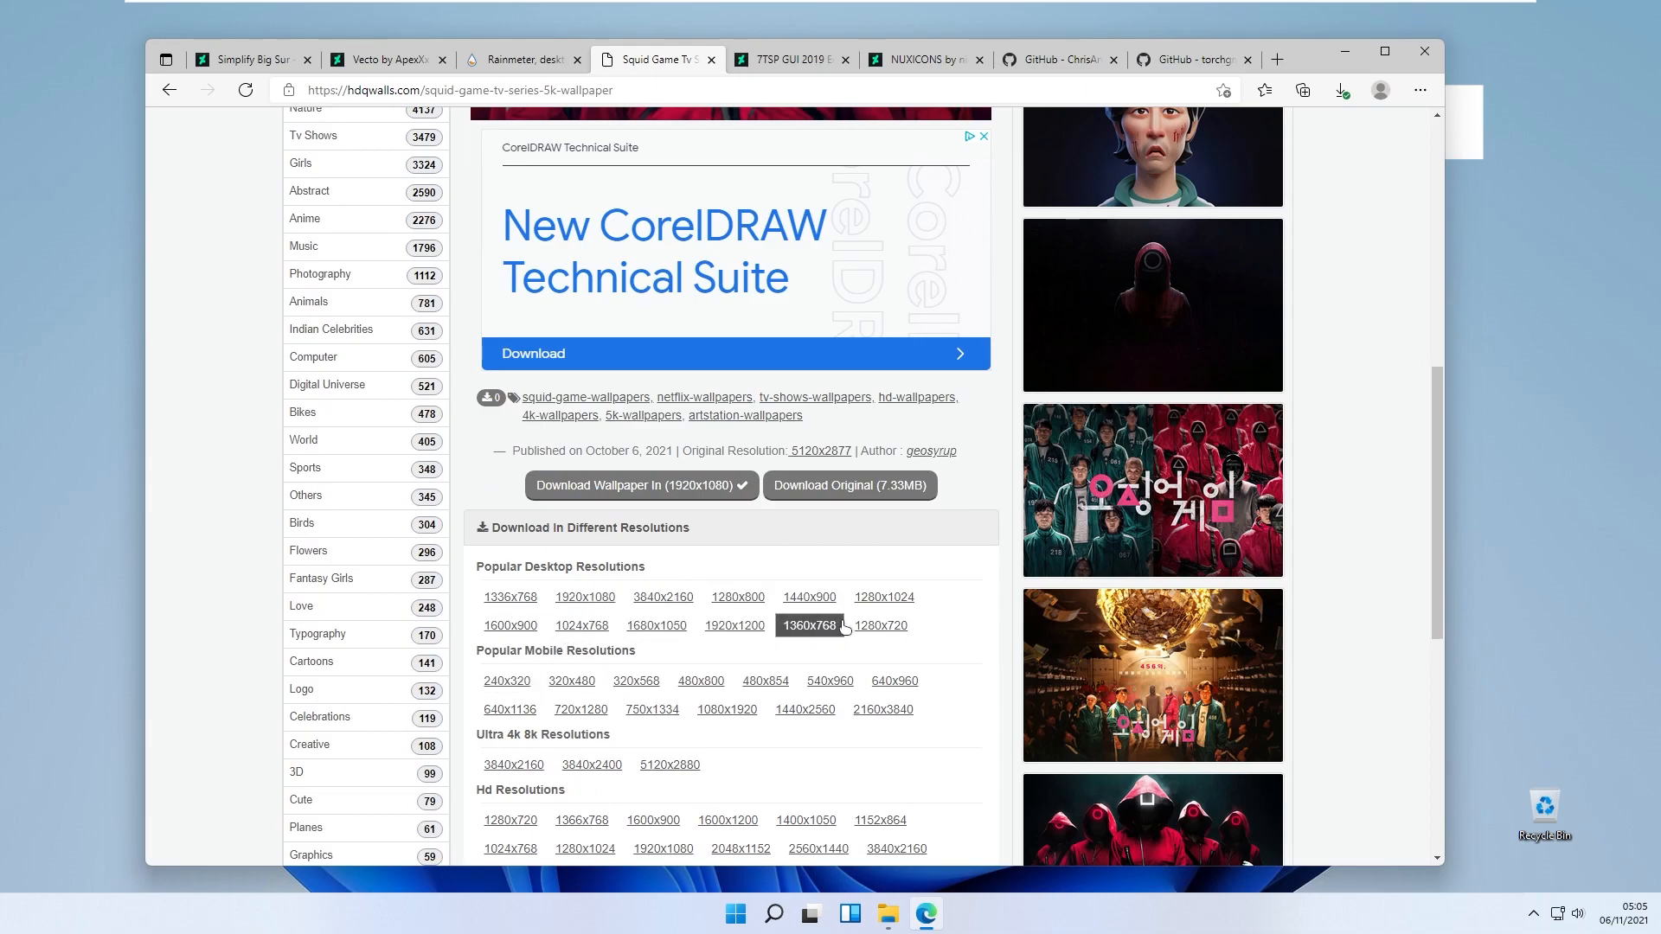
scroll(606, 655, down, 1)
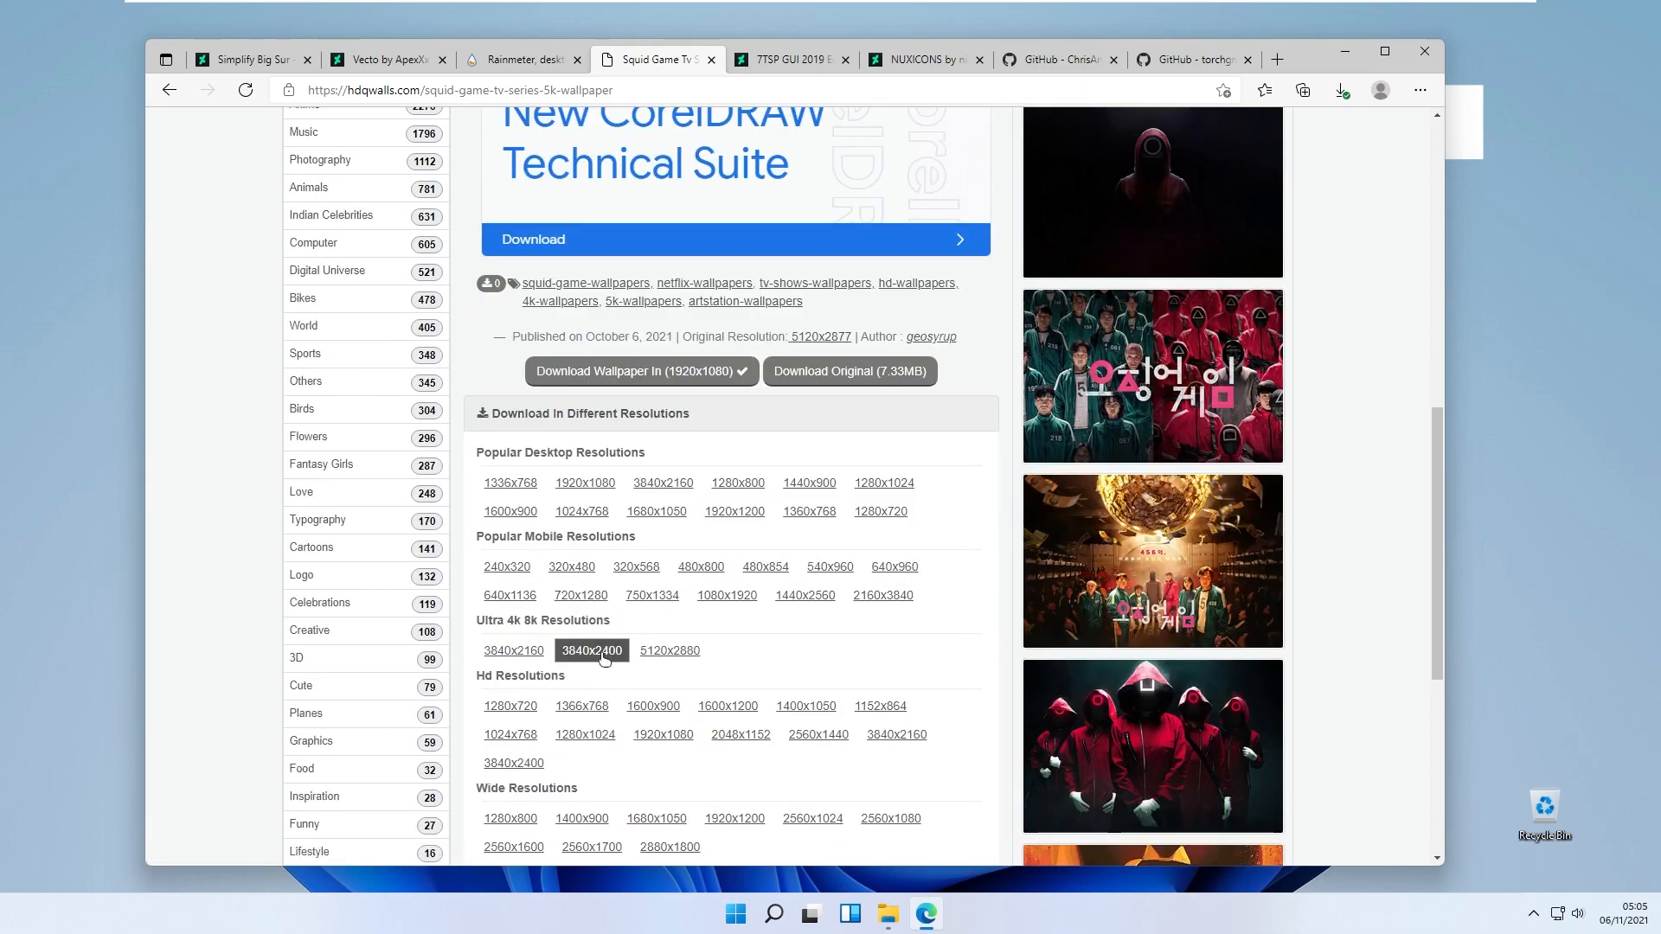
click(516, 656)
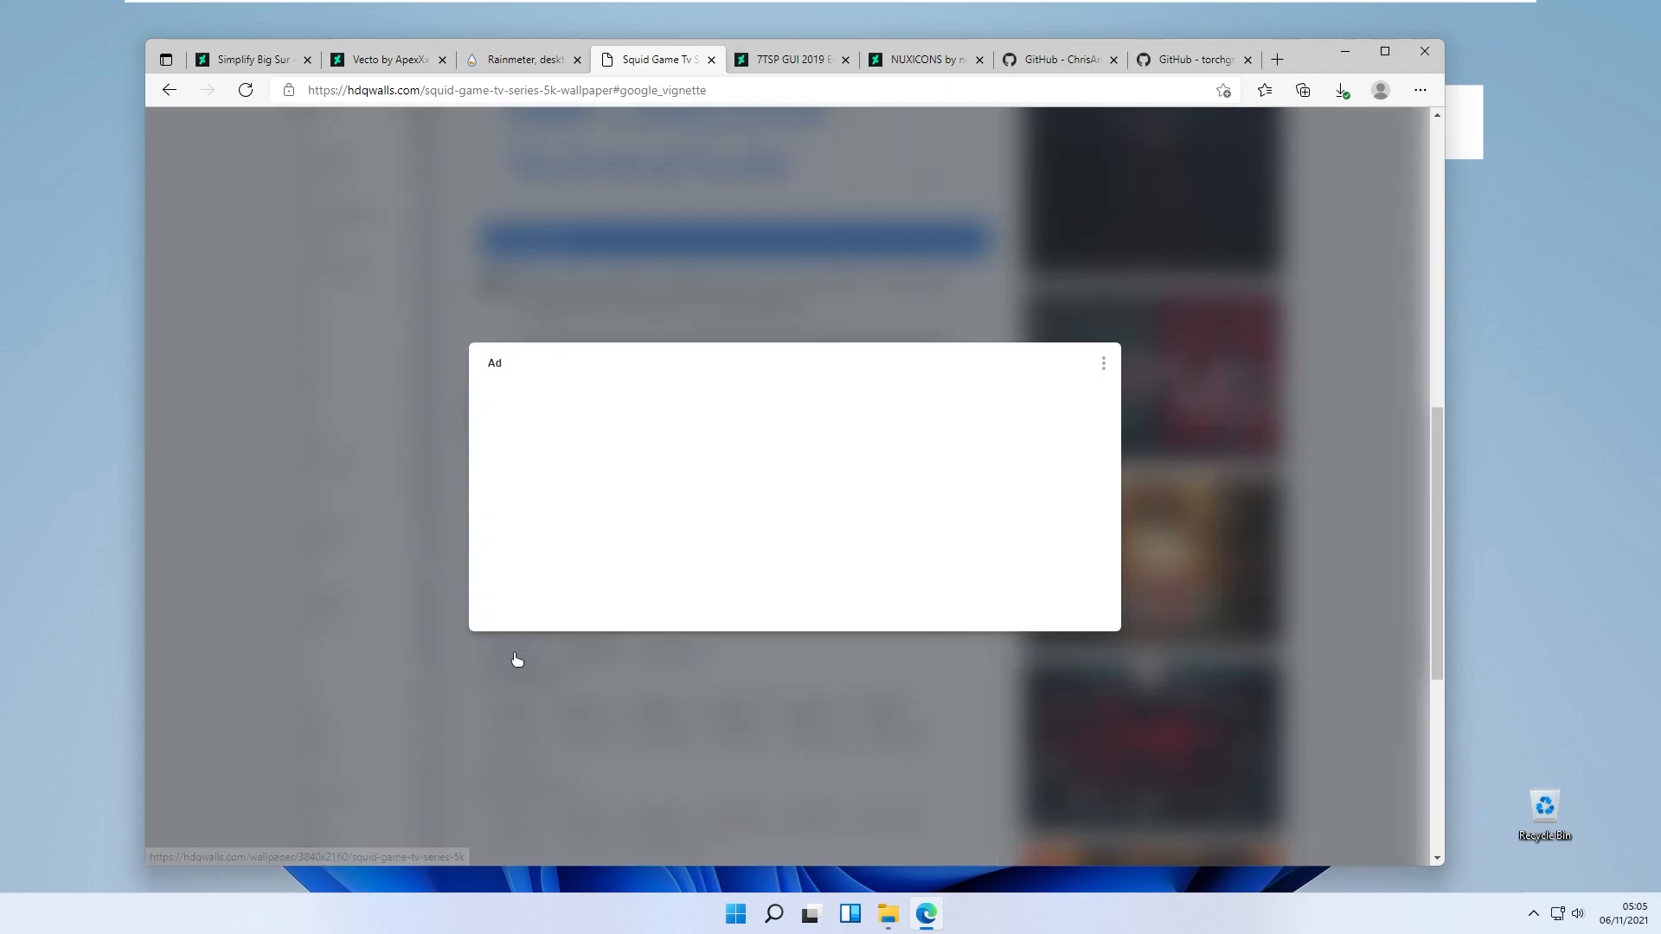
click(863, 586)
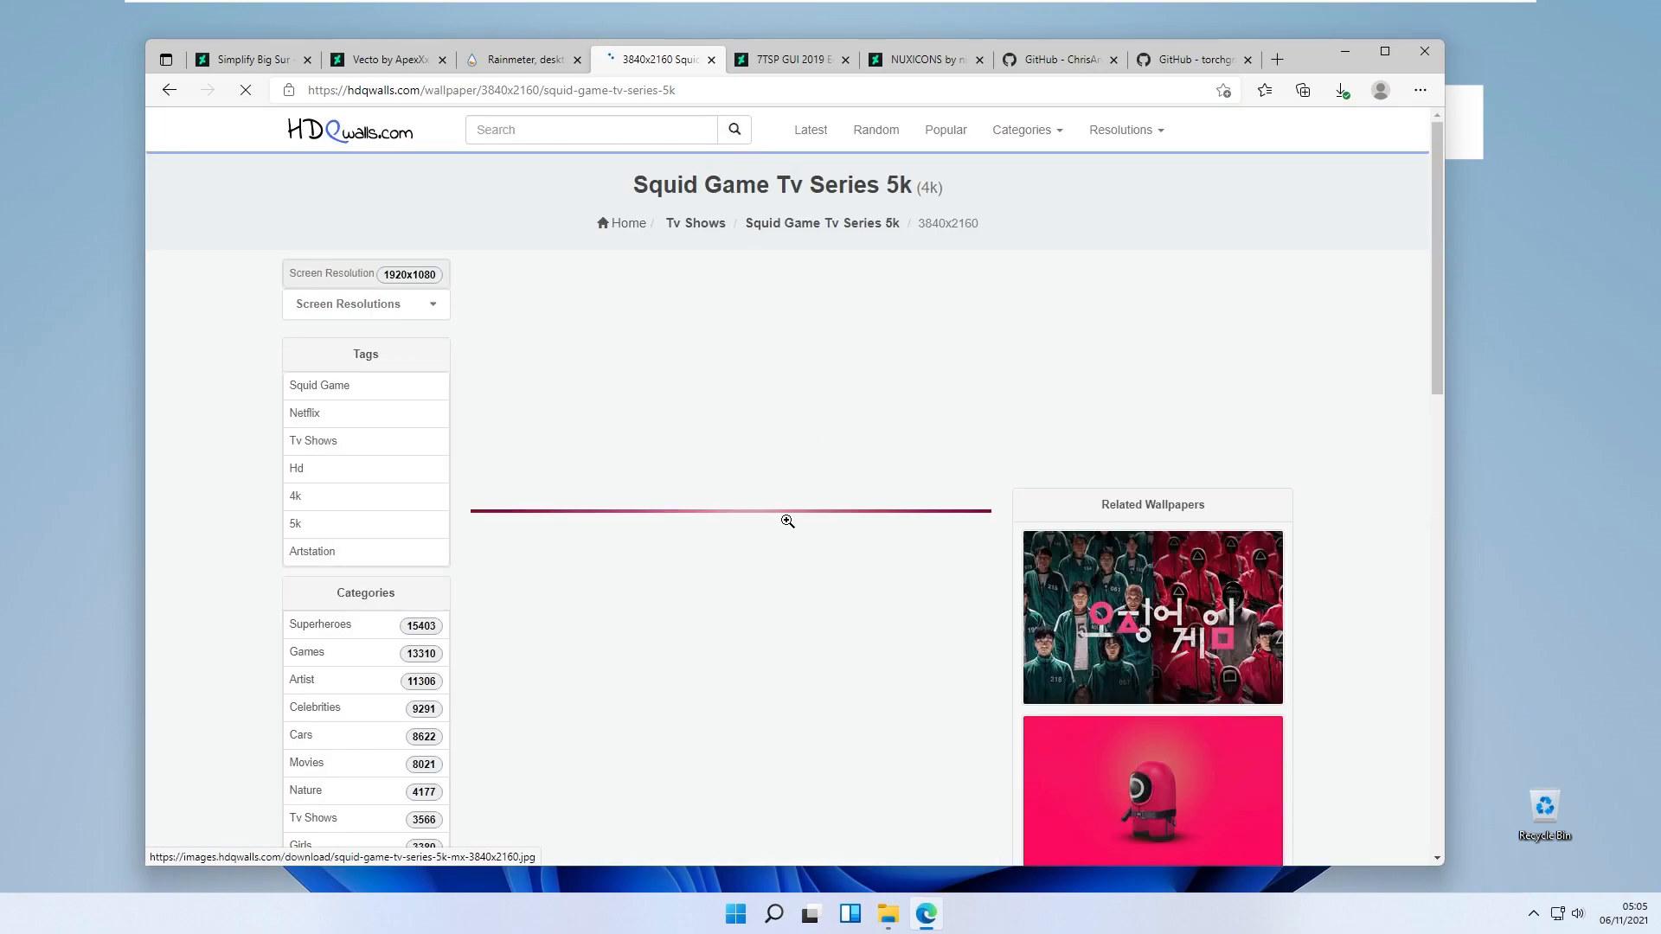
- Open the full-size 3840x2160 Squid Game wallpaper and save the image to the Downloads folder
scroll(921, 454, down, 5)
click(603, 605)
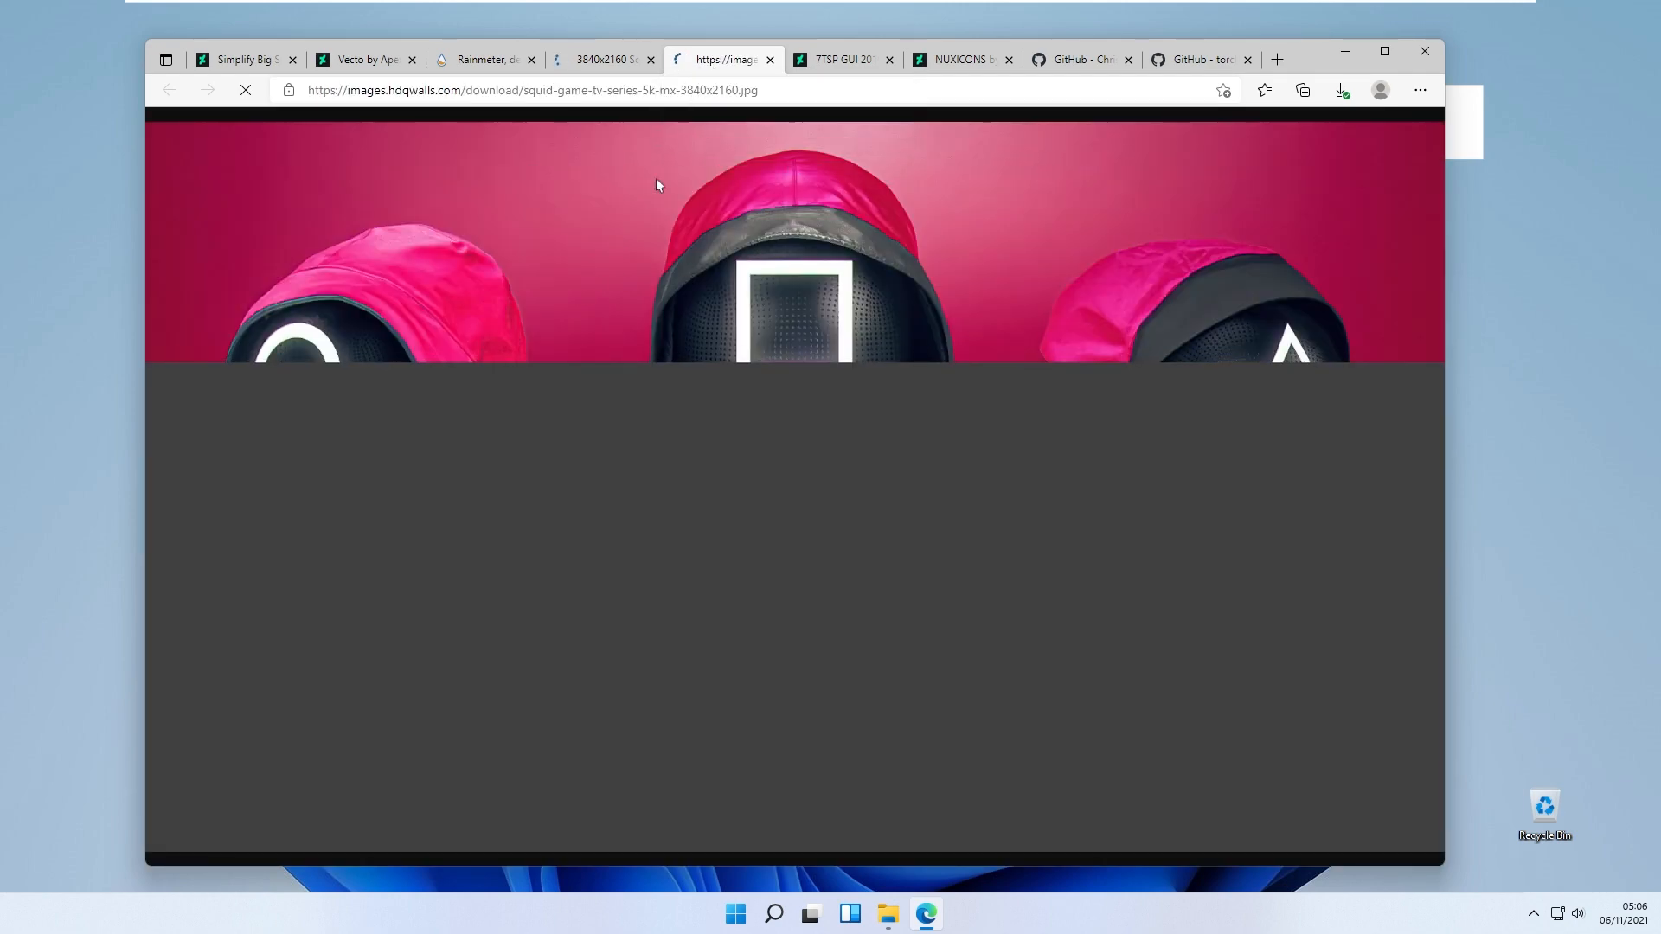
right_click(719, 268)
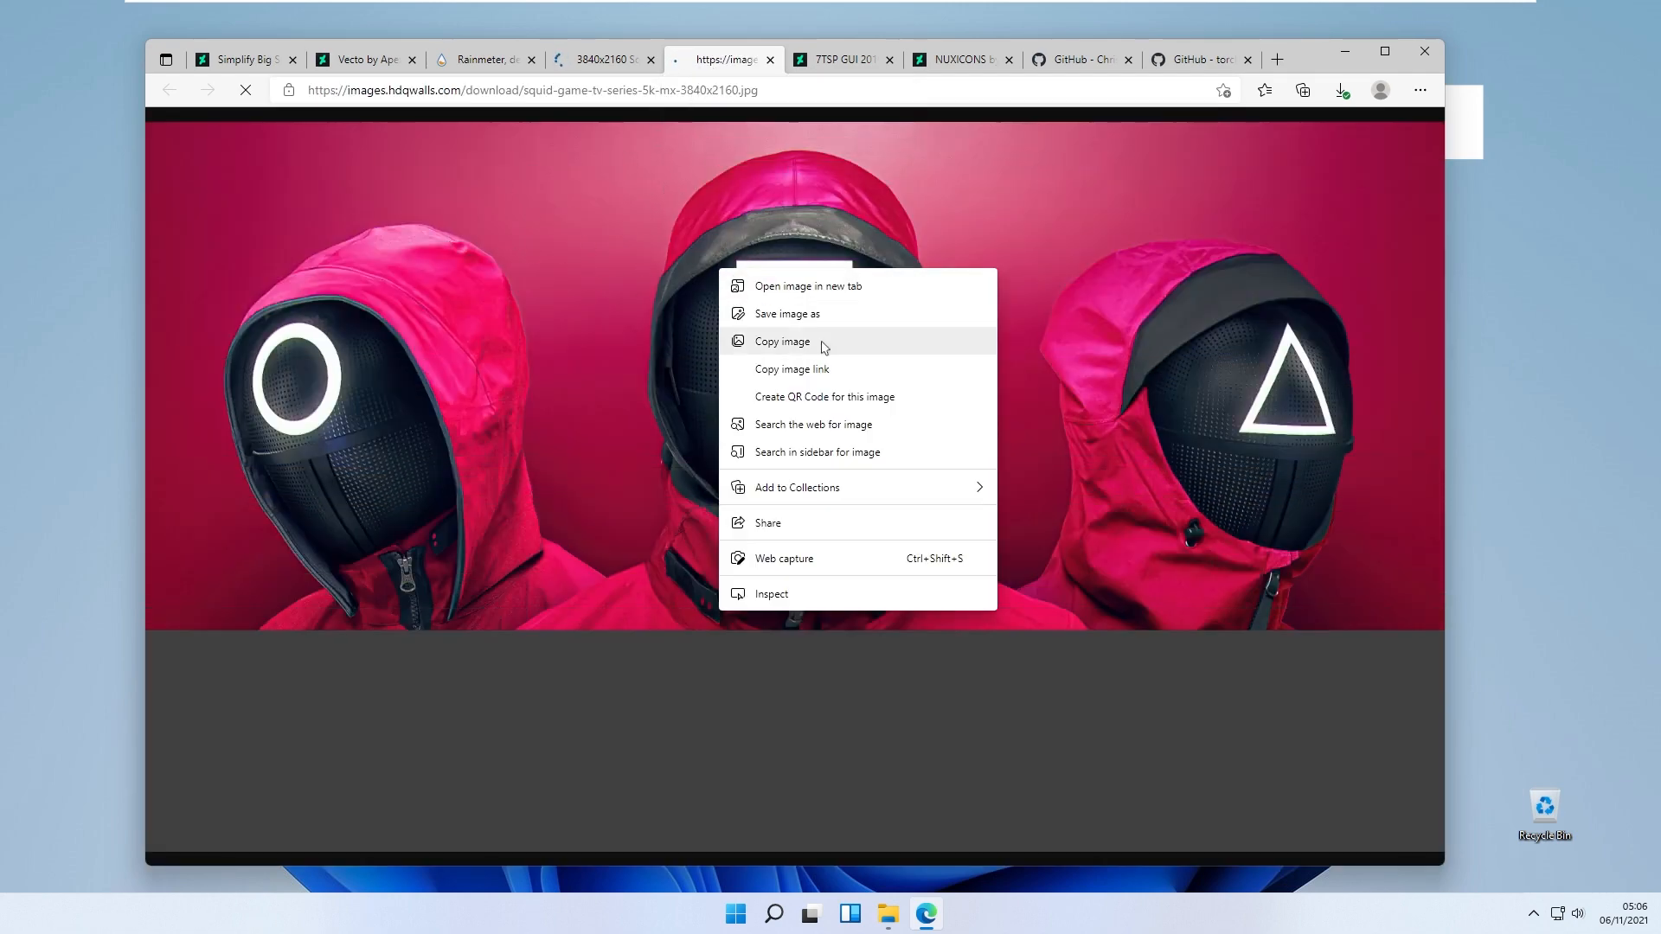
click(813, 313)
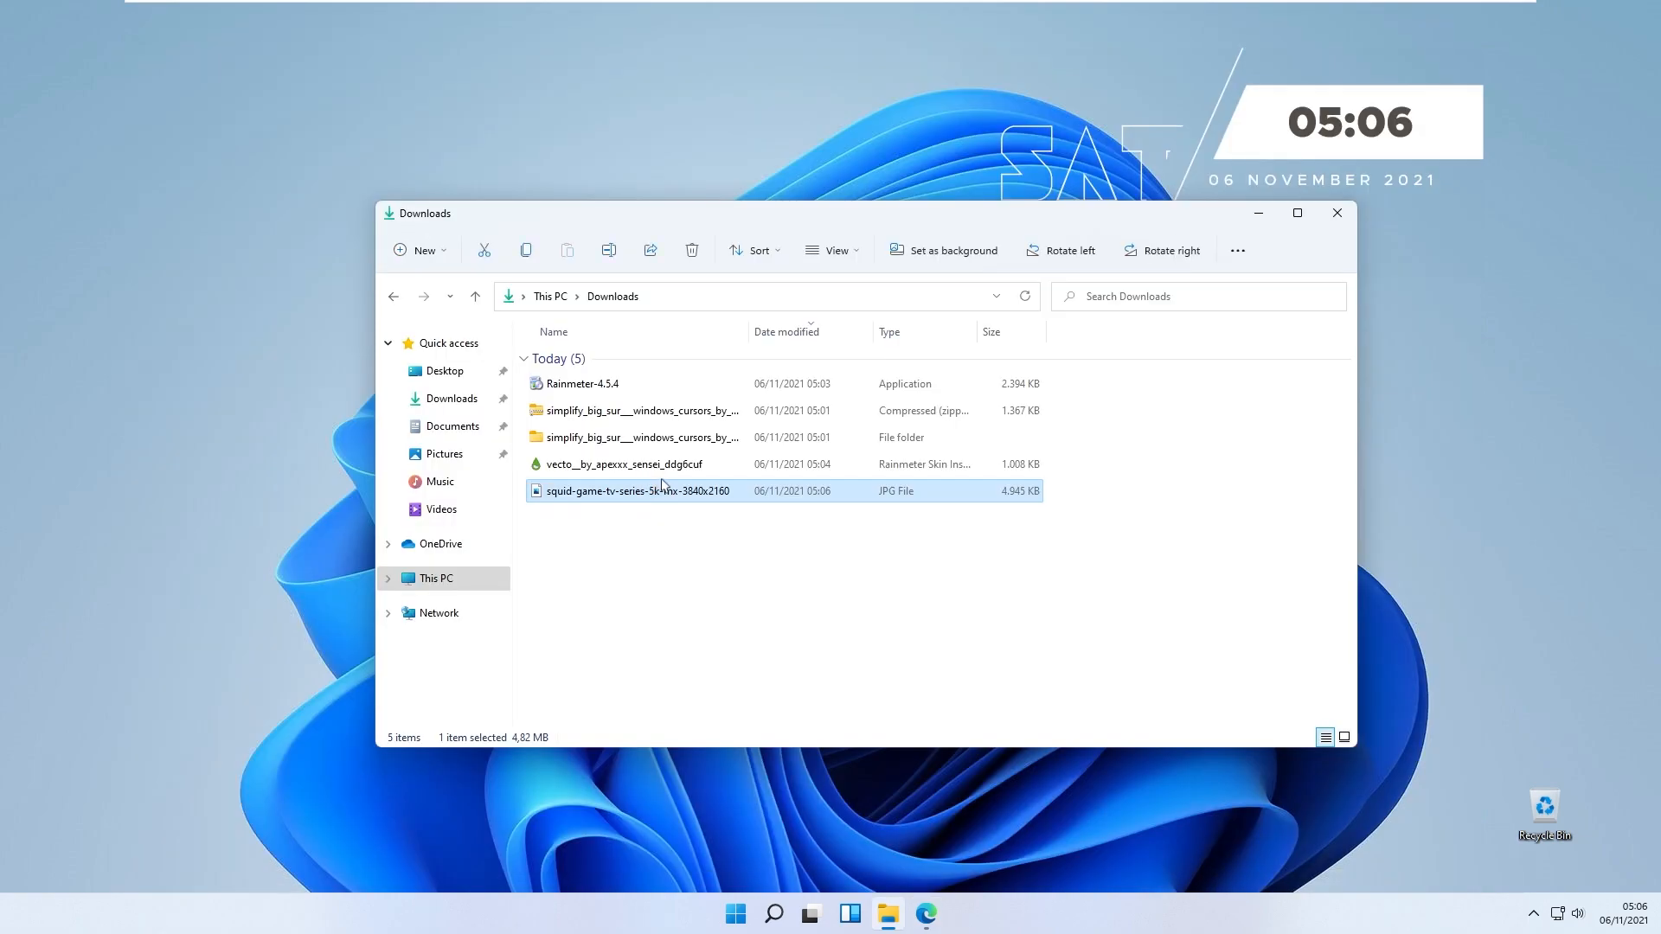
- Set the squid-game-tv-series-5k-mx-3840x2160 image as the desktop background and move the clock widget slightly up and to the right
right_click(657, 498)
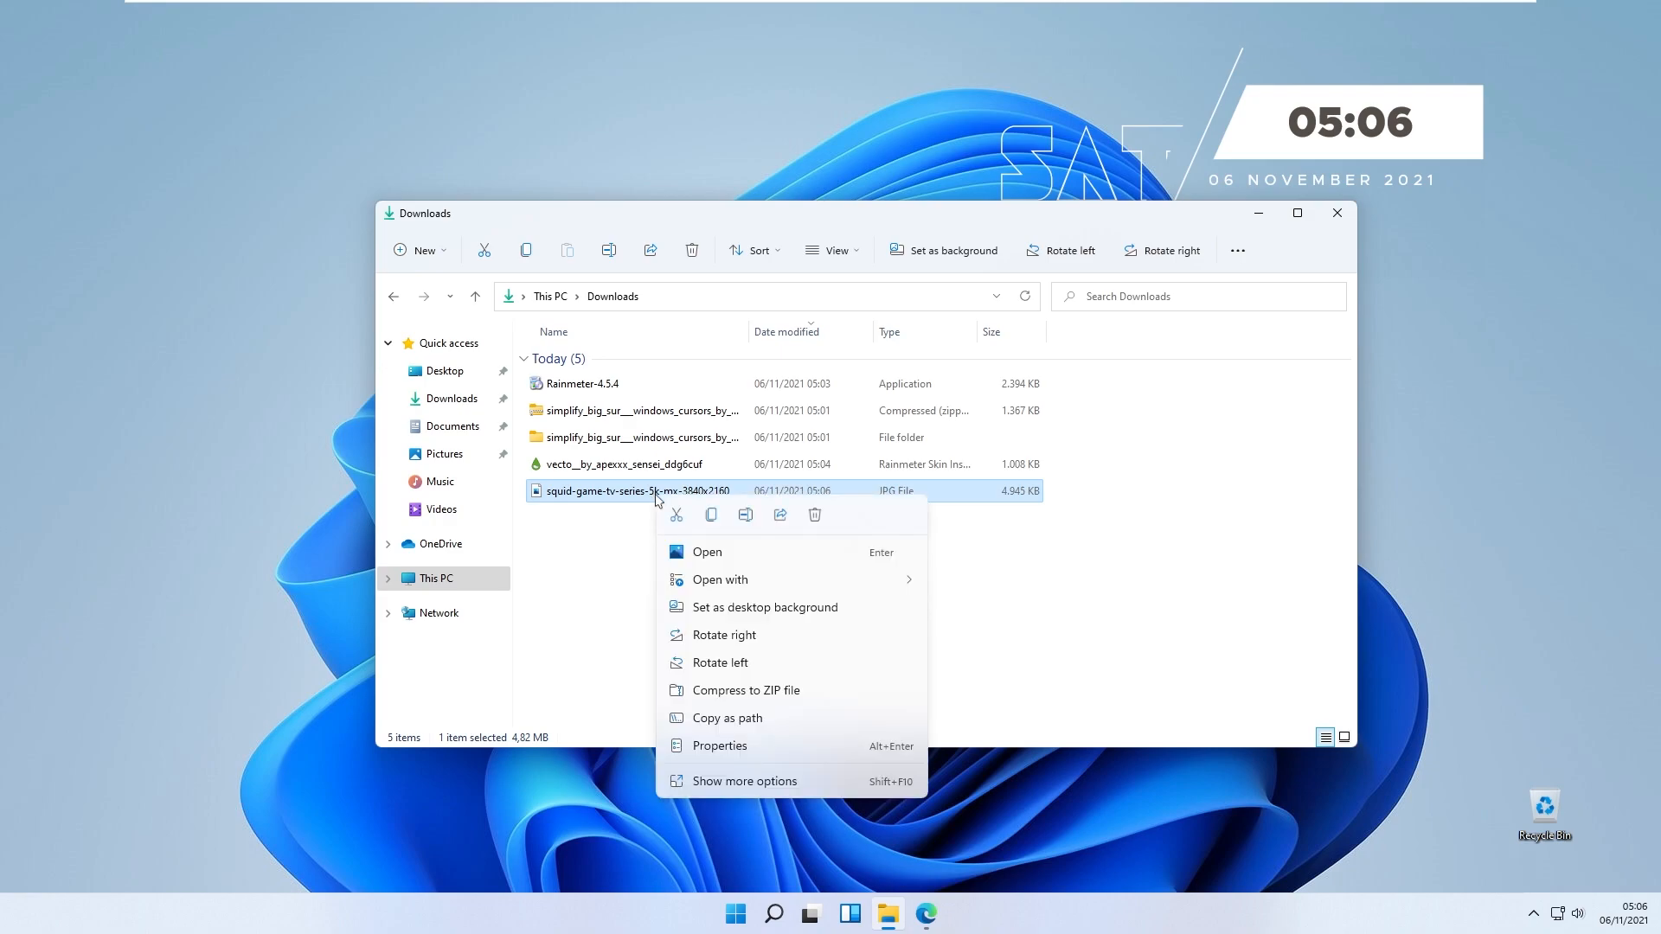
click(759, 614)
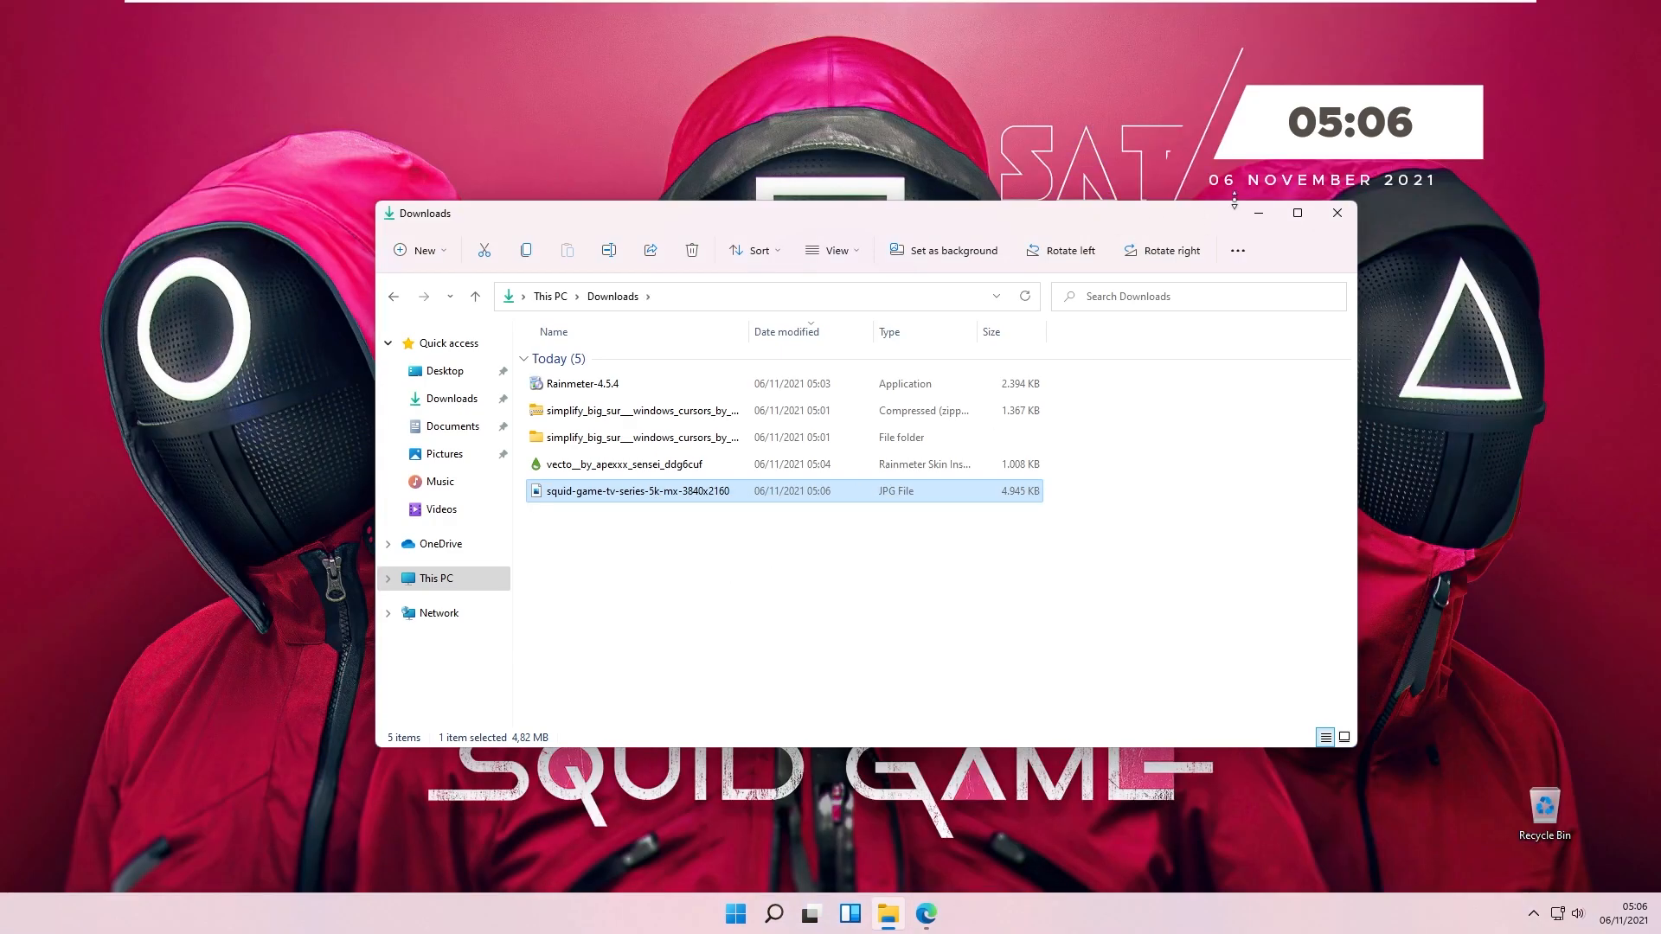
click(1337, 212)
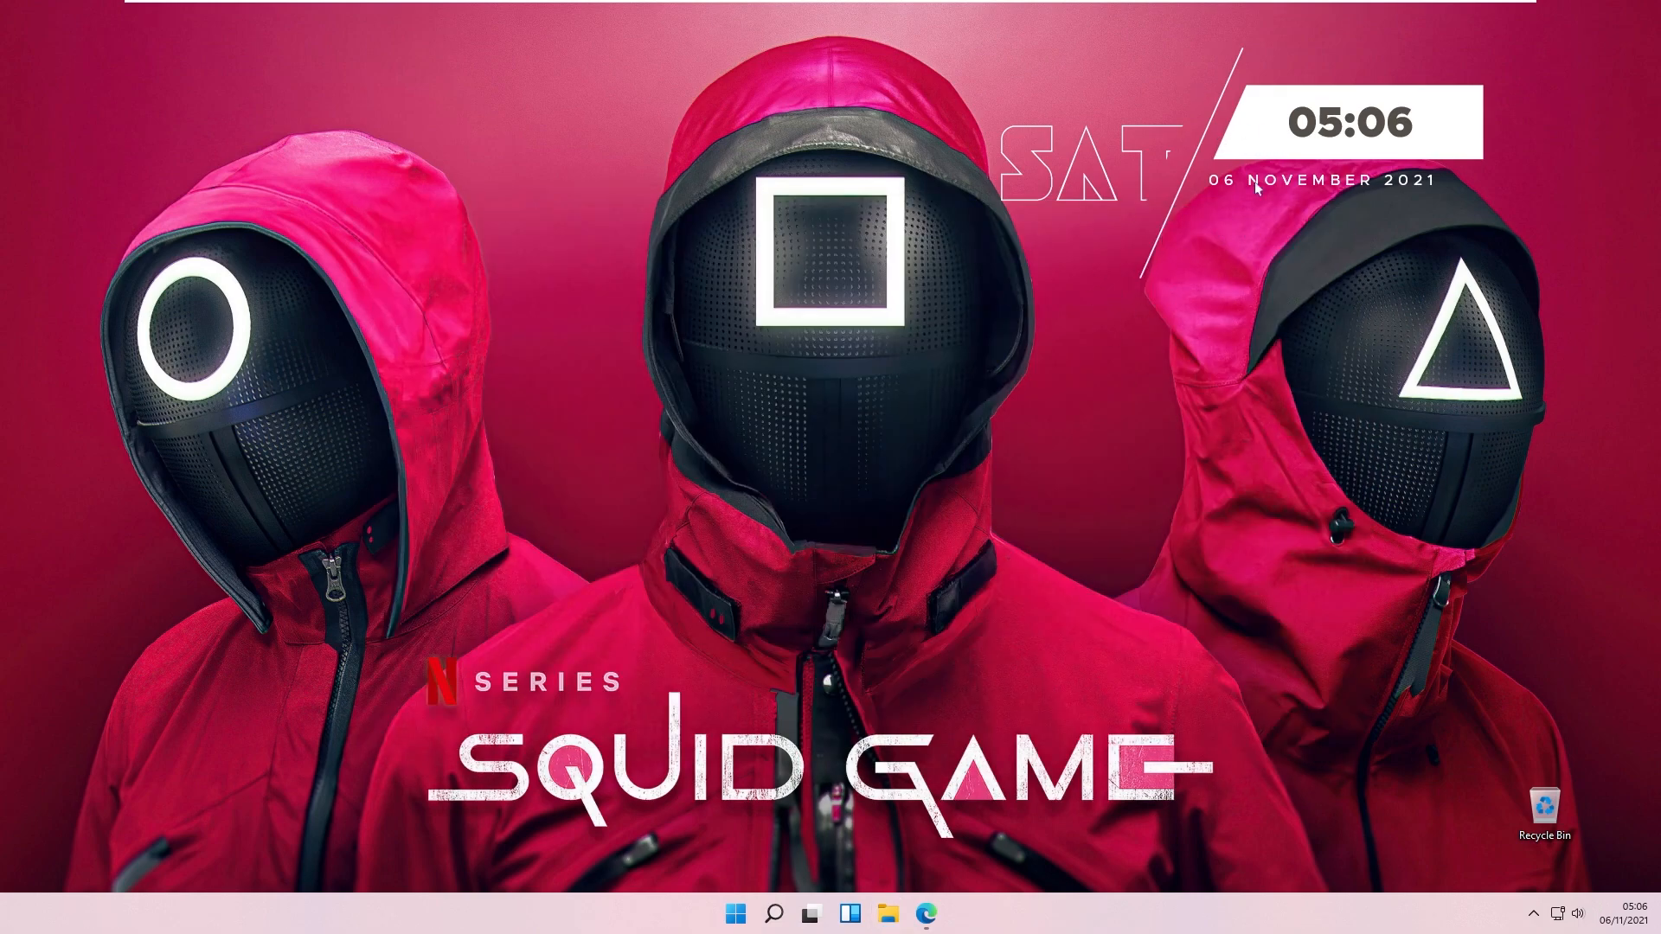
drag(1260, 142, 1270, 117)
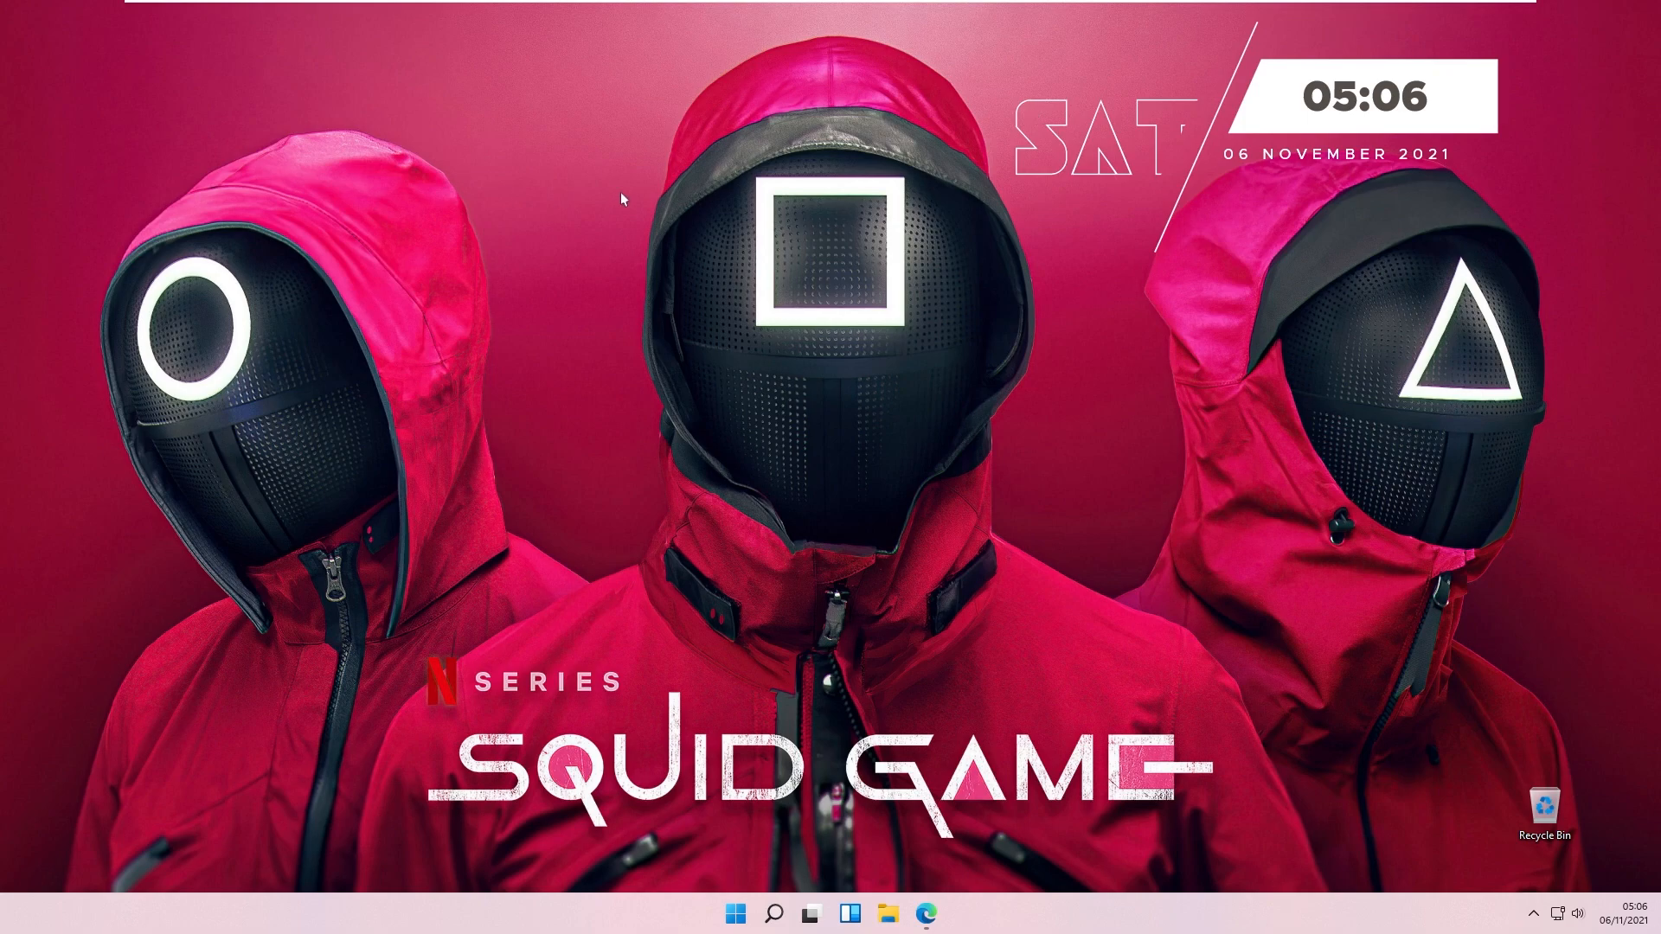
drag(1277, 124, 1271, 127)
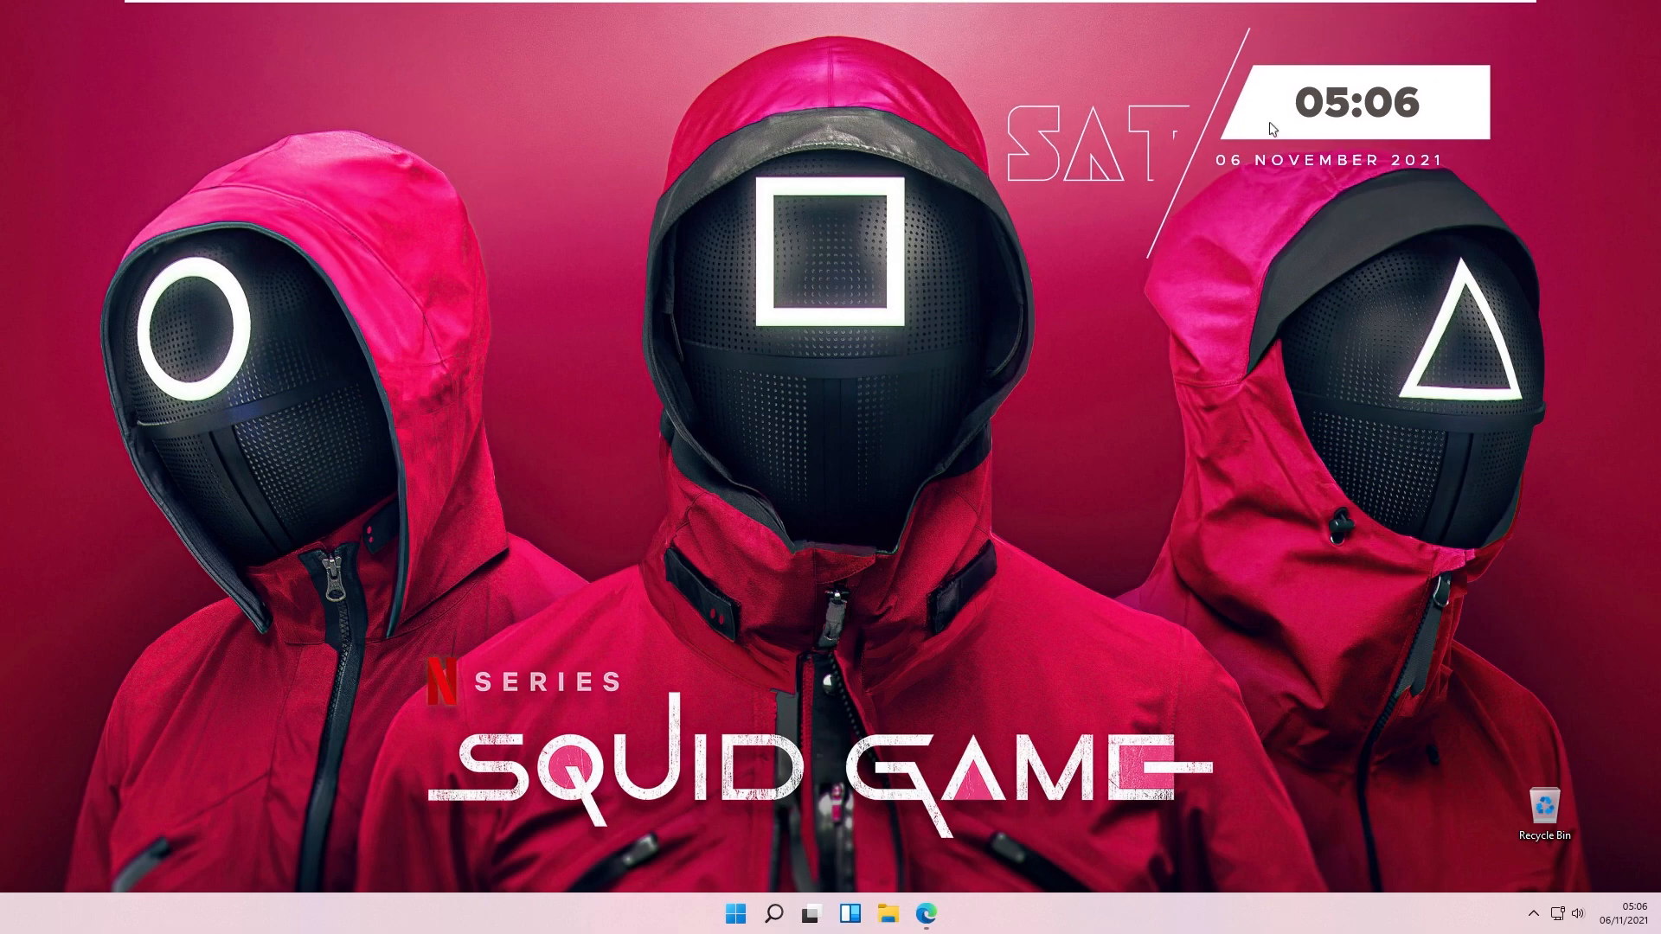
- Switch to Edge and download the NUXICONS icon pack and 7TSP GUI 2019 Edition from their DeviantArt pages
click(926, 914)
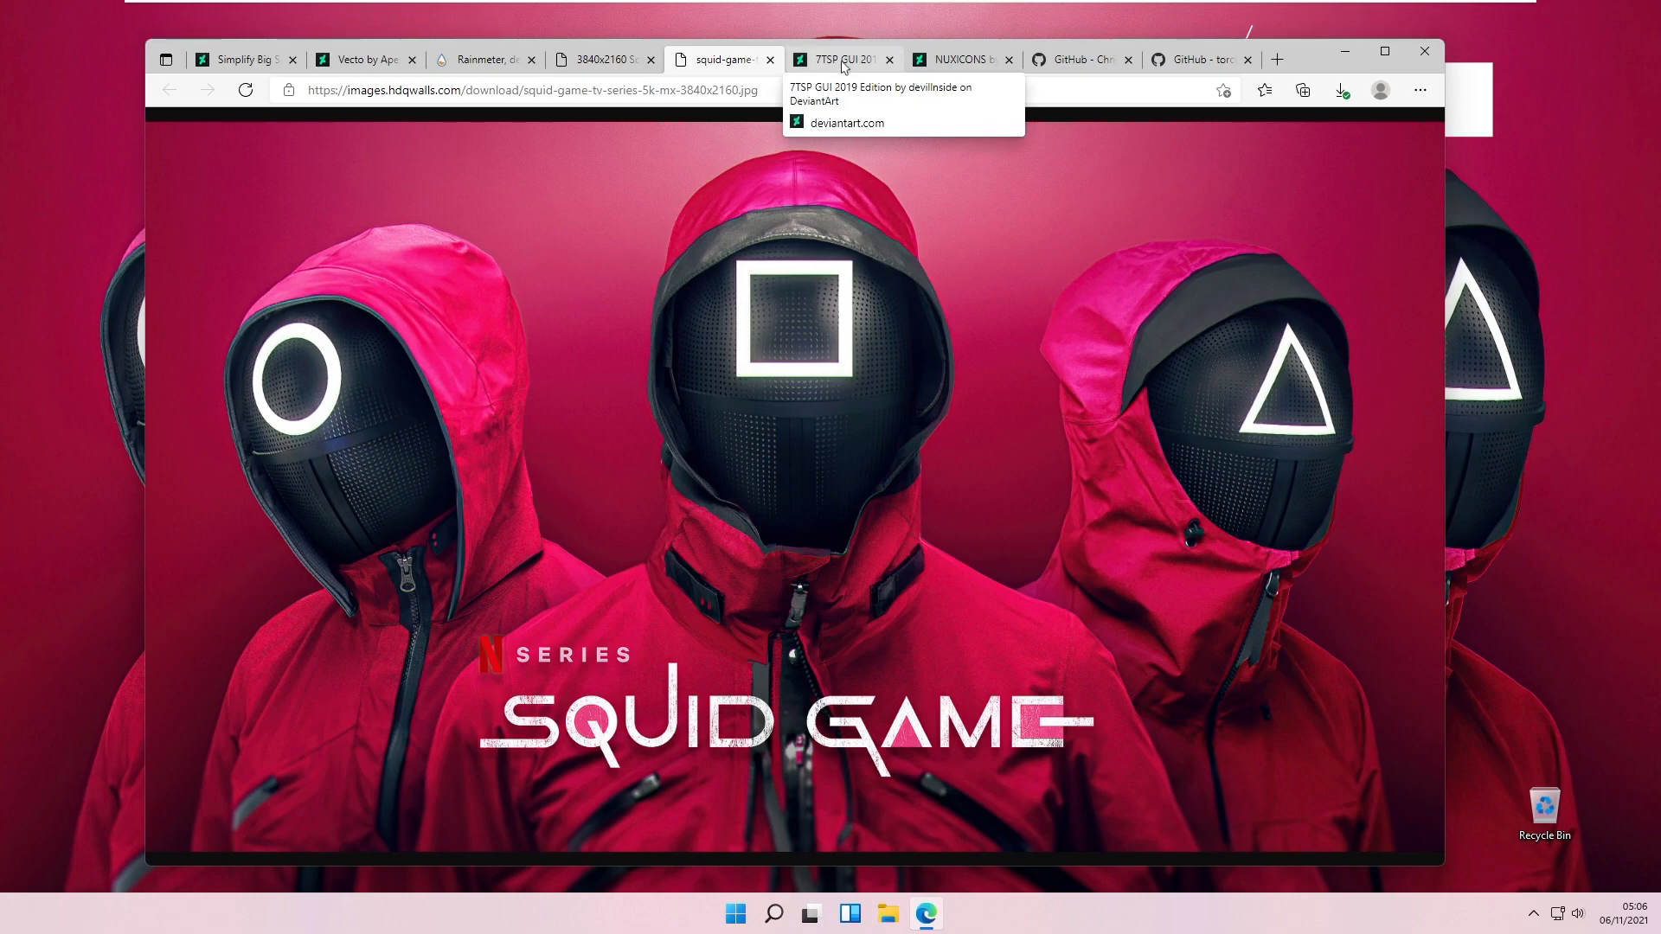
drag(949, 64, 849, 65)
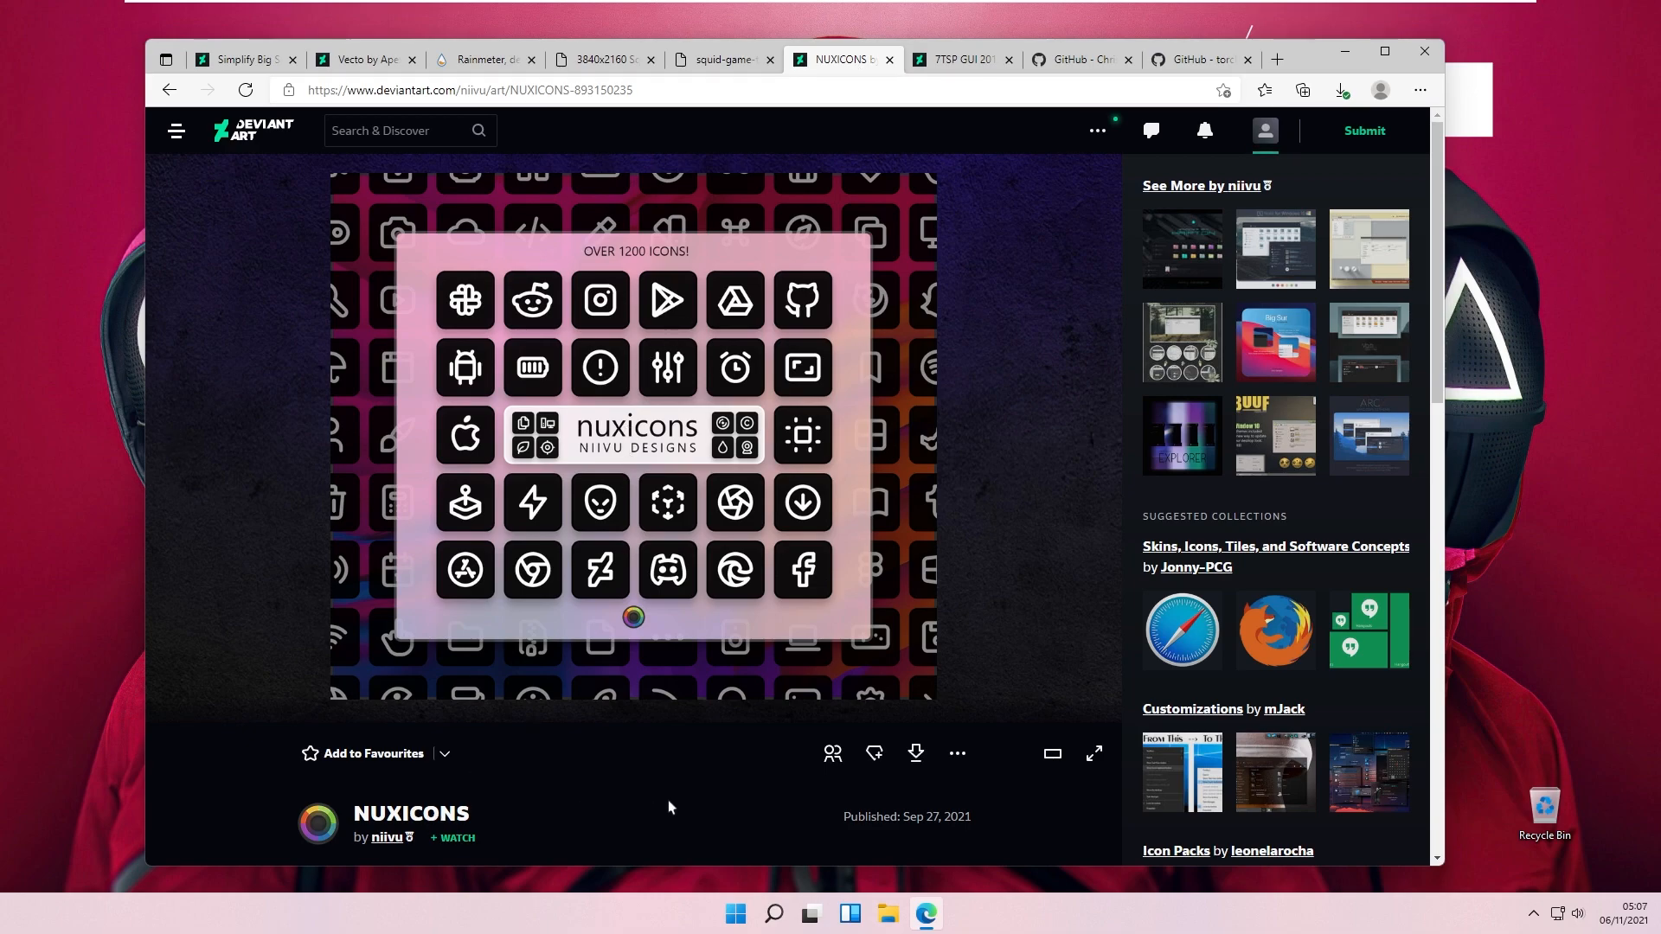
scroll(718, 760, down, 5)
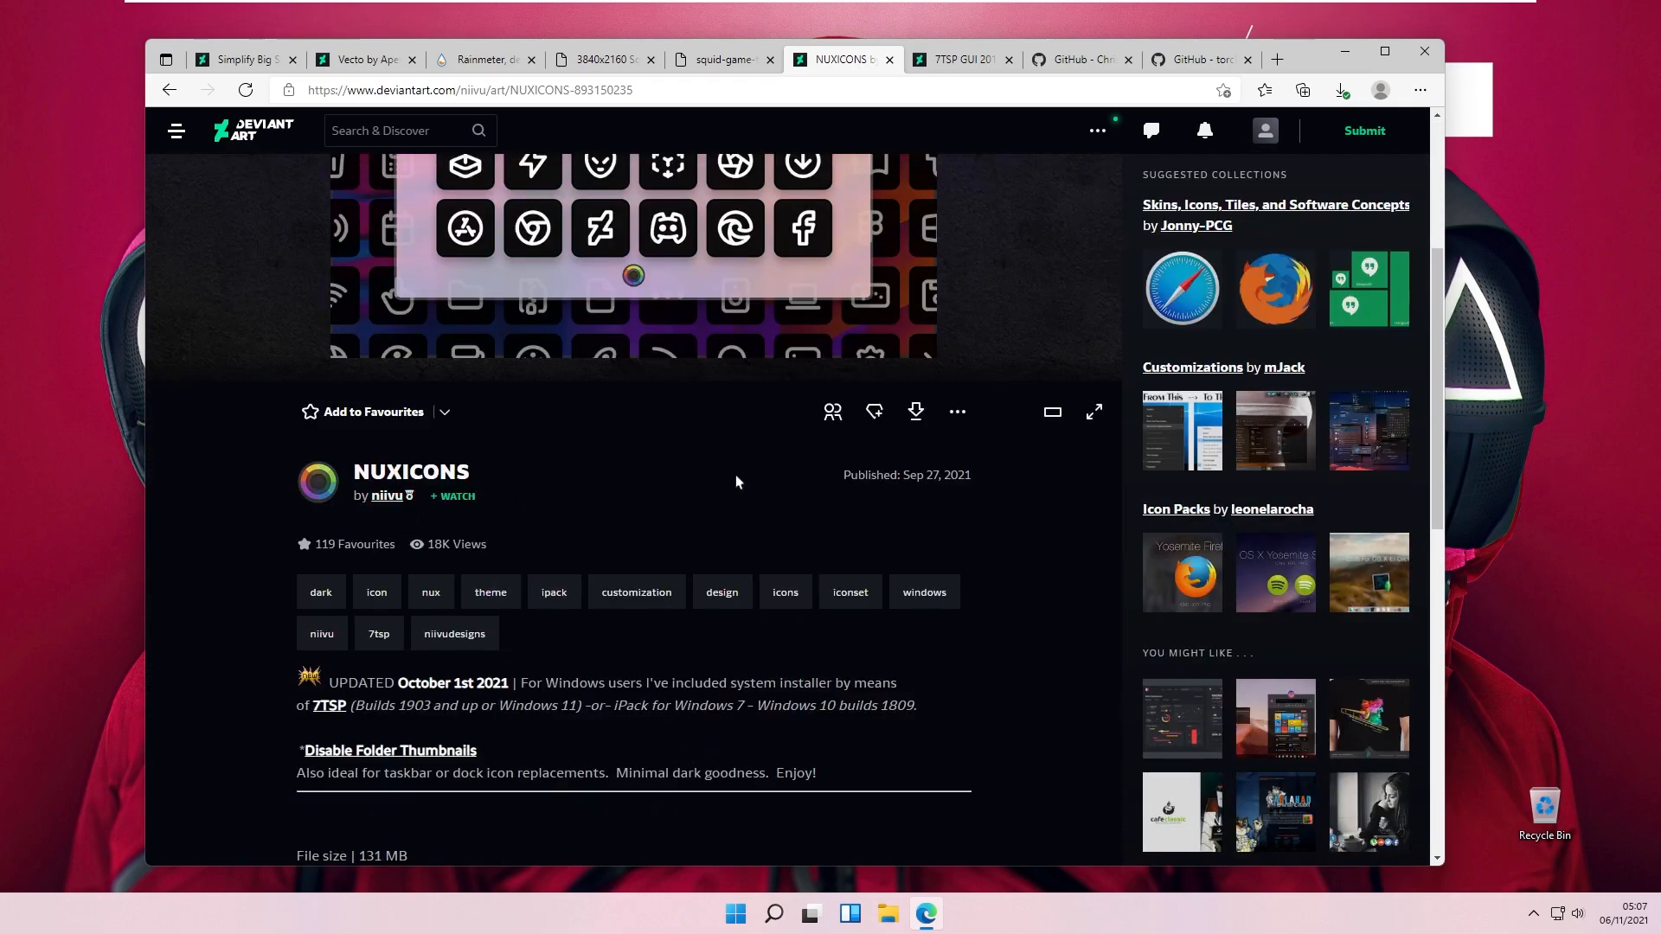
scroll(735, 475, up, 4)
scroll(727, 284, up, 2)
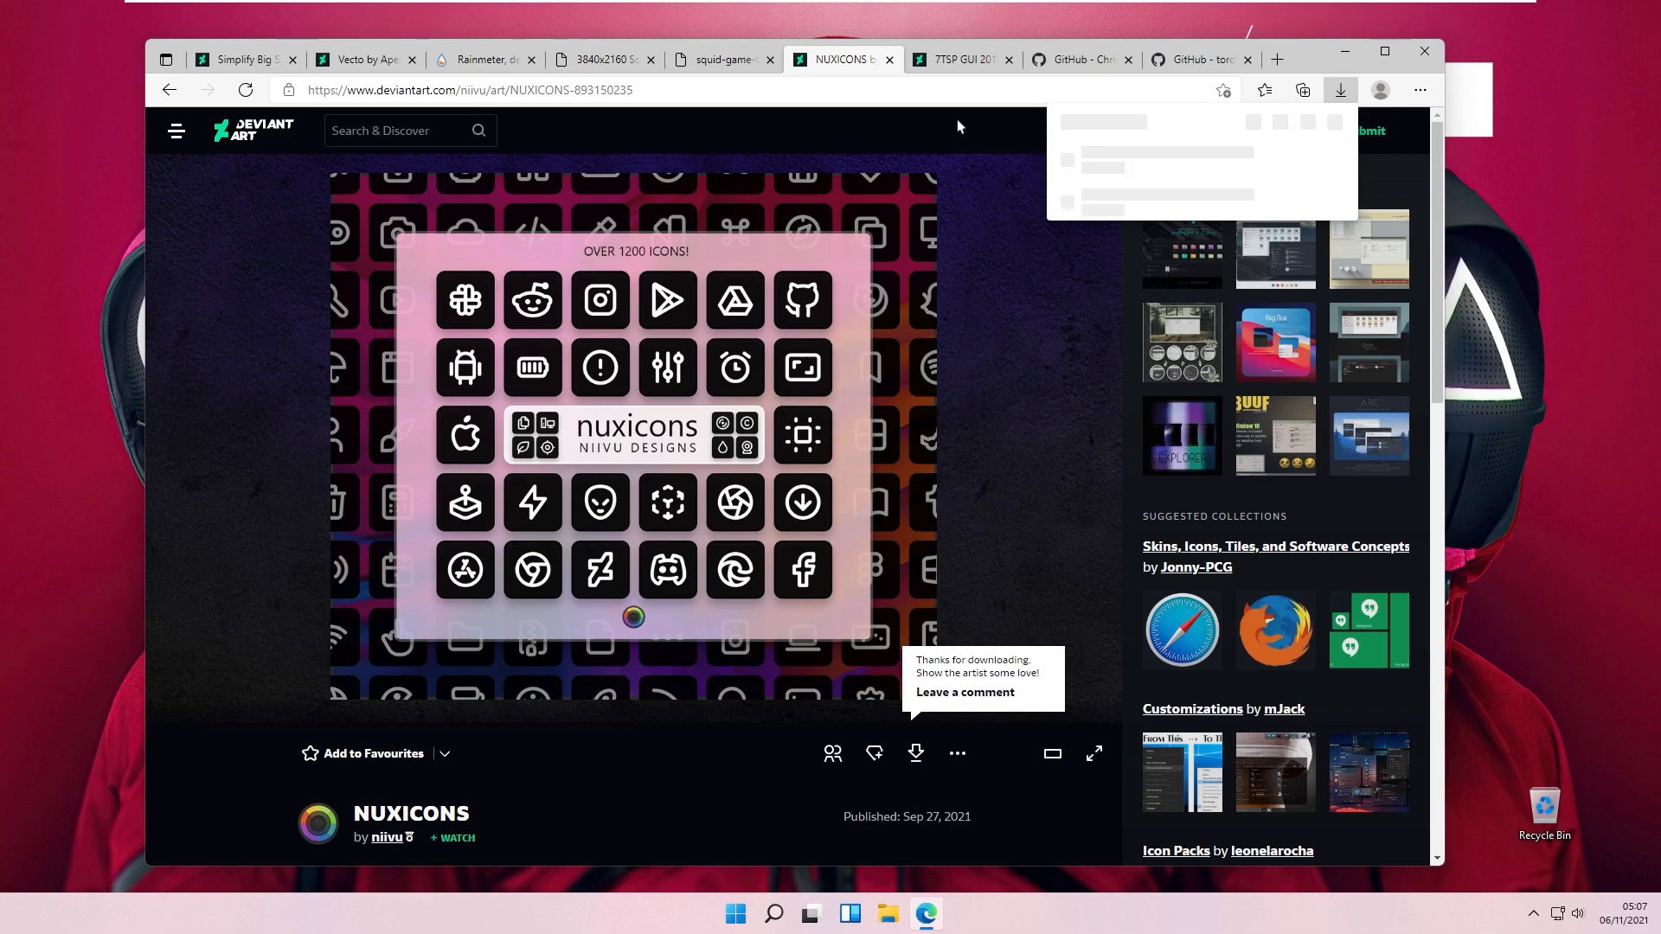
click(952, 62)
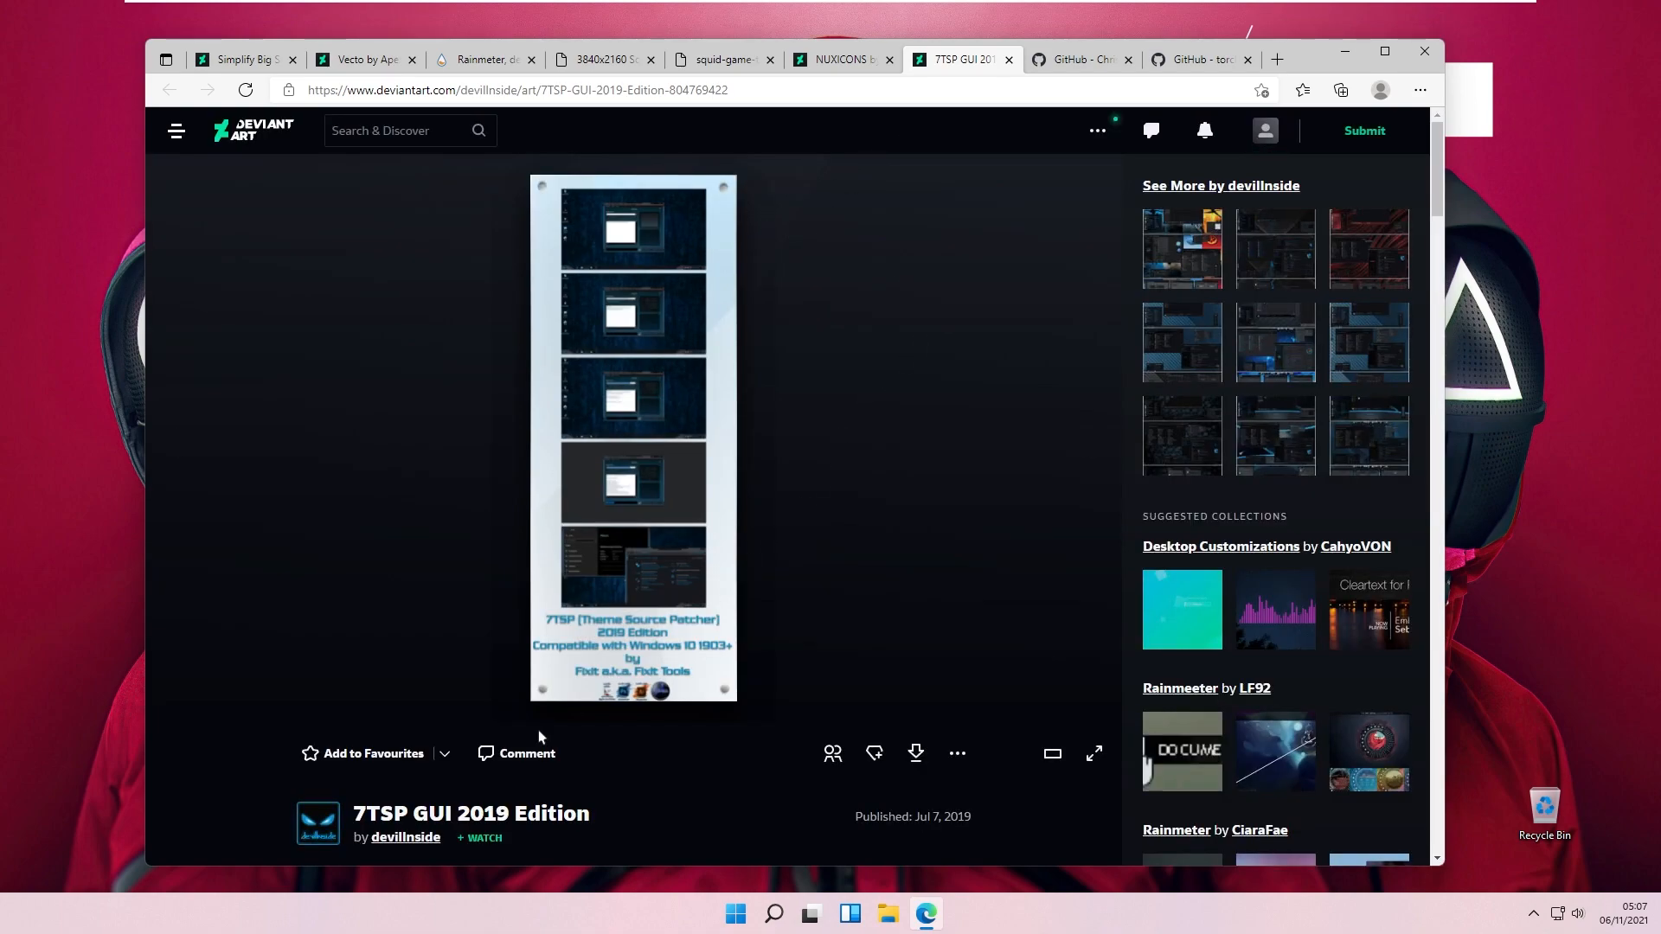
click(916, 757)
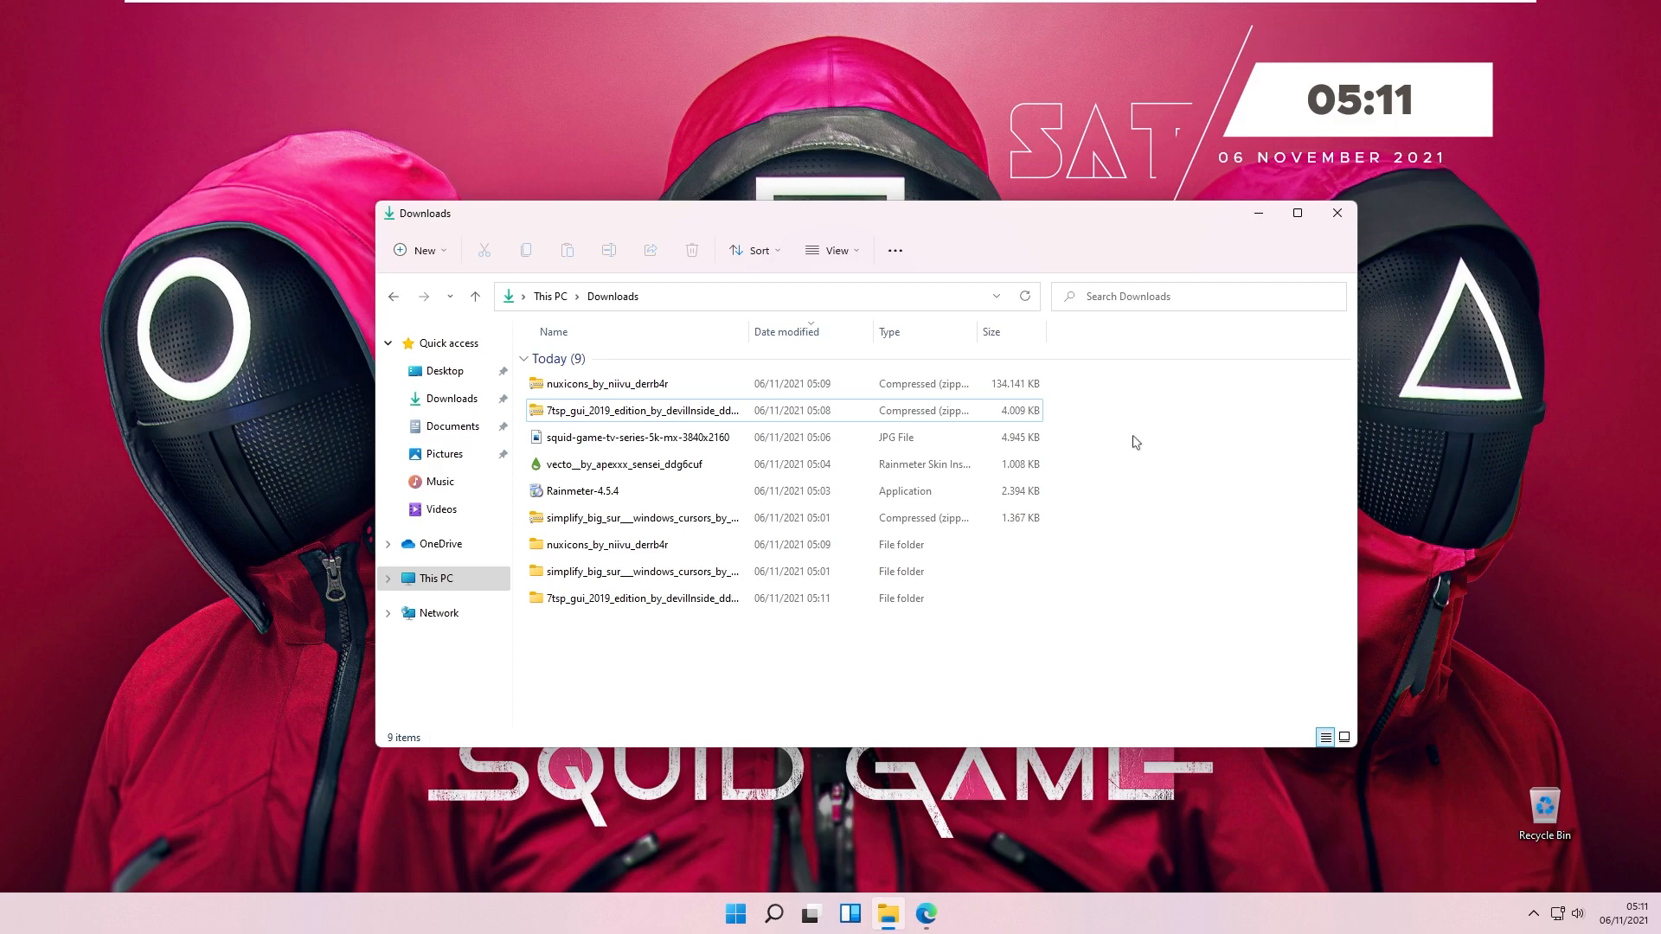
- Open the 7TSP Installer folder for Windows 10 Builds 1903 and up plus Windows 11 inside the extracted NUXICONS folder
double_click(645, 552)
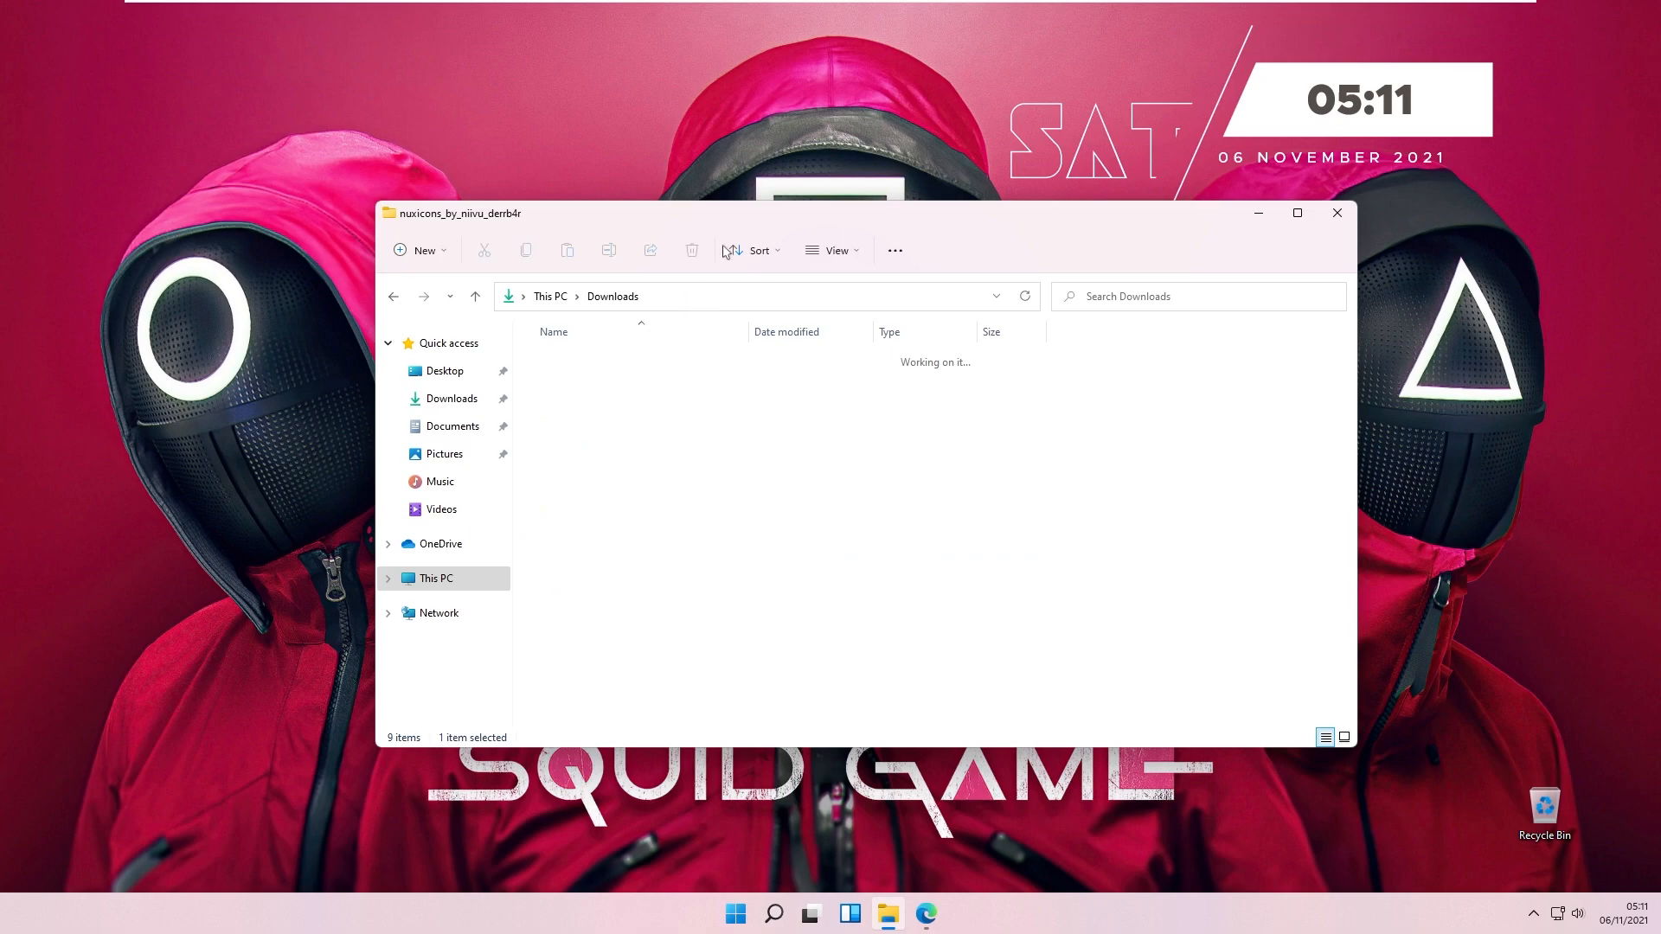
double_click(627, 363)
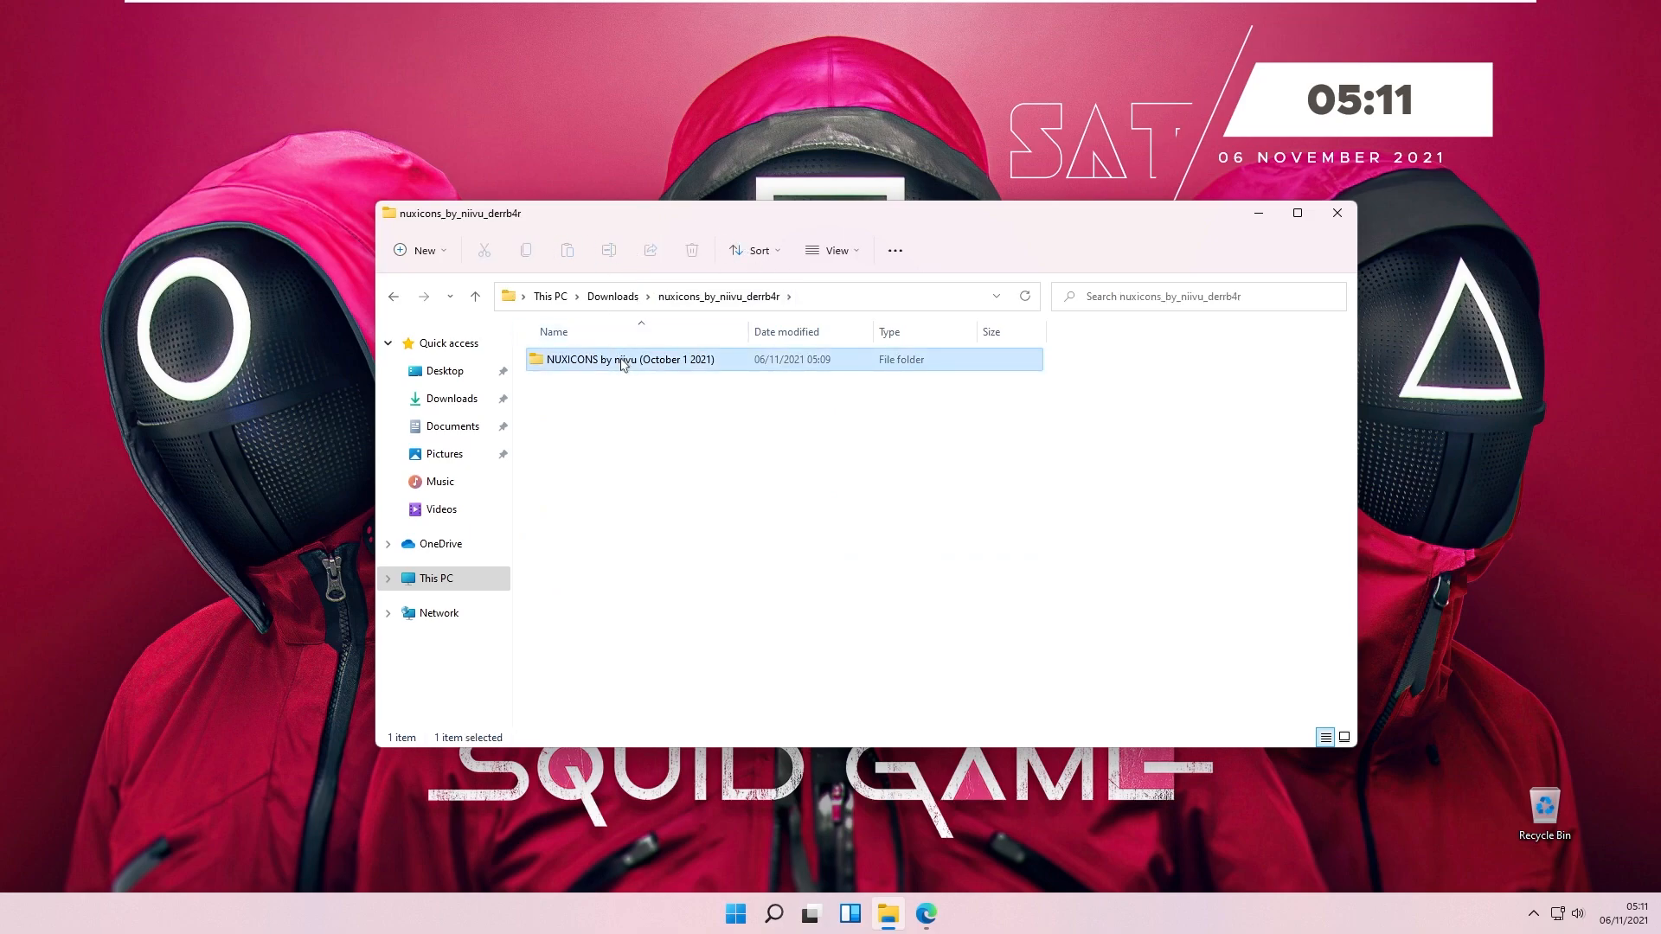
double_click(571, 364)
- Rename the 7TSP NUX.7z.remove file to 7TSP NUX.7z and accept the extension change
click(627, 370)
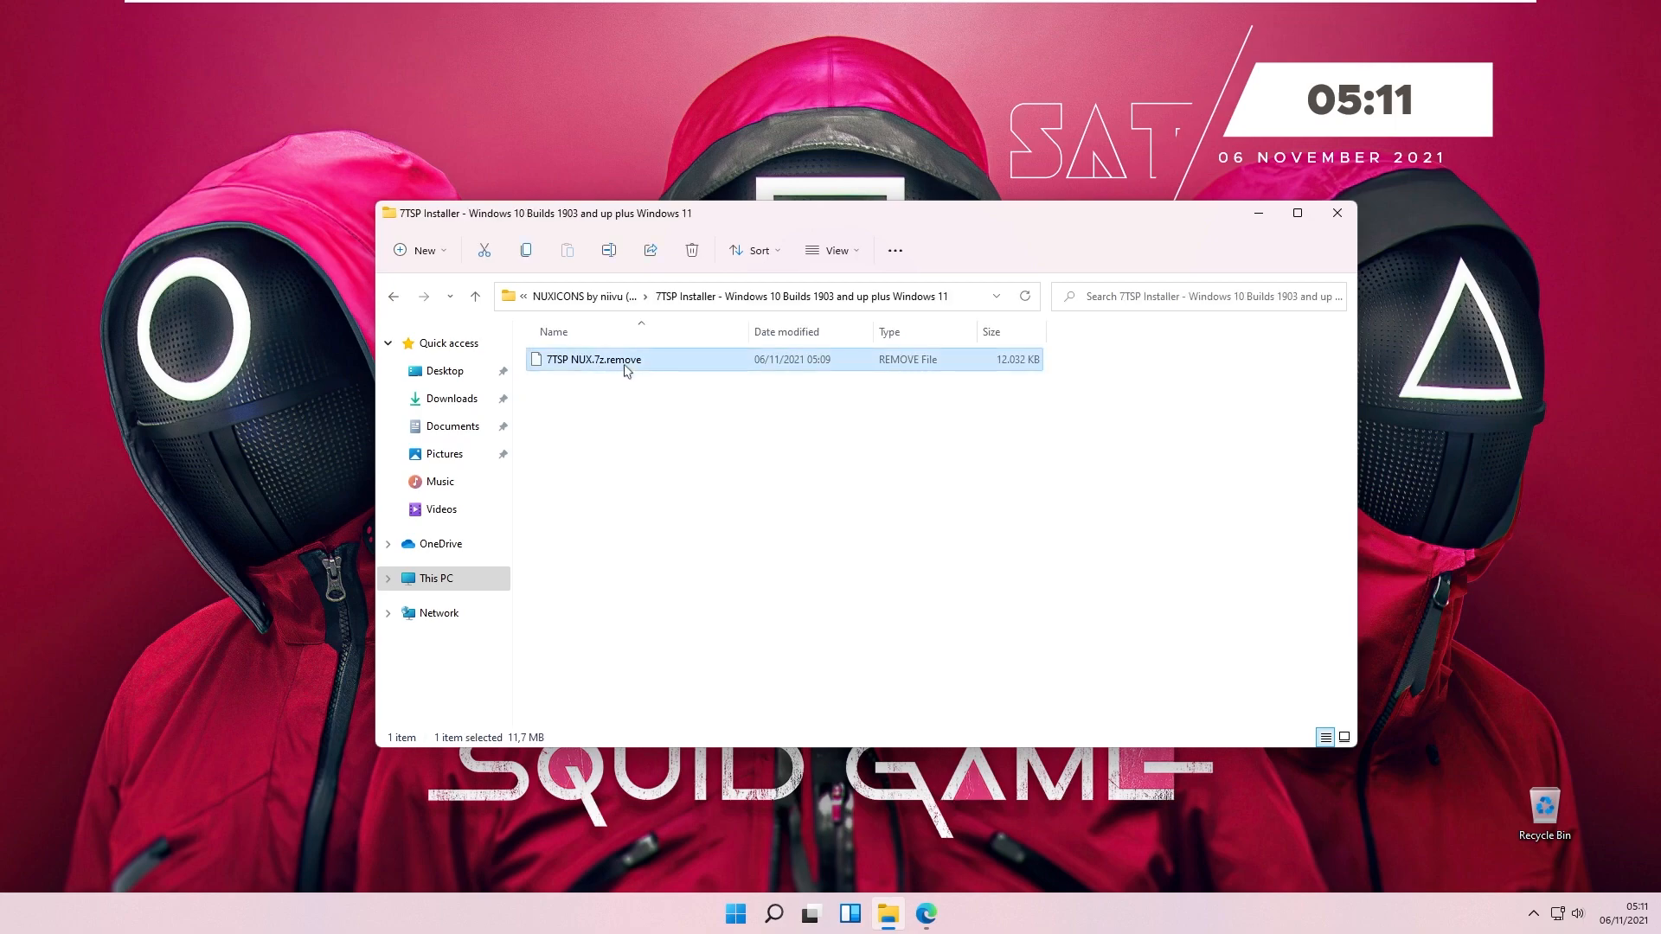
right_click(627, 371)
click(690, 642)
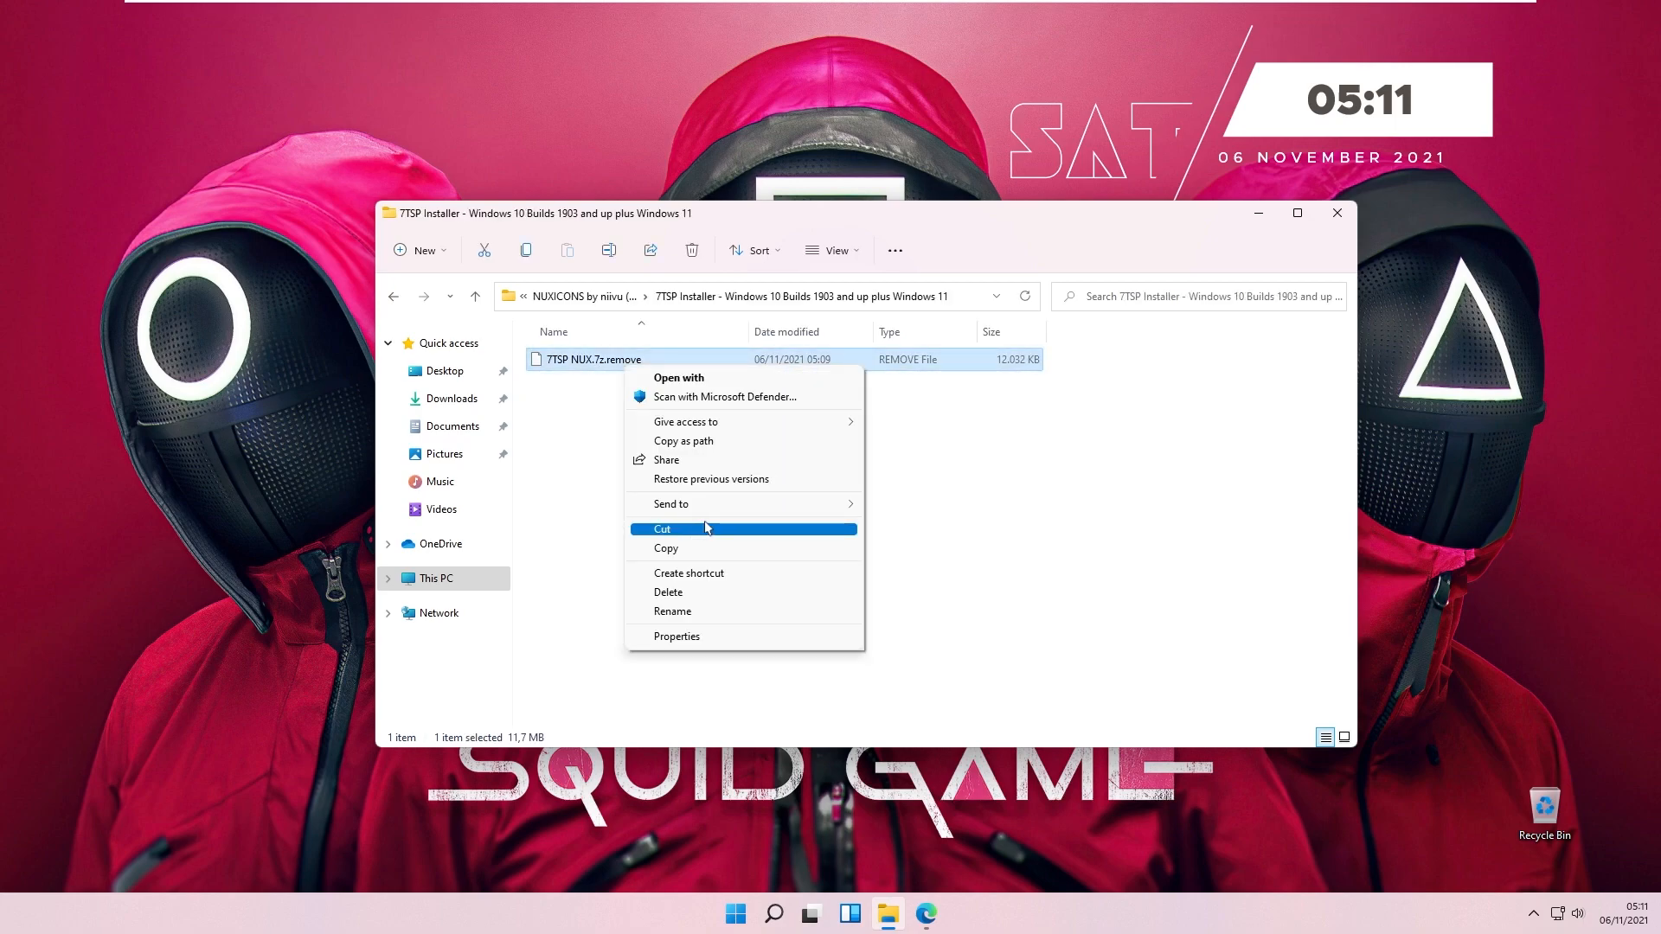
click(700, 617)
drag(653, 361, 605, 363)
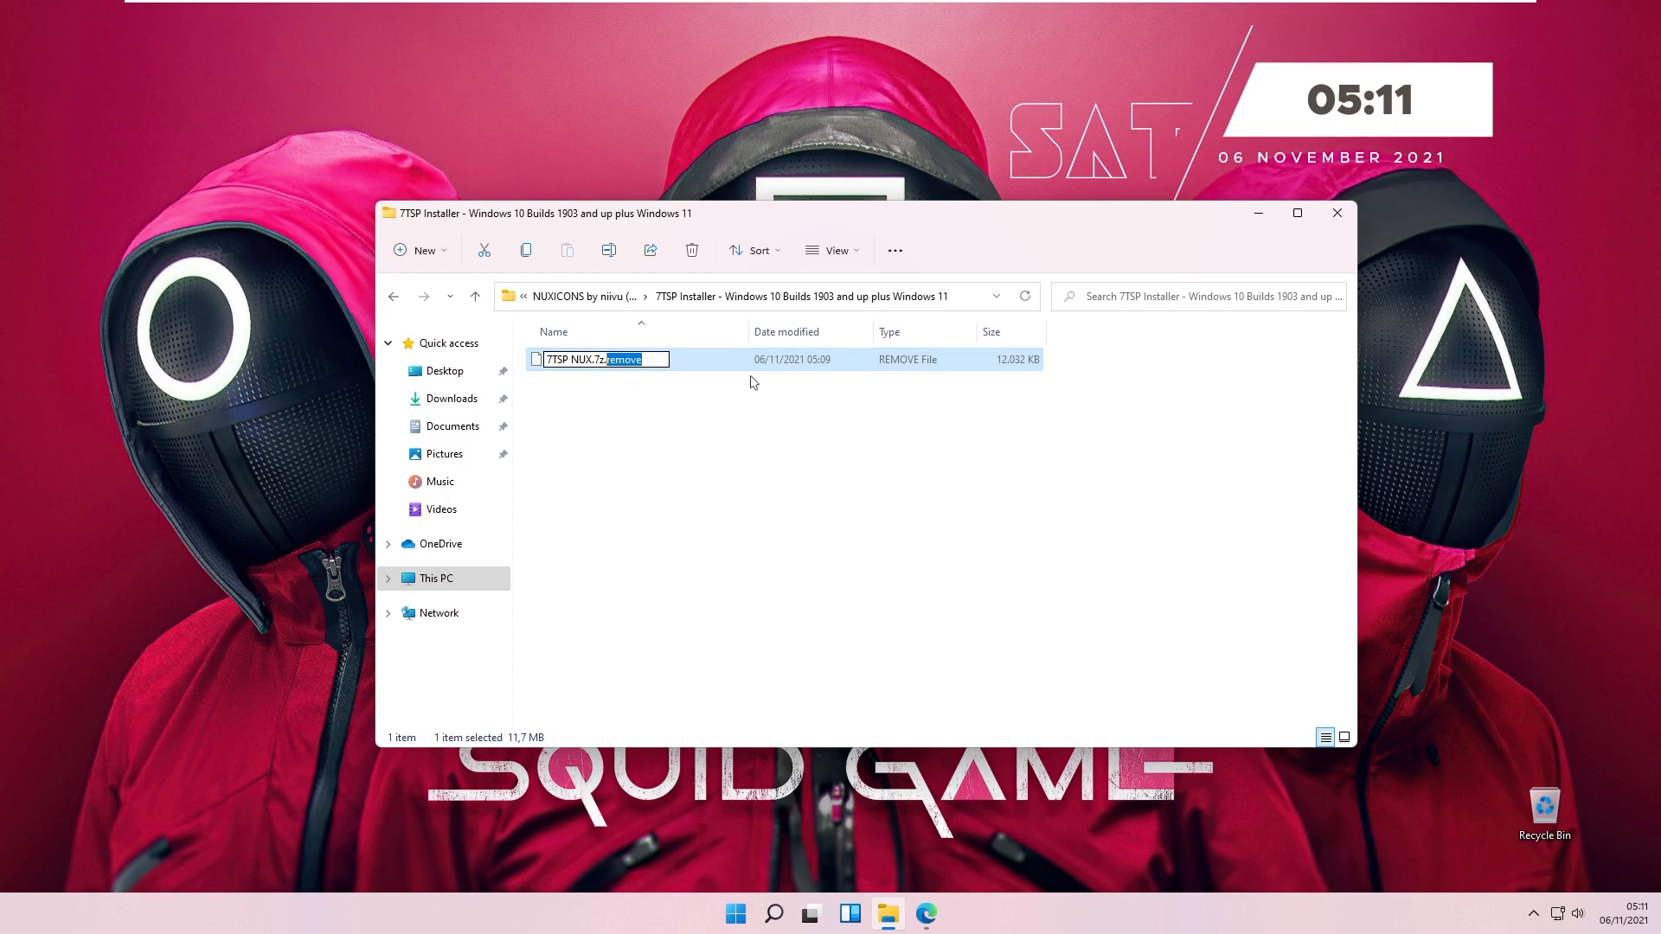
key(BackSpace)
key(BackSpace)
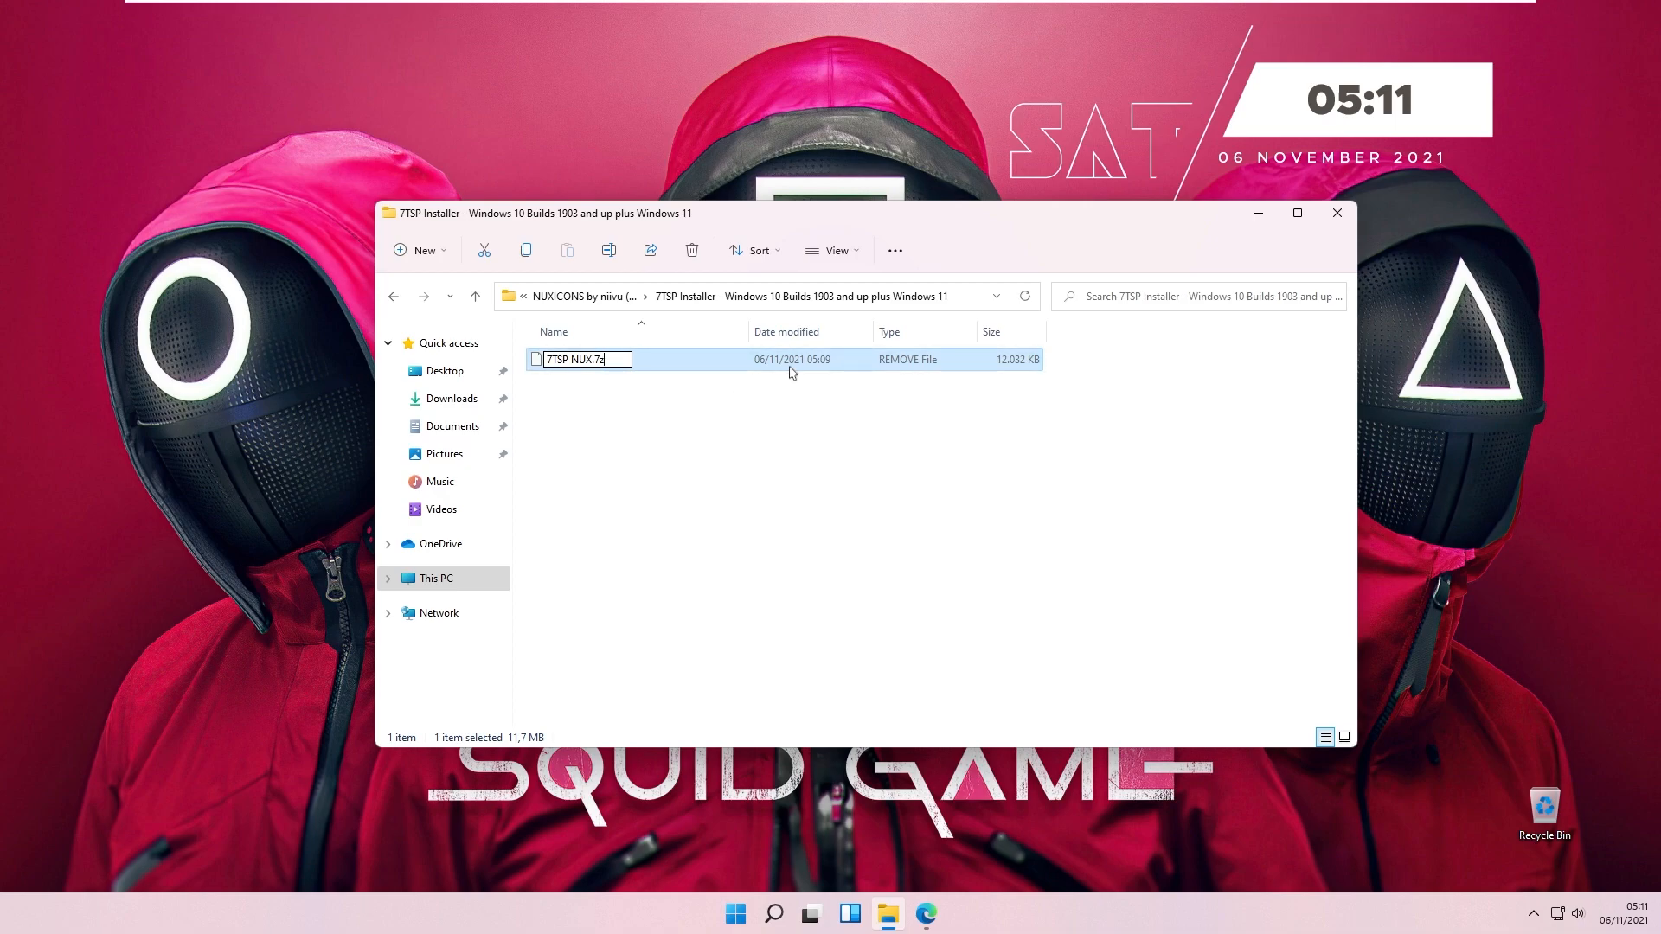
key(Return)
click(915, 463)
- Return to the Downloads folder and open the extracted 7TSP GUI 2019 Edition folder
click(394, 296)
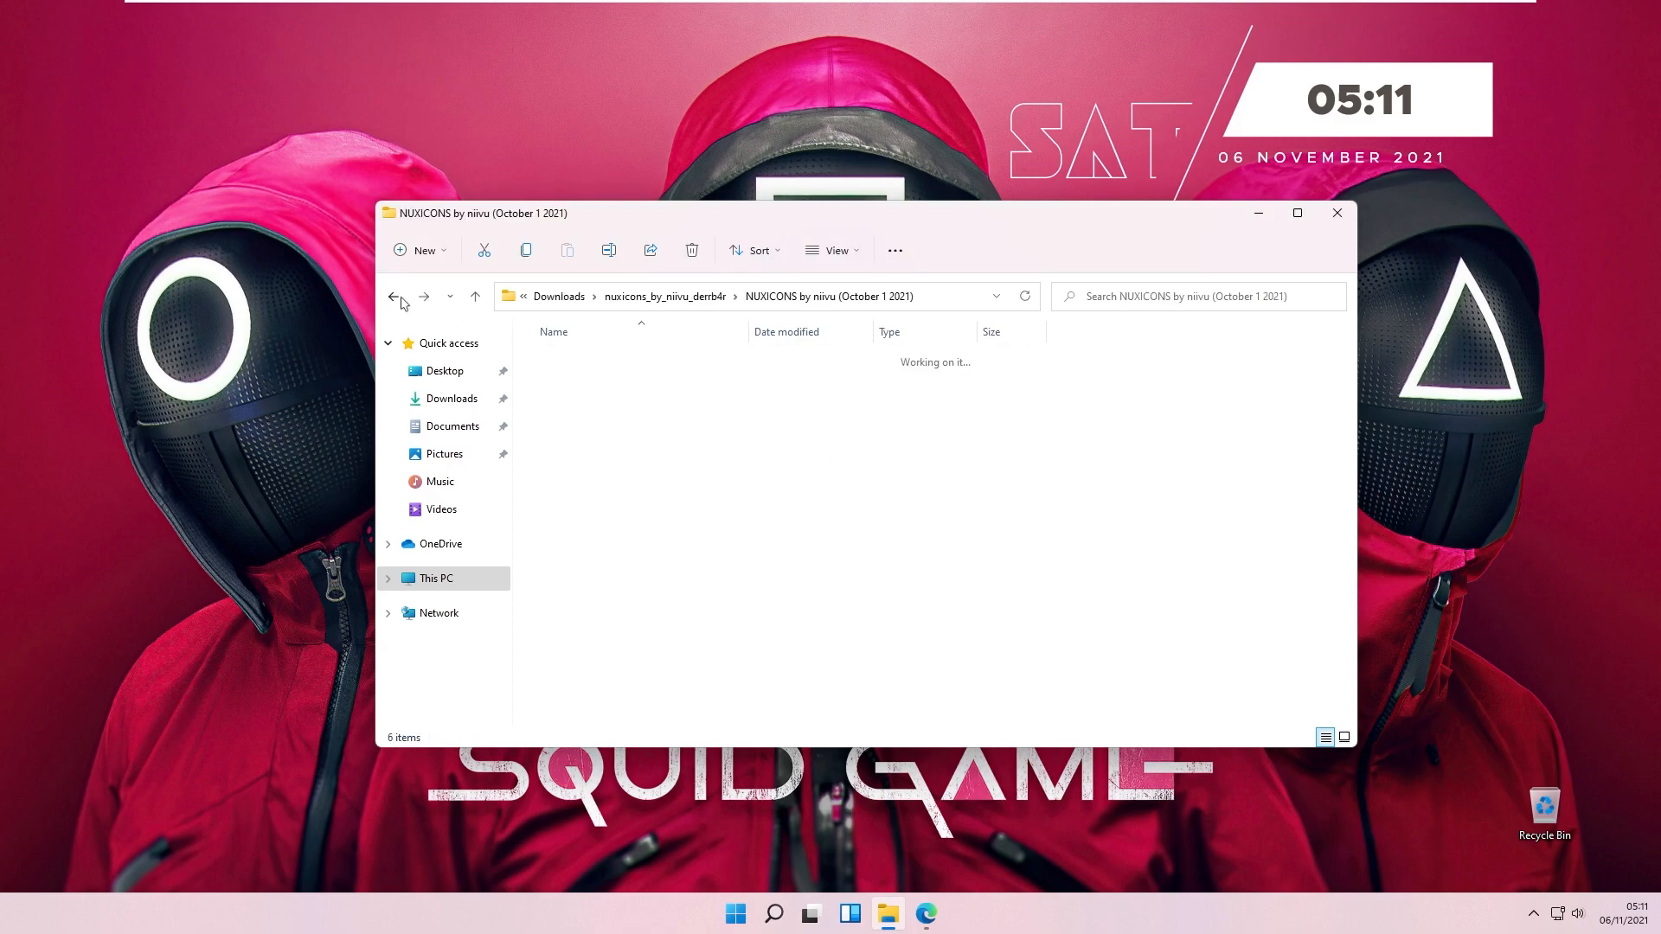
click(396, 298)
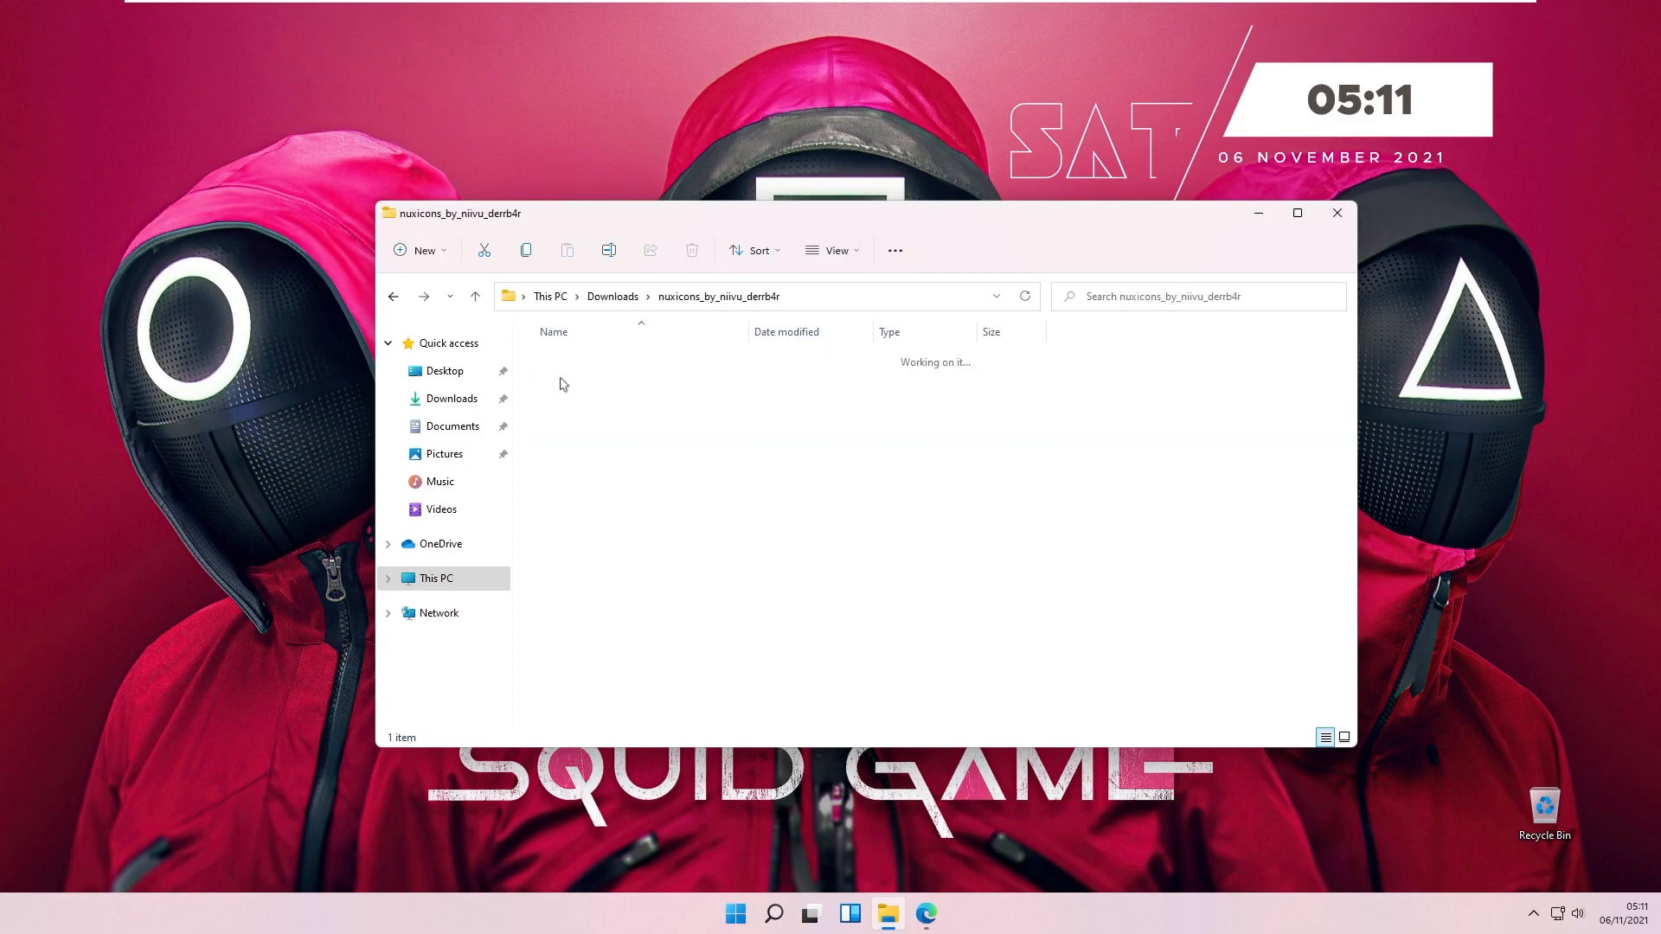
click(392, 299)
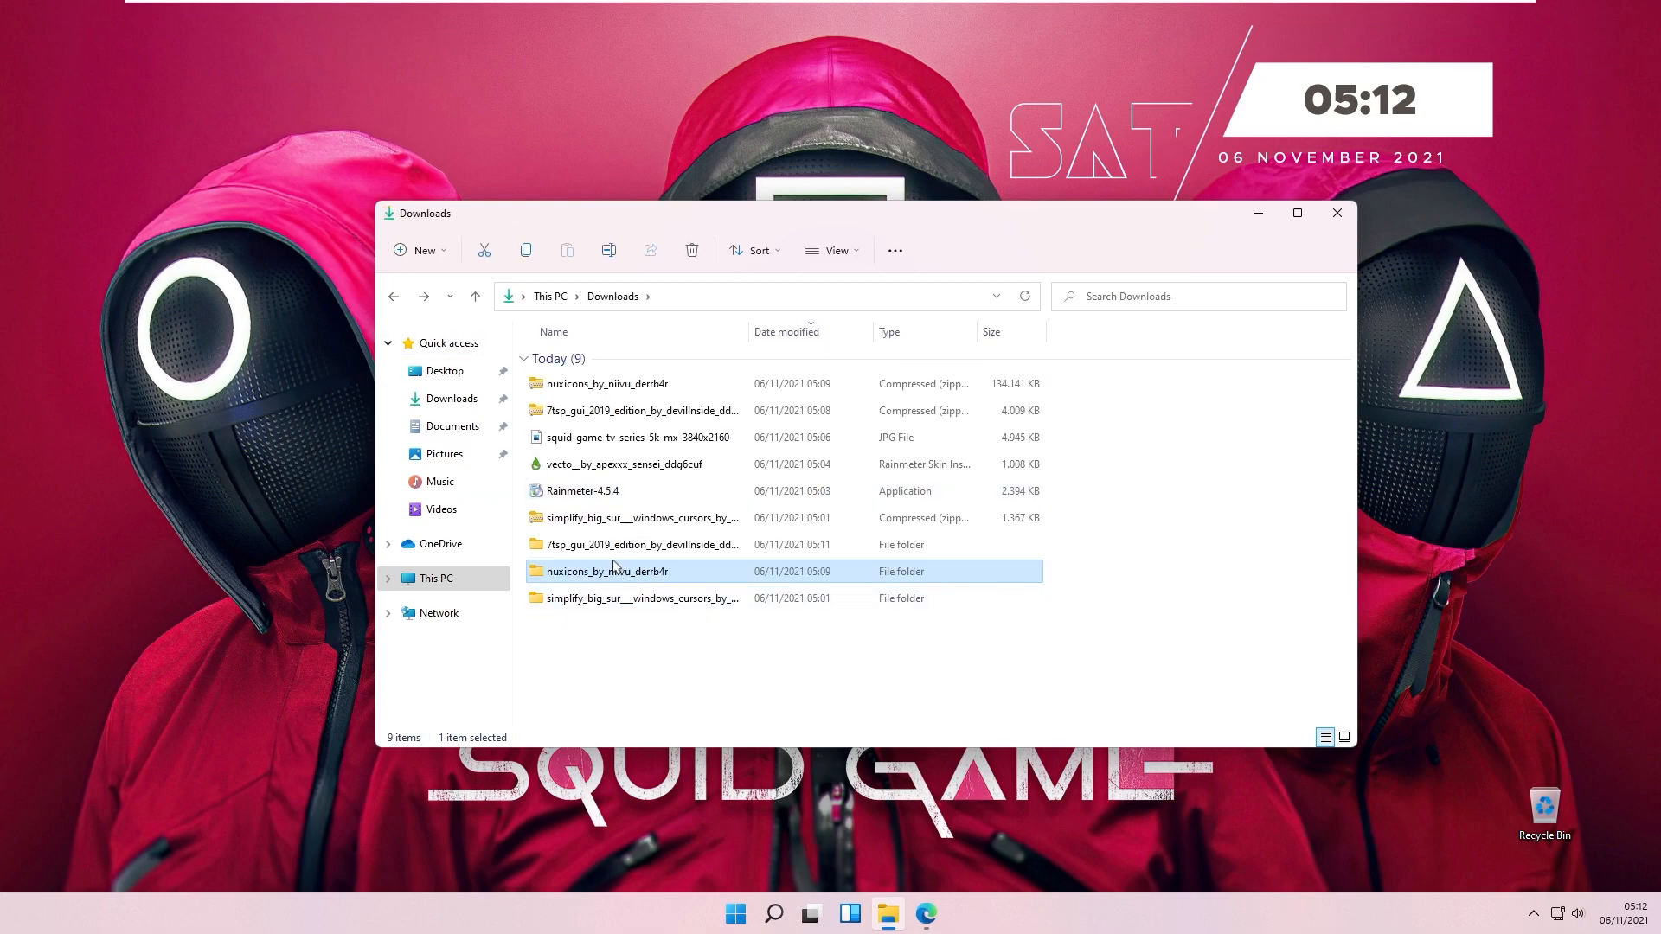
double_click(614, 545)
- Rename the 7tsp GUI v0.6(2019).ee file to 7tsp GUI v0.6(2019).exe and accept the extension change
click(596, 363)
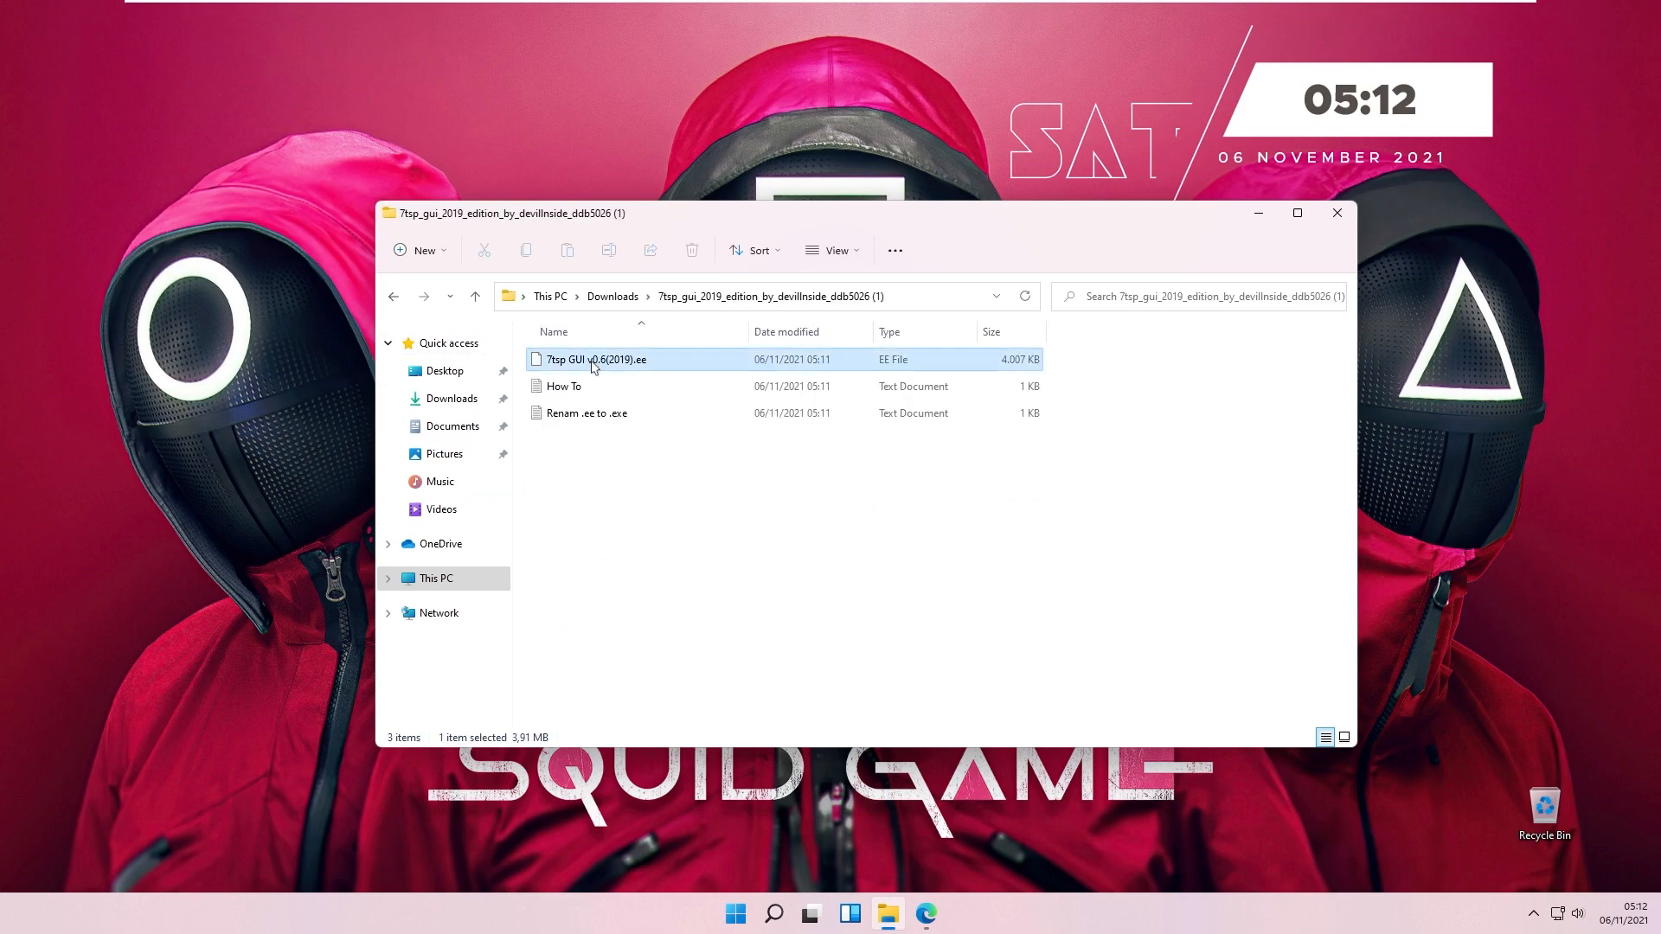
right_click(603, 367)
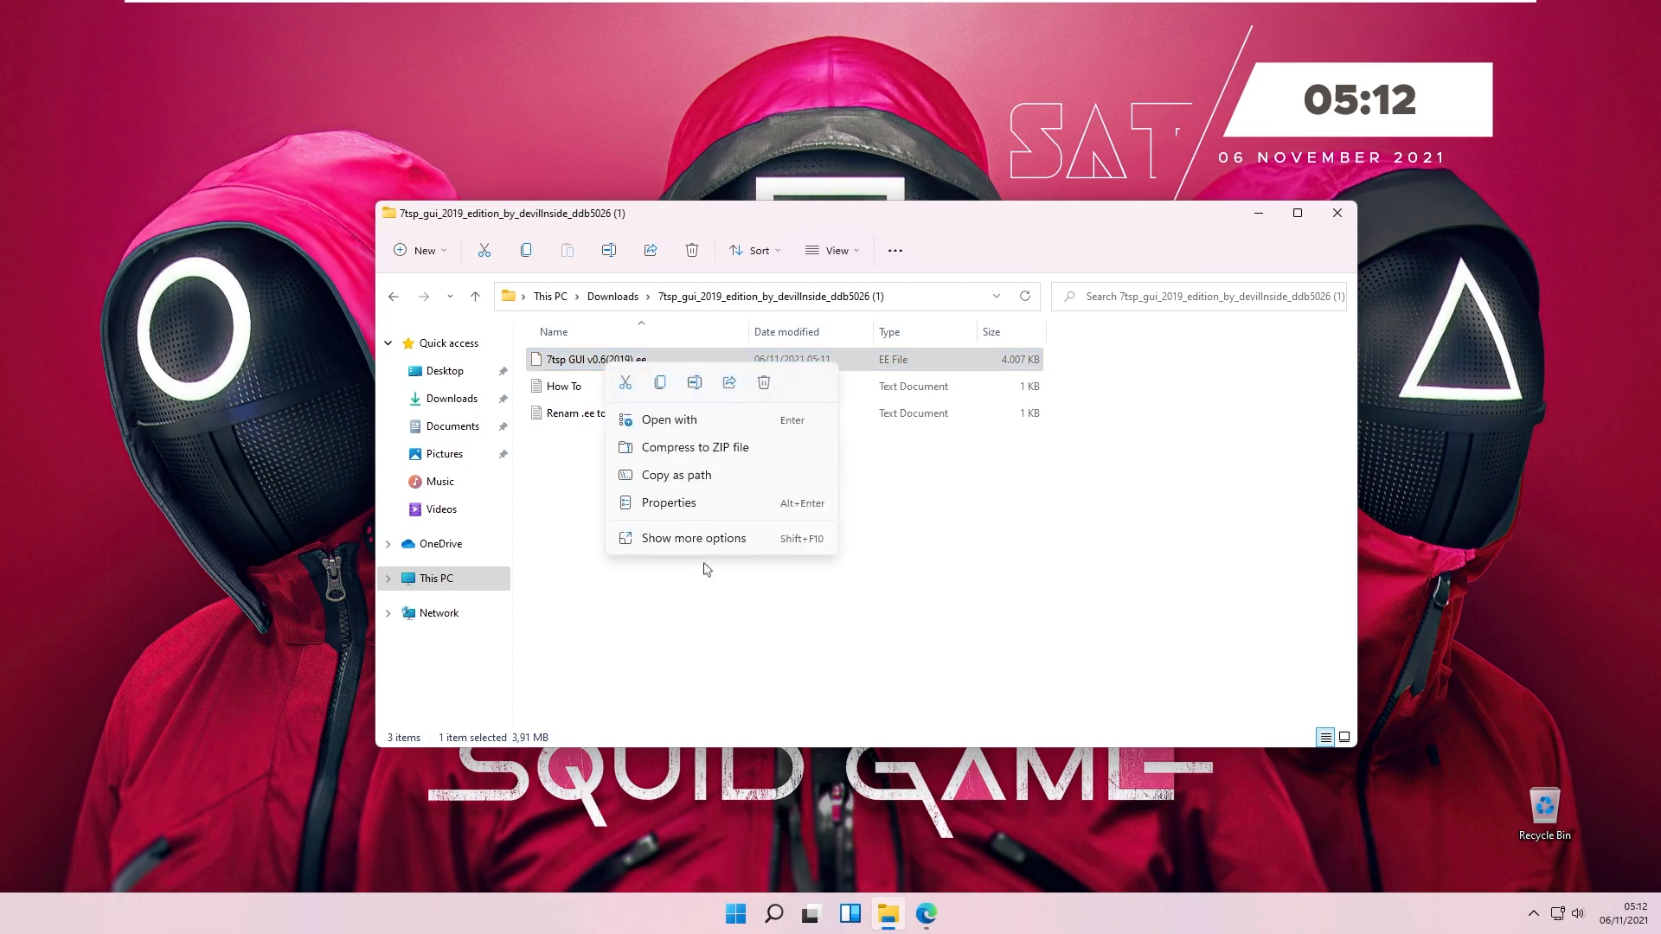
click(692, 538)
click(671, 609)
click(646, 361)
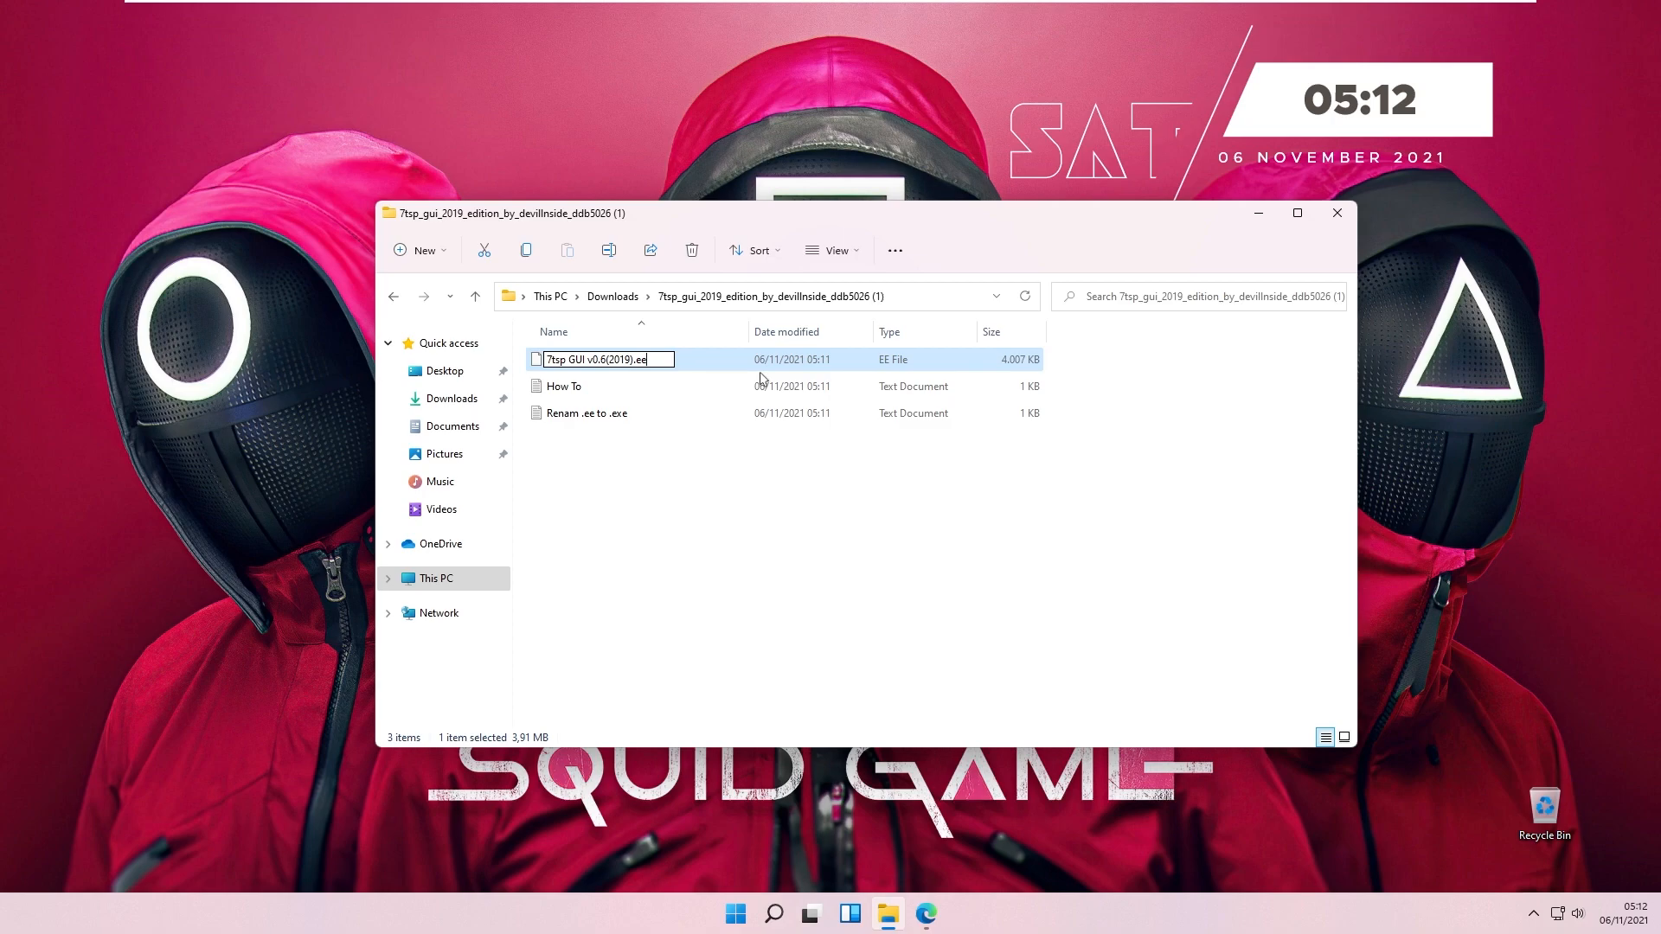
key(Return)
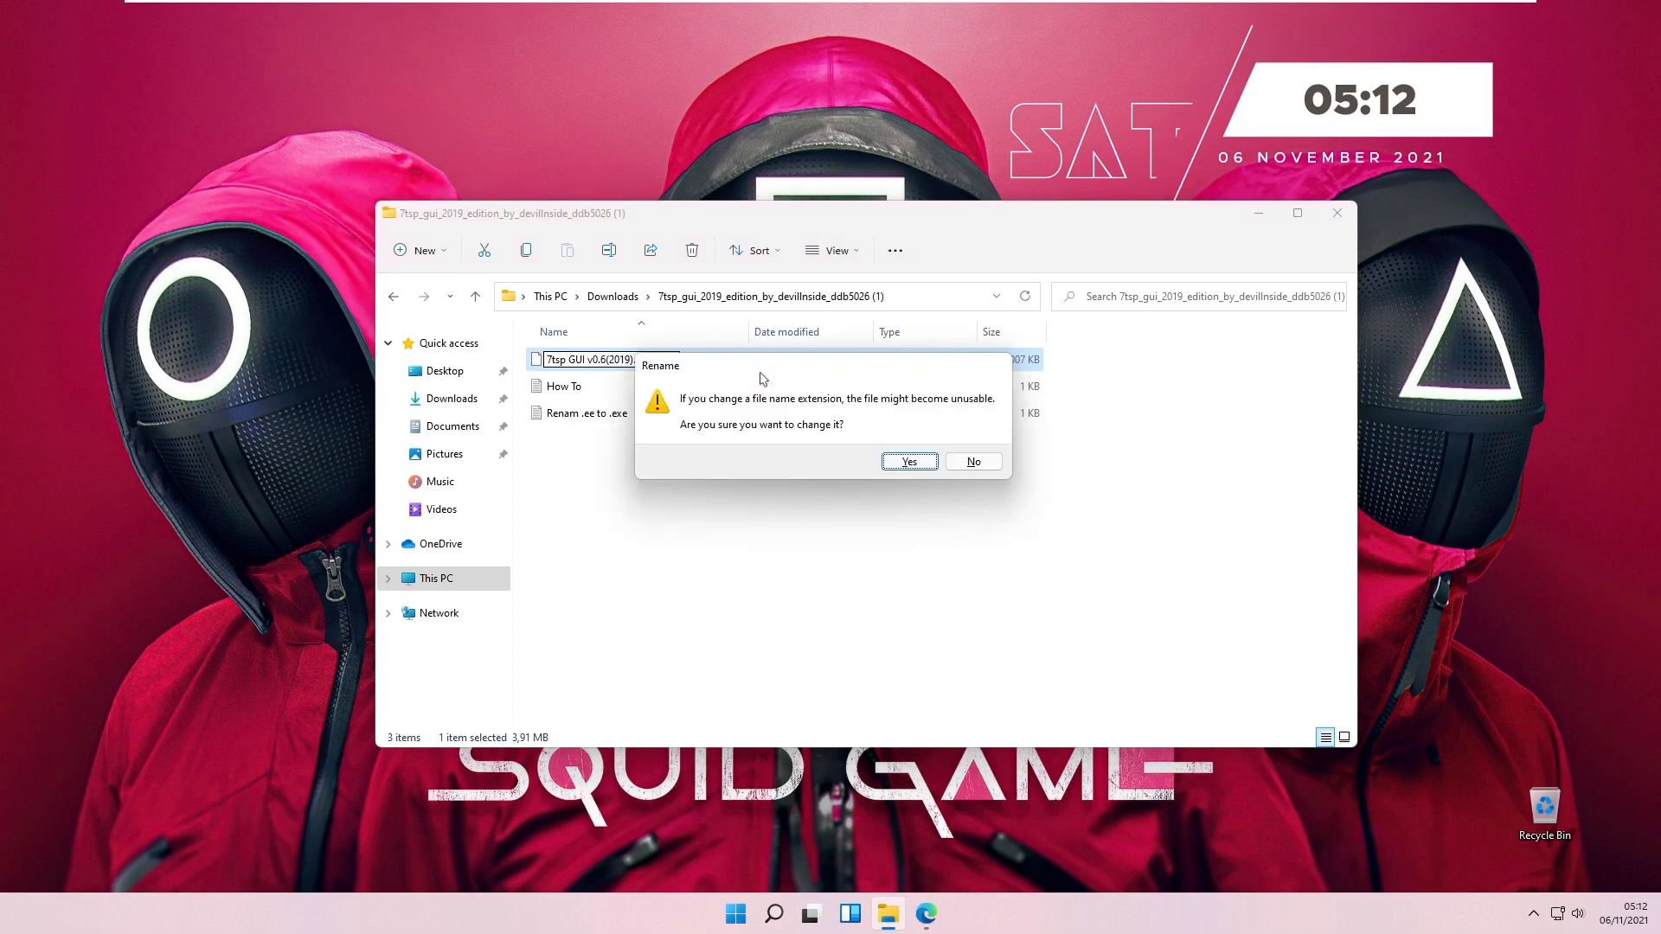
click(909, 461)
- Run 7tsp GUI v0.6(2019) and allow it to make changes to the device
double_click(694, 369)
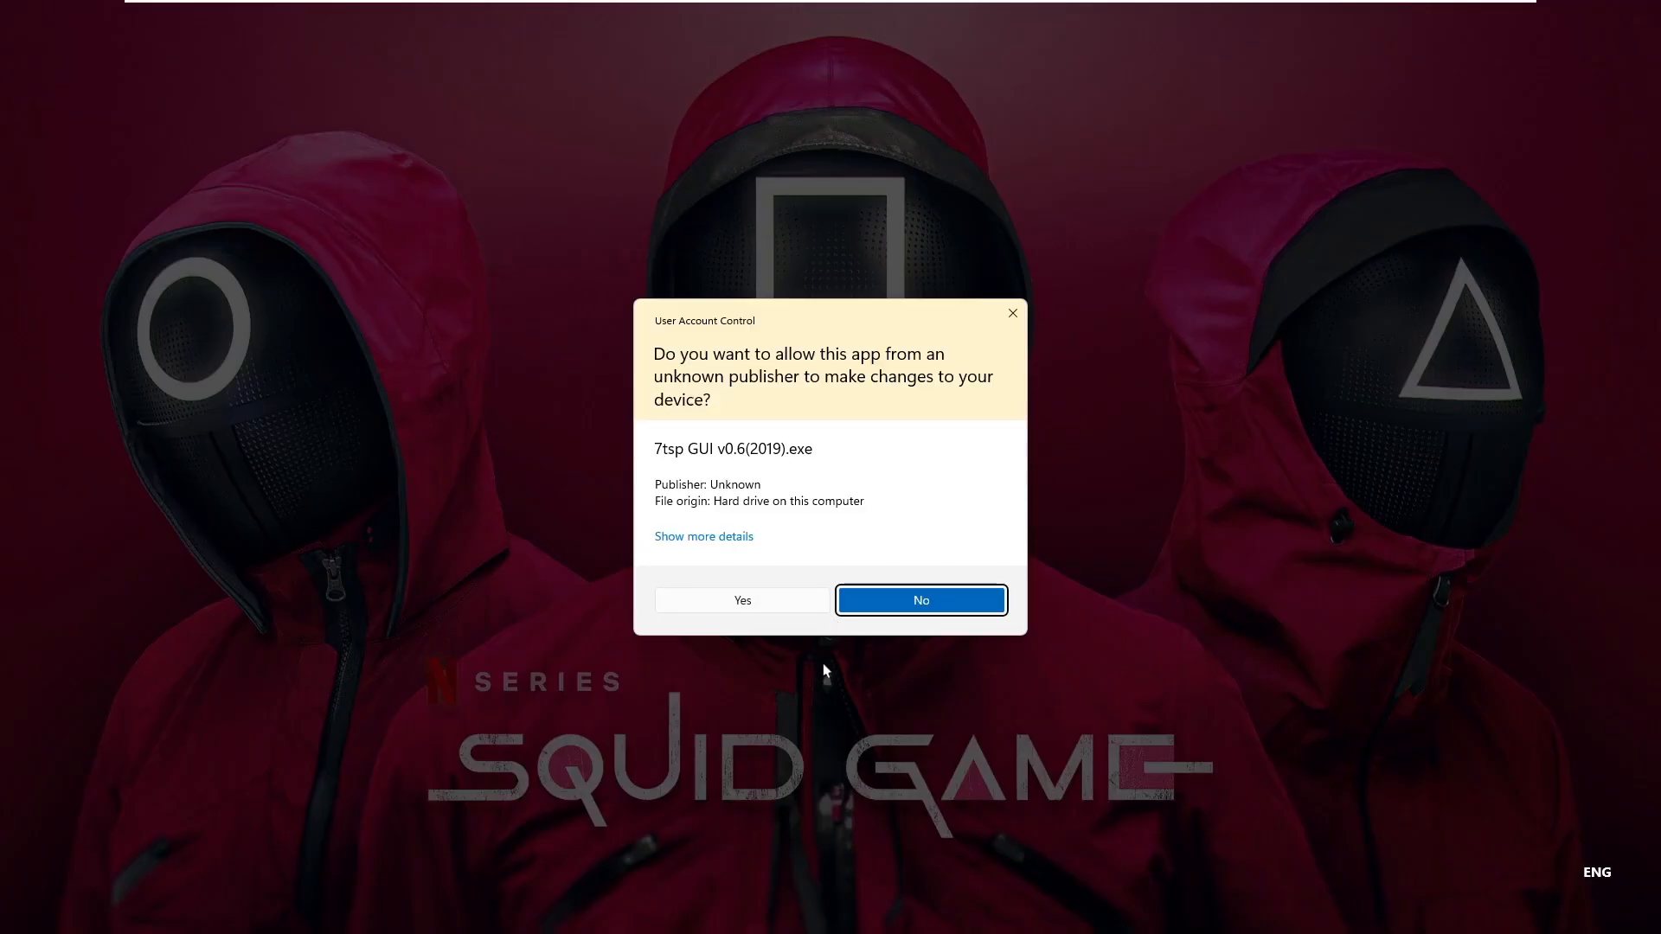
click(787, 606)
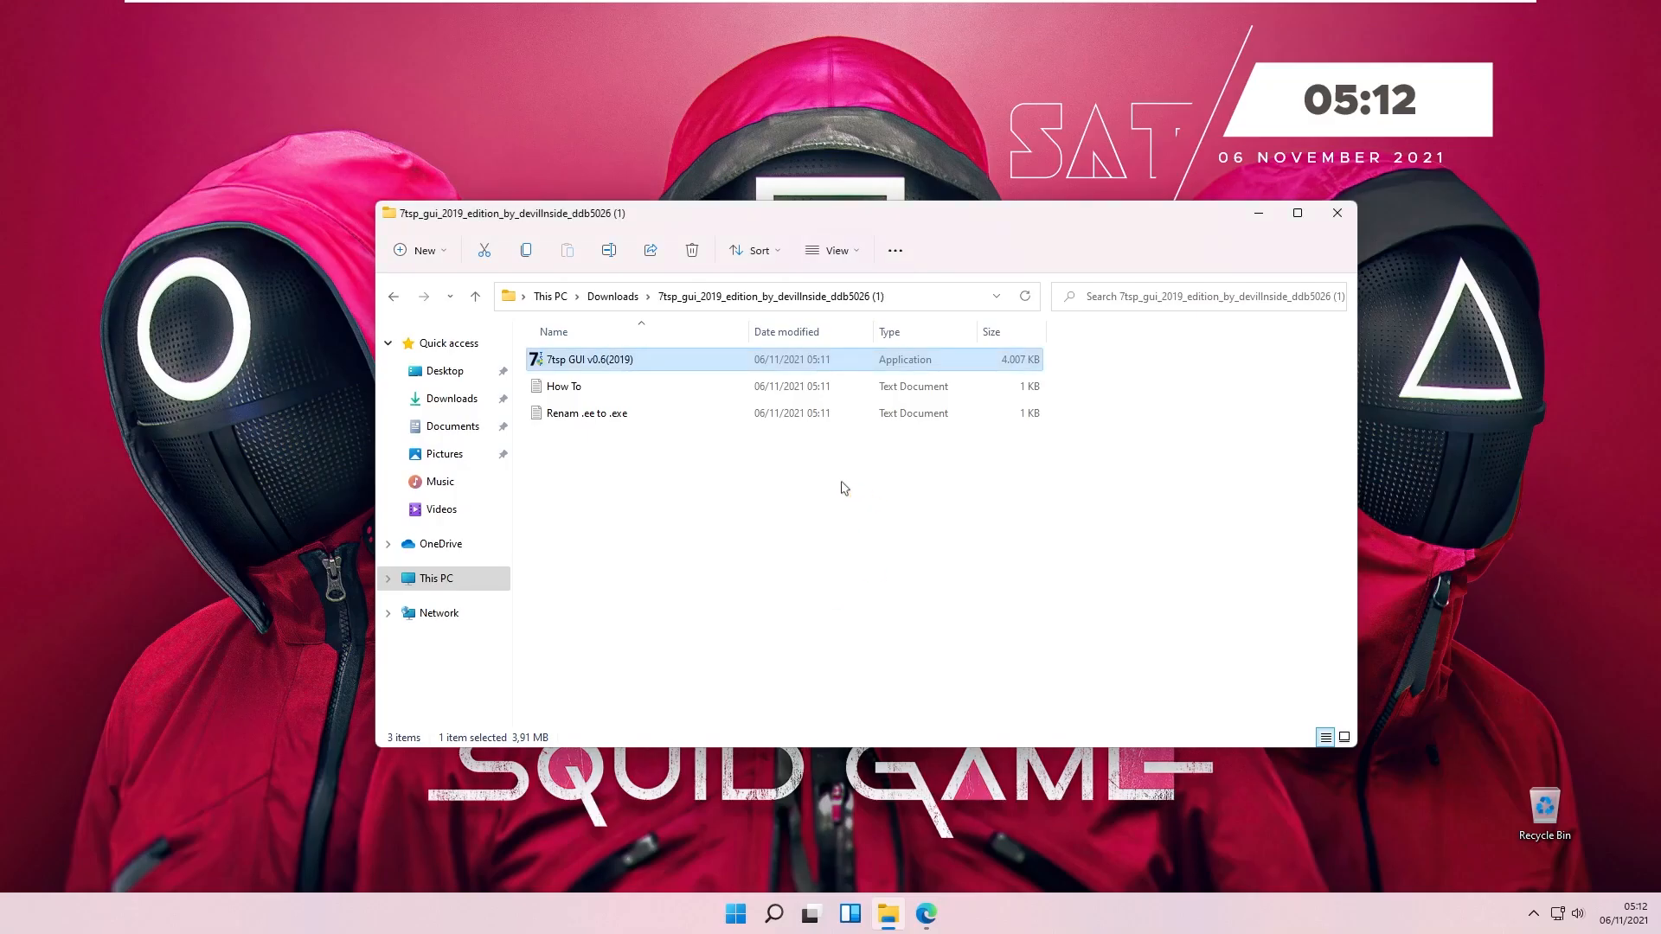
click(829, 521)
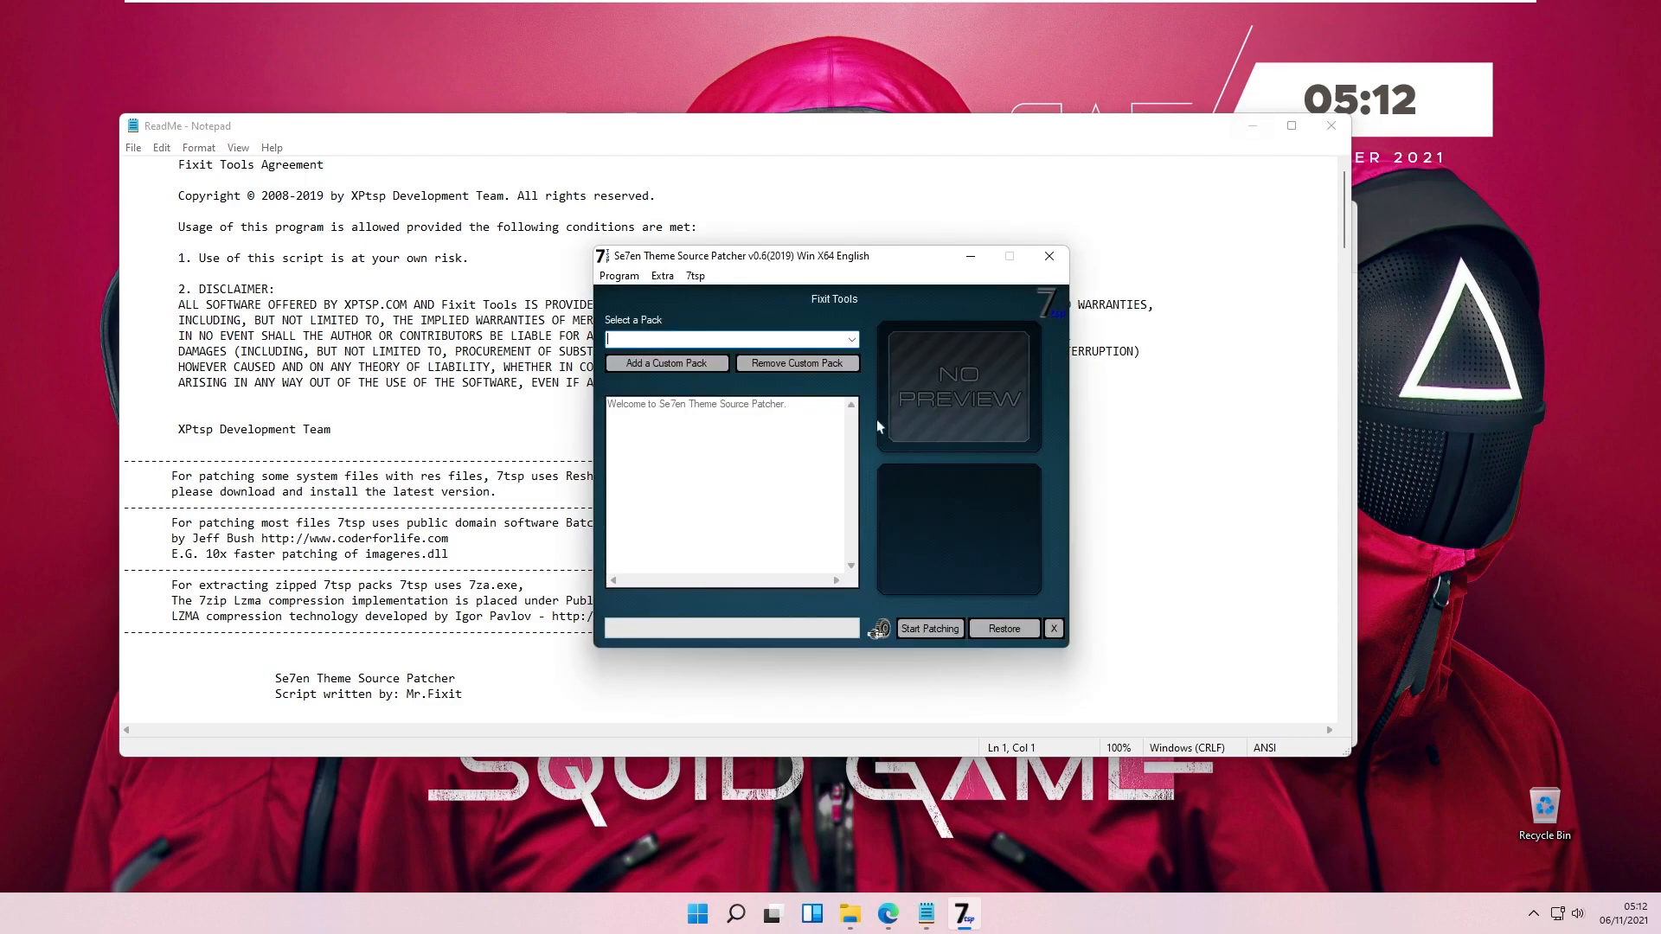
- Add 7TSP NUX.7z from the NUXICONS 7TSP Installer folder in Downloads as a custom pack
click(683, 367)
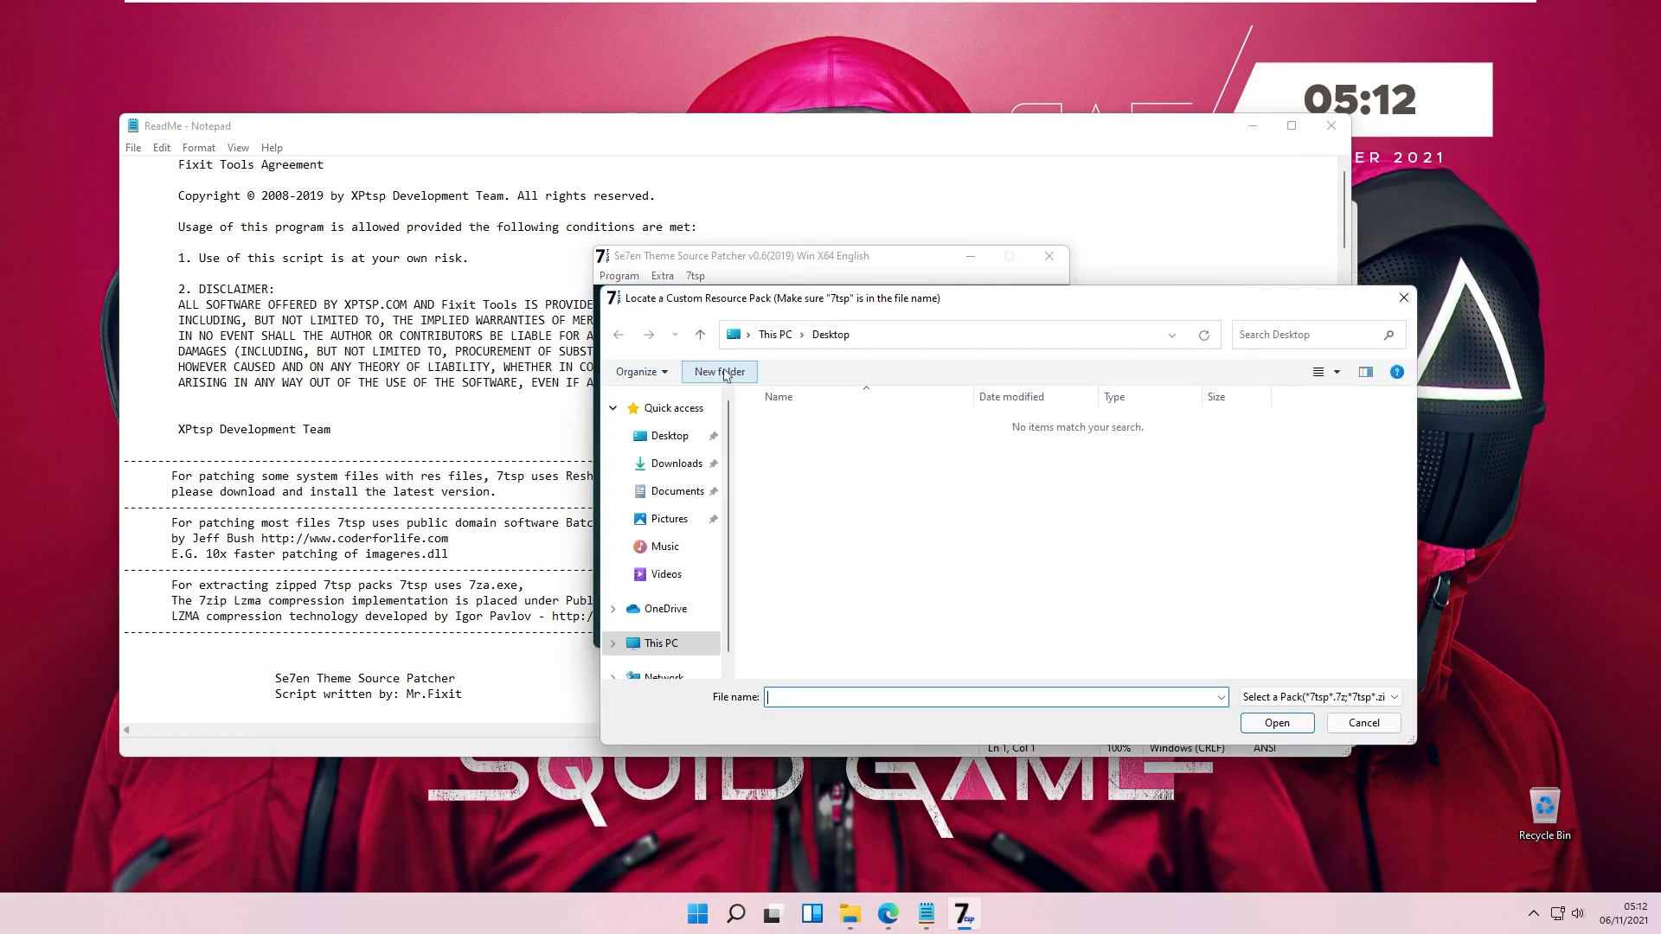
click(676, 464)
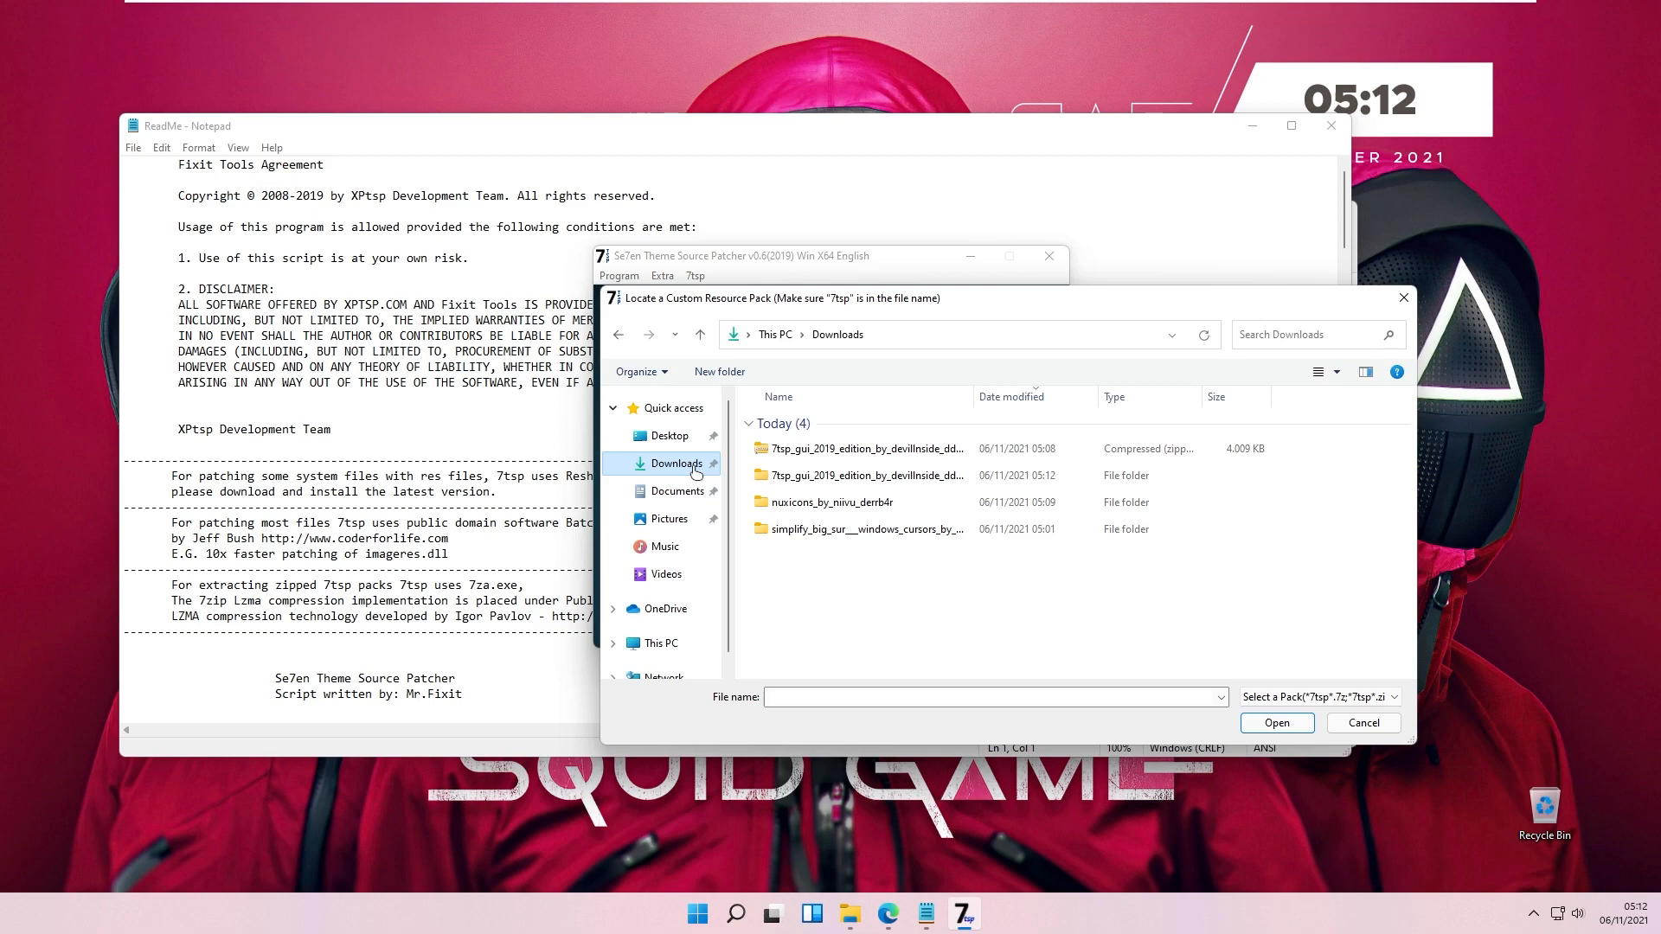
double_click(813, 504)
double_click(826, 428)
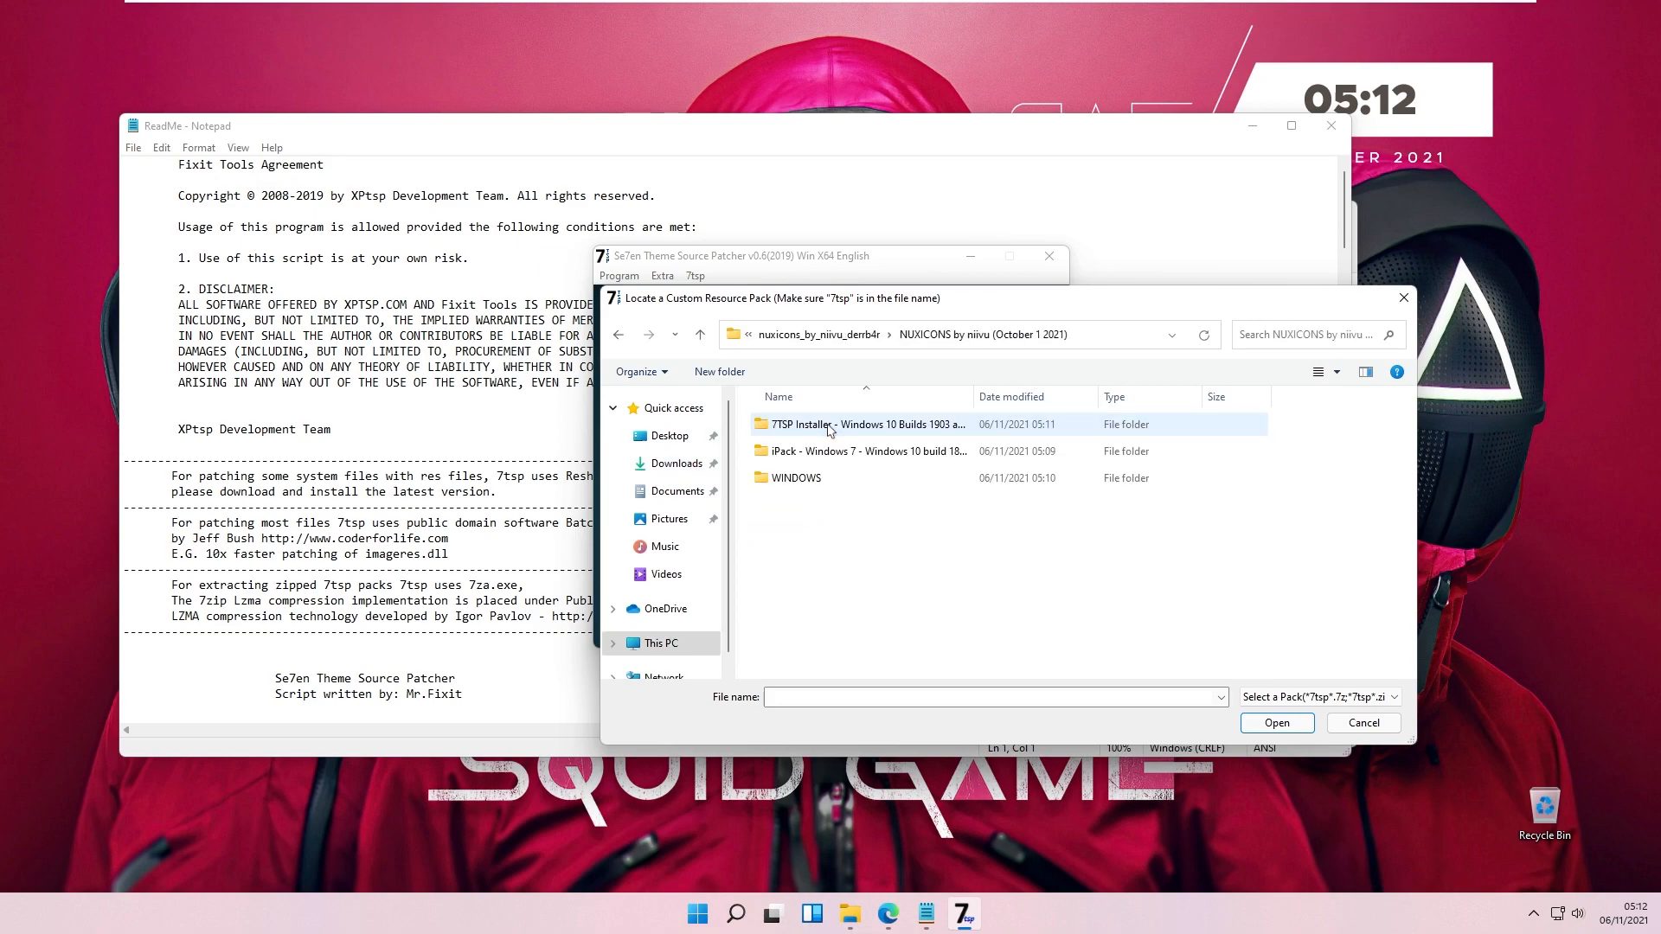
double_click(836, 428)
click(844, 429)
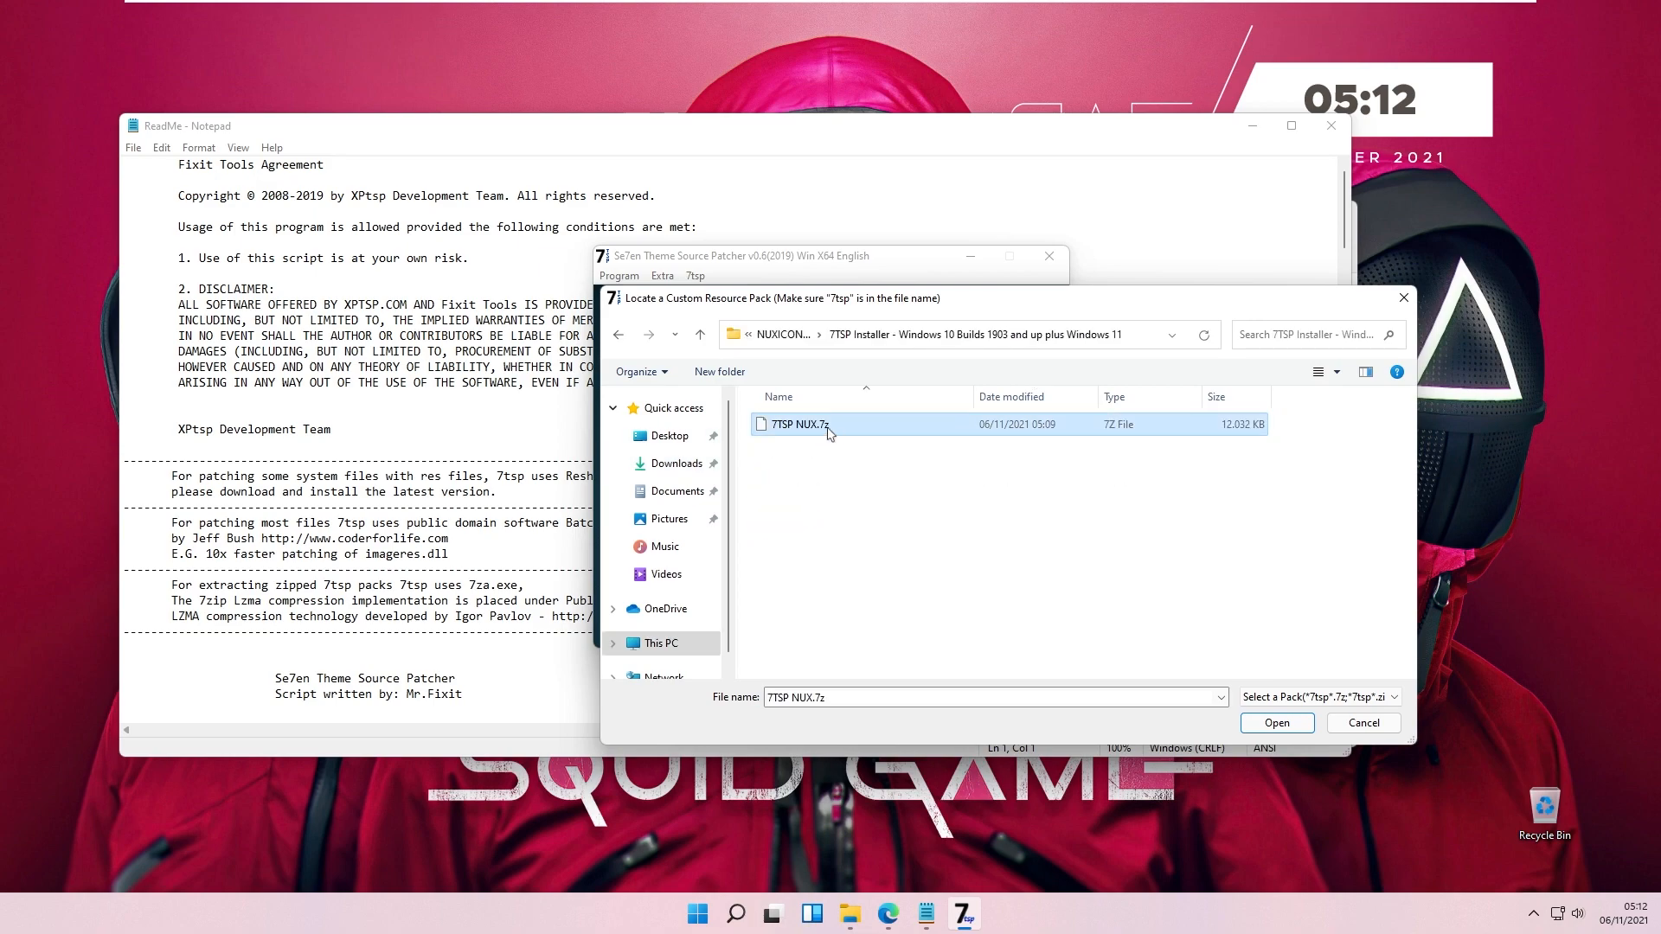
drag(956, 298, 912, 278)
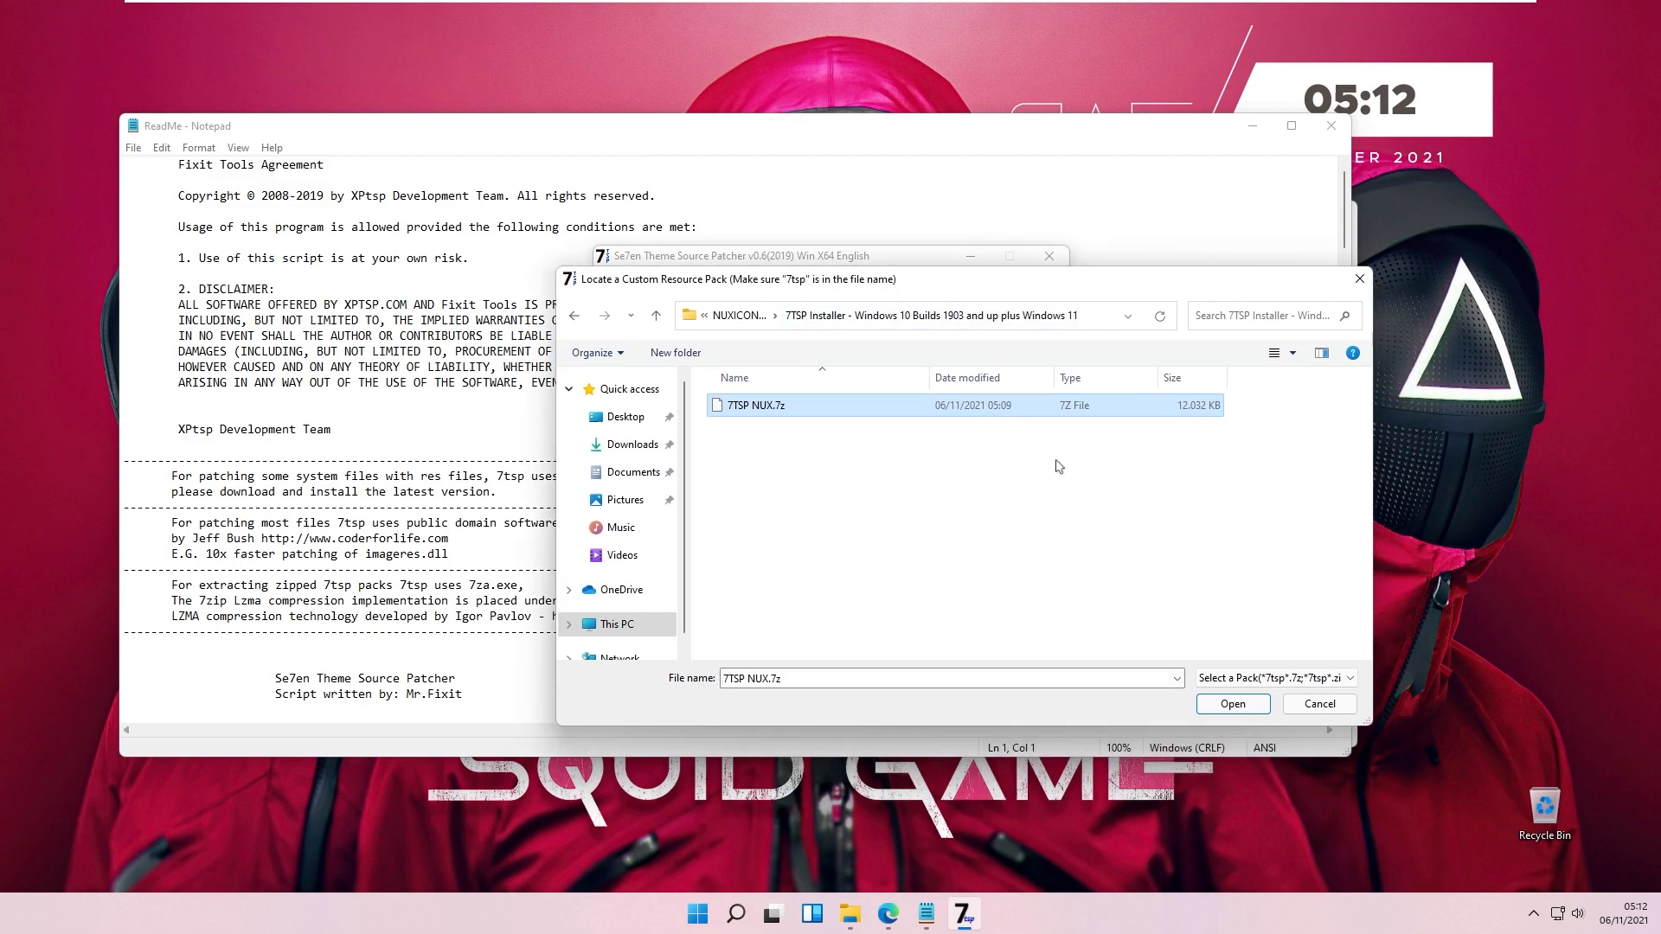
click(1226, 702)
- Patch the system with the 7TSP NUX.7z pack, keeping restore point creation enabled, and reboot Windows
click(928, 628)
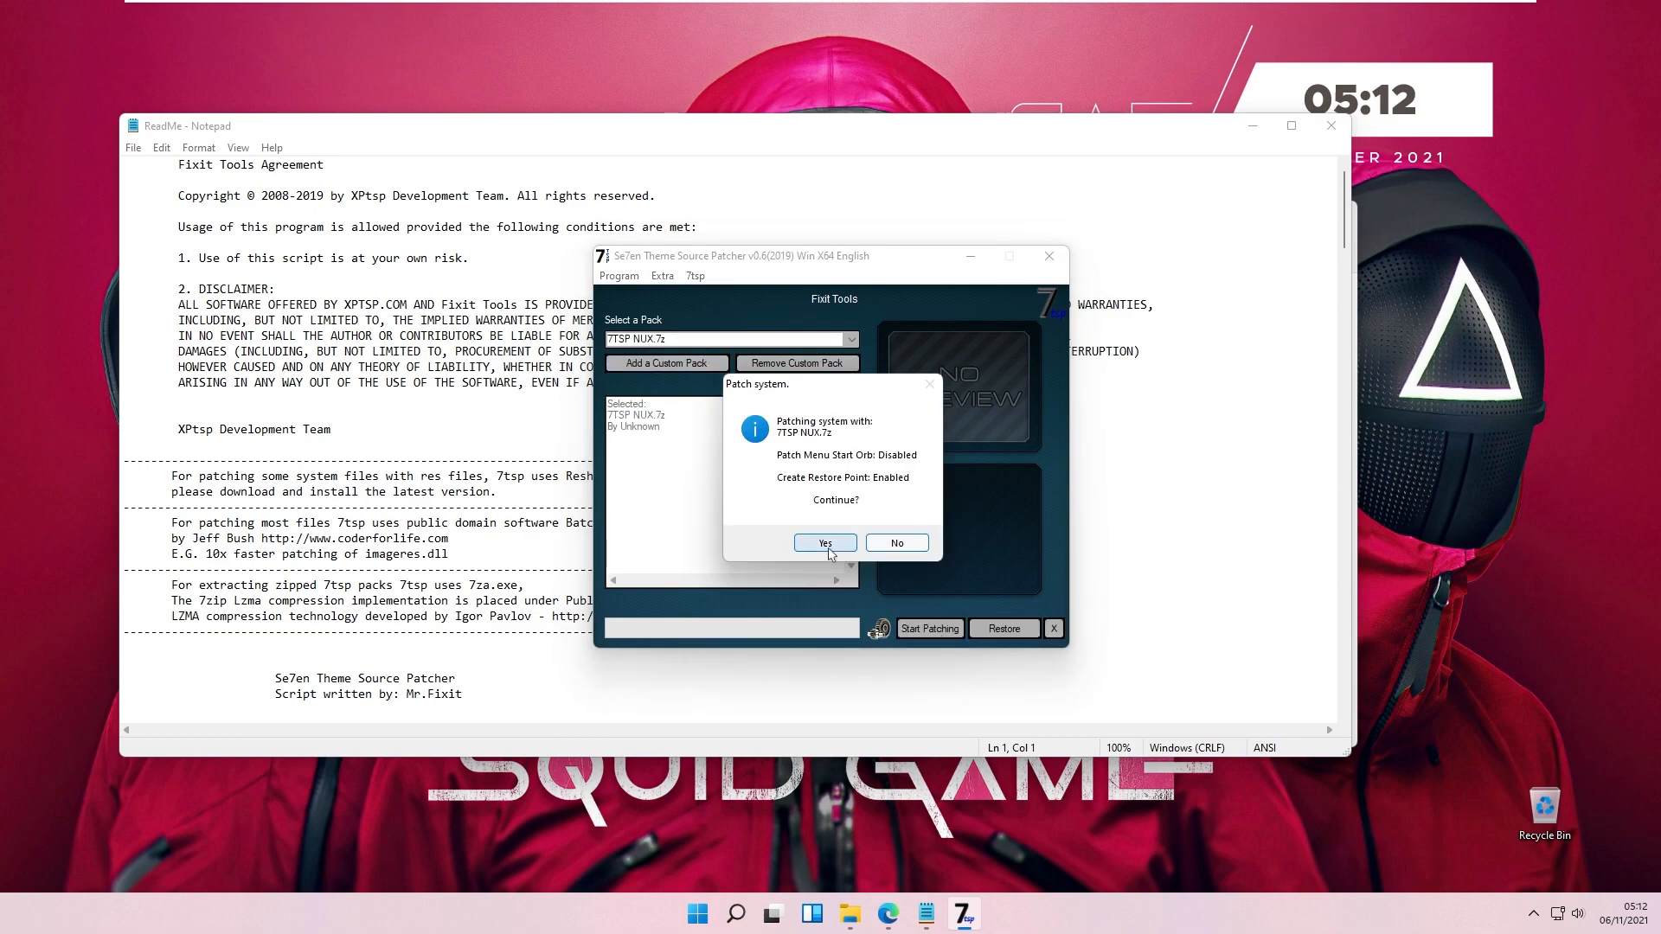
click(825, 543)
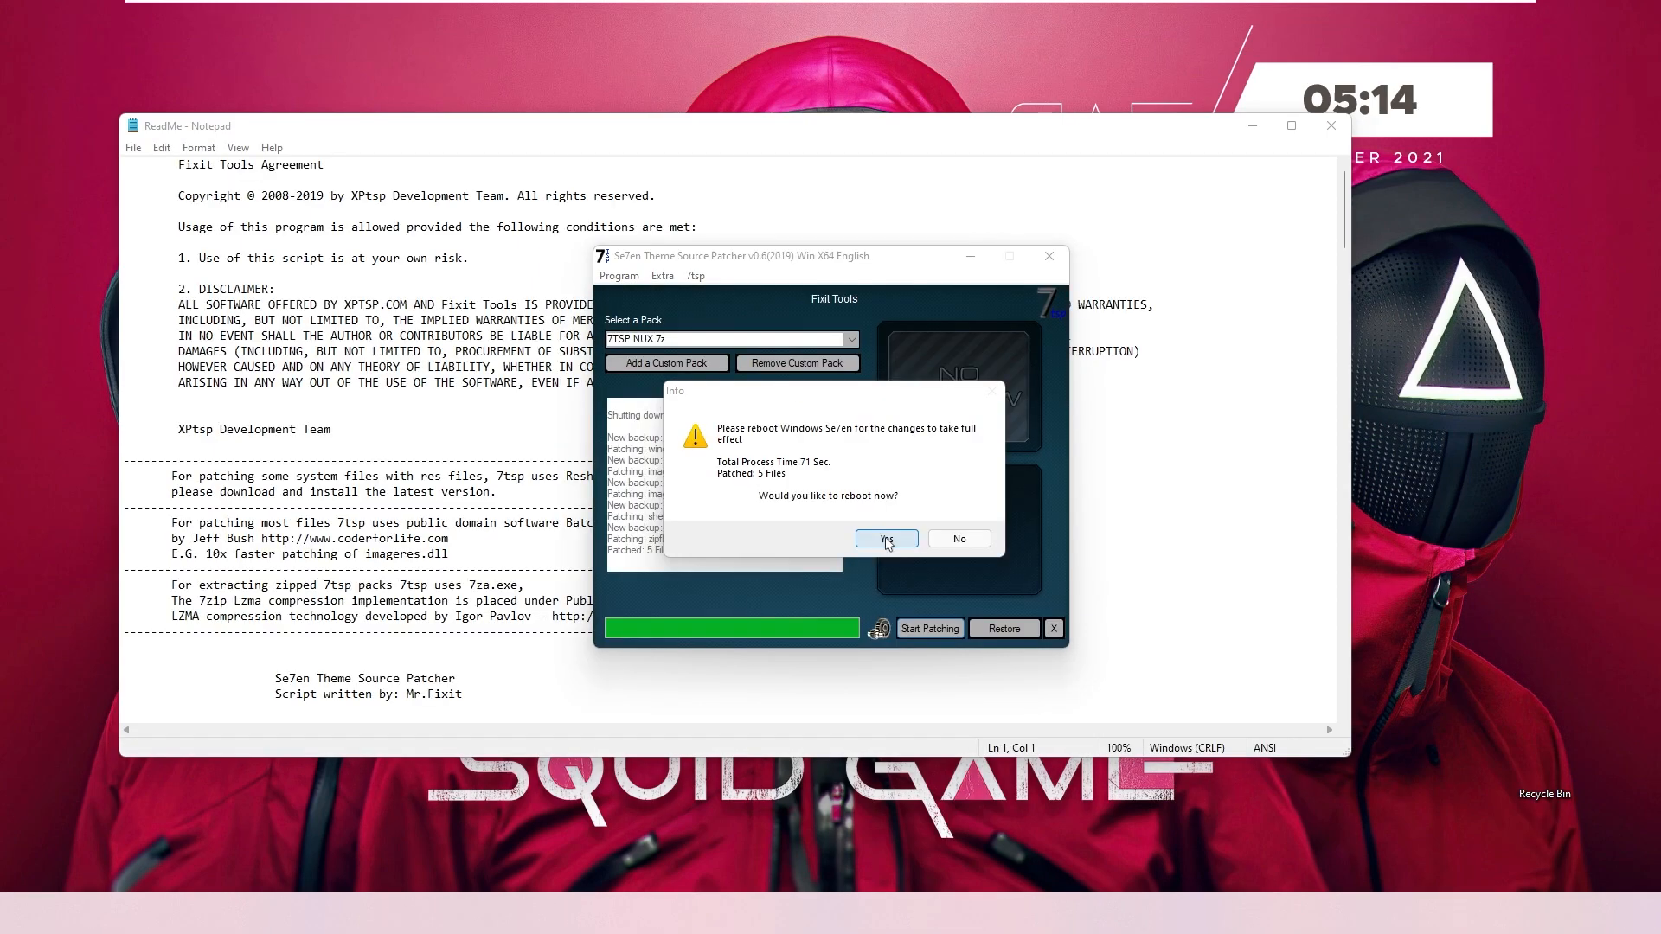
click(887, 540)
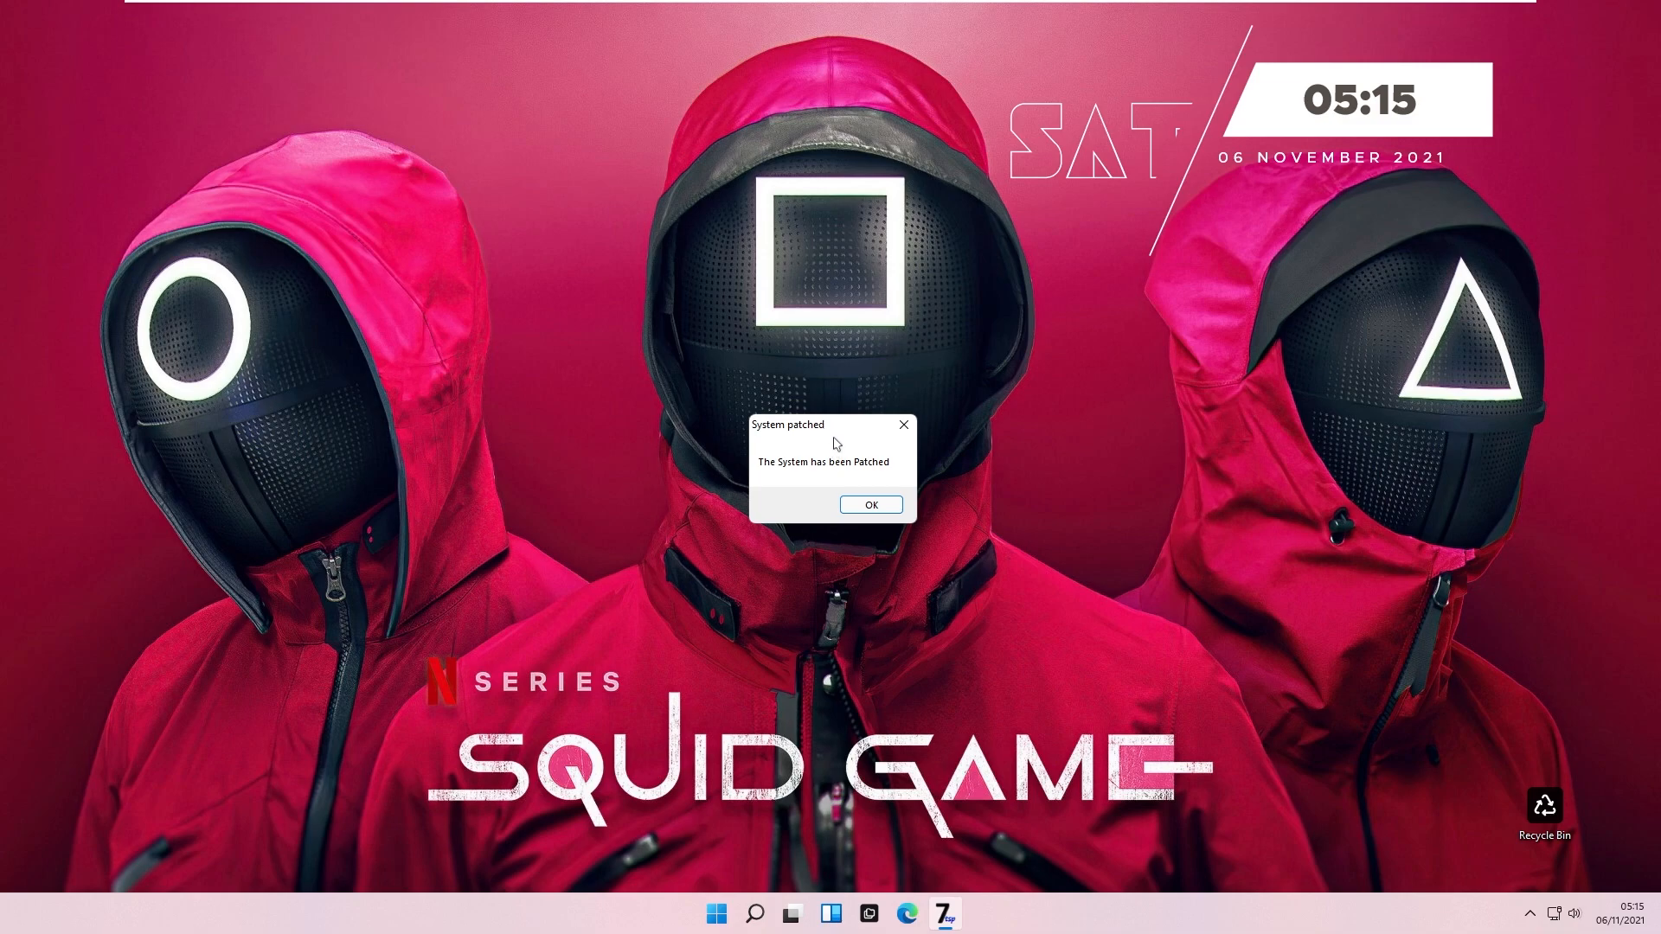
- Dismiss the system patched message and check the new icons in a File Explorer window
click(875, 509)
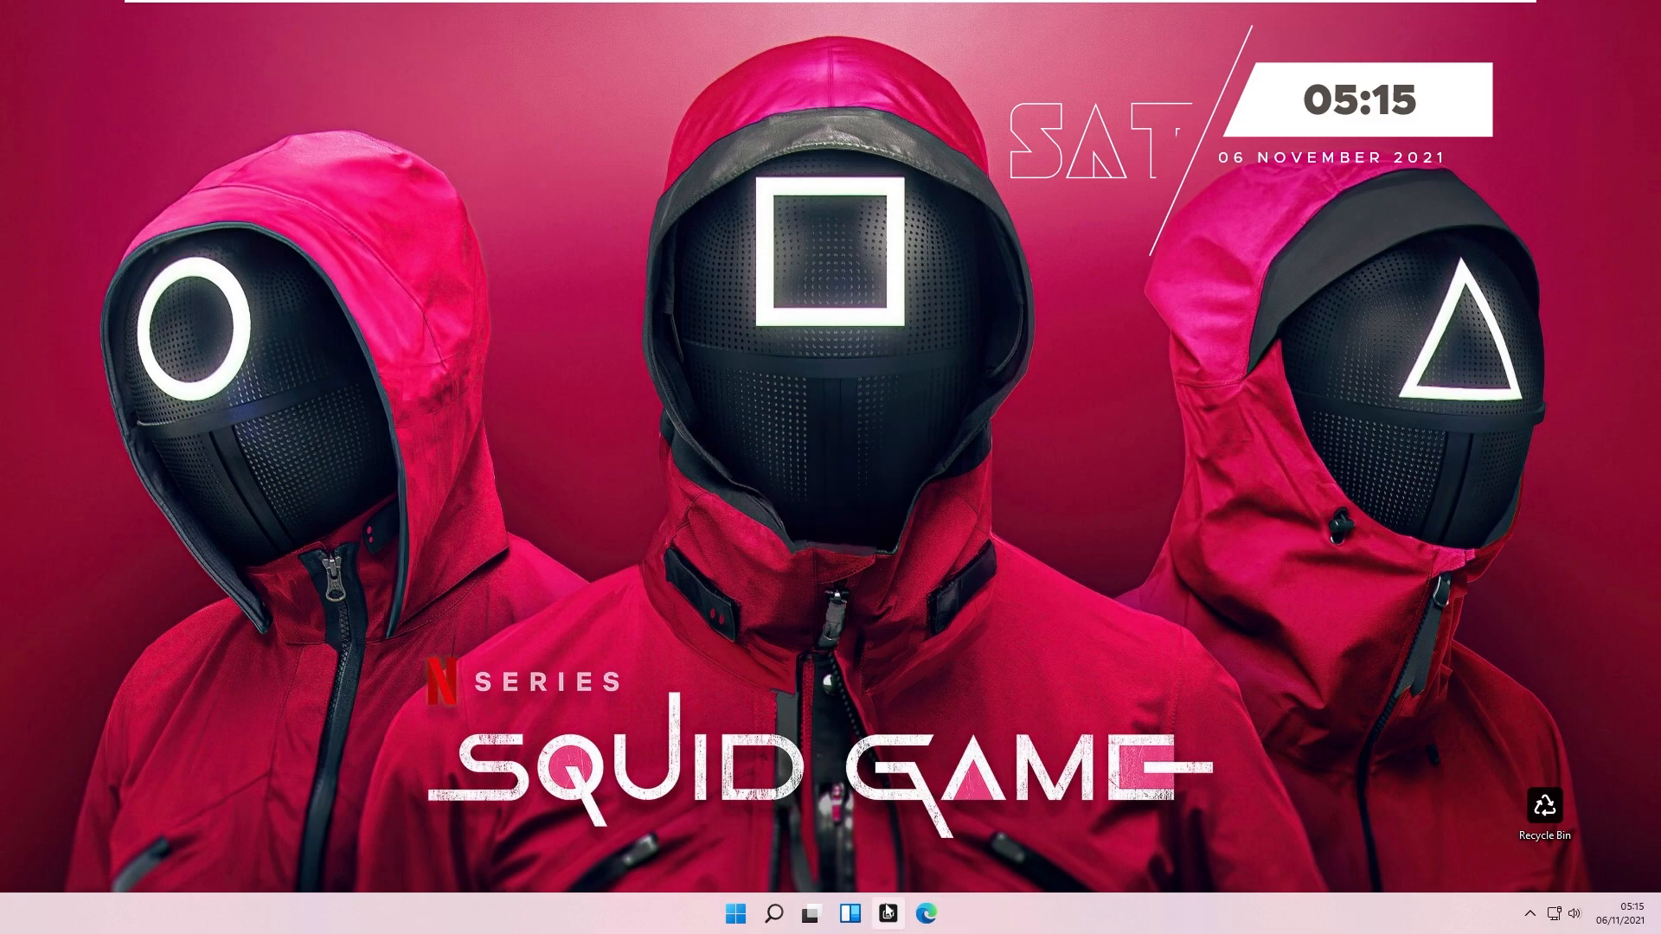
click(889, 913)
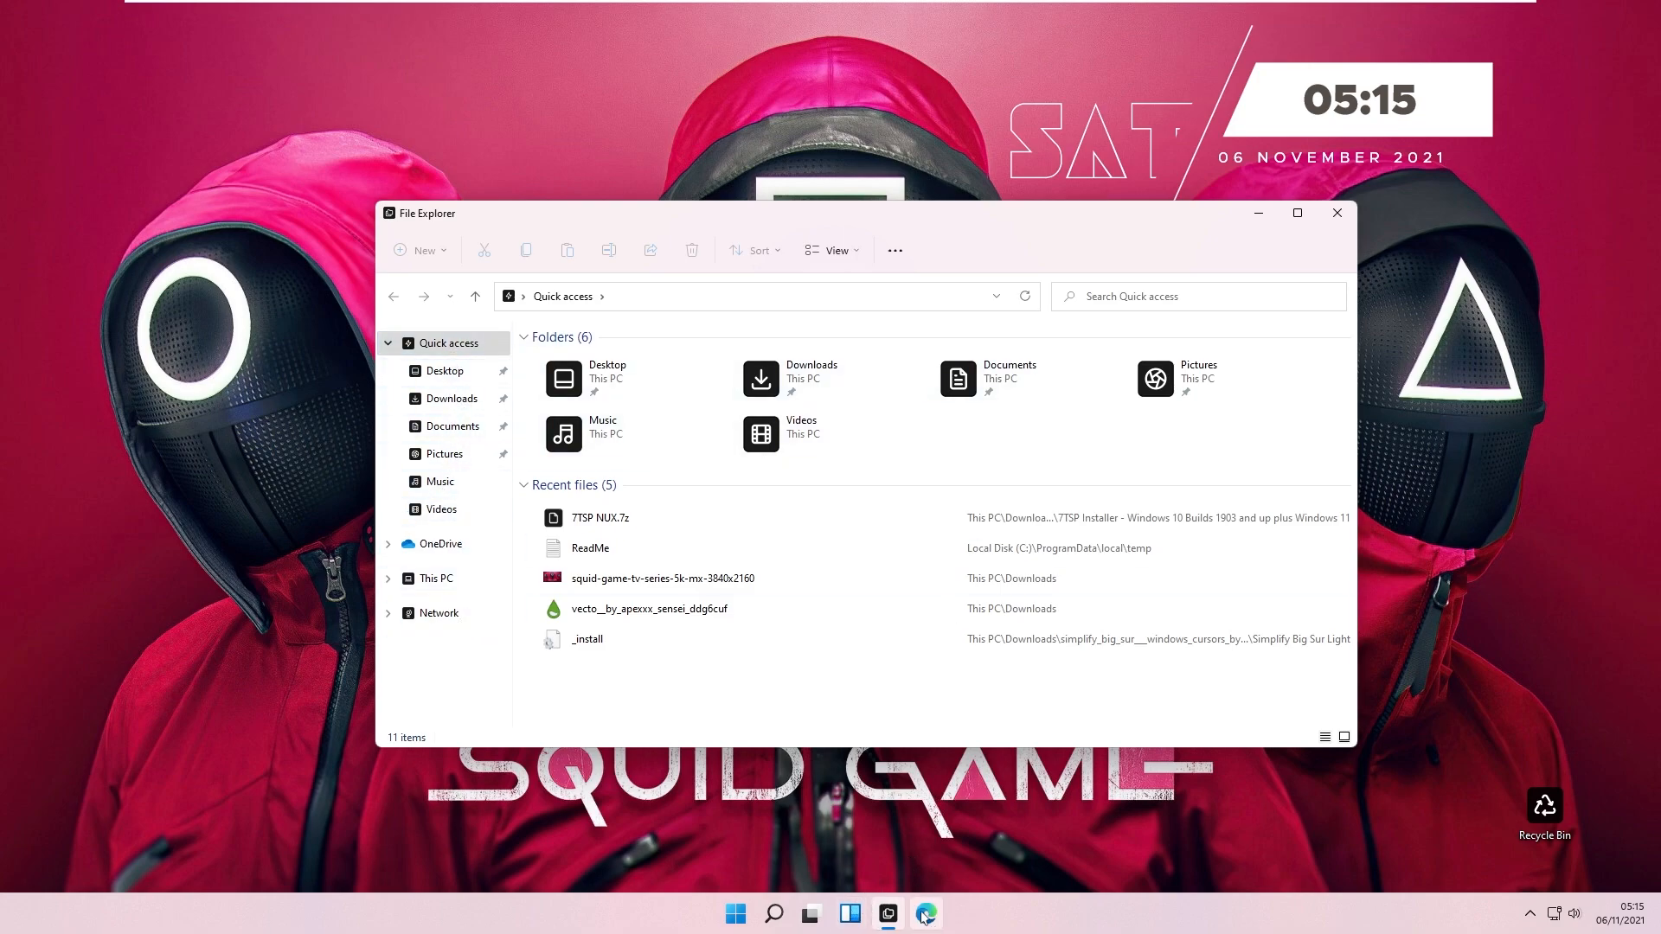
click(1337, 213)
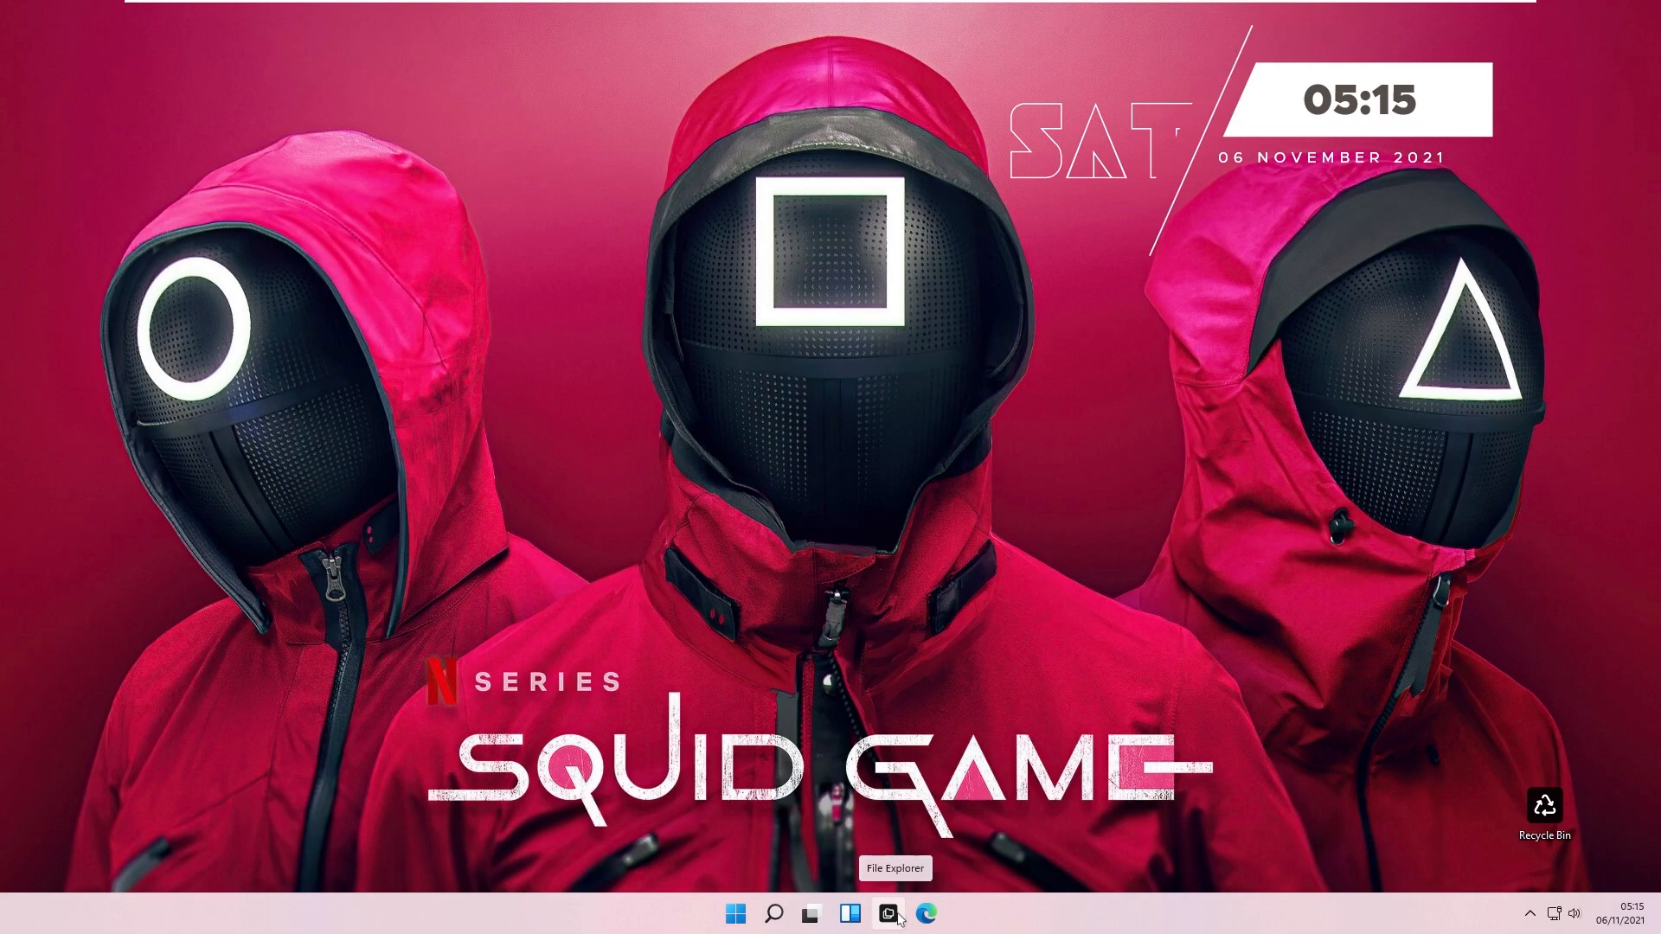
- Open the file location of the Edge shortcut pinned in Start and unpin Edge from the taskbar
click(736, 916)
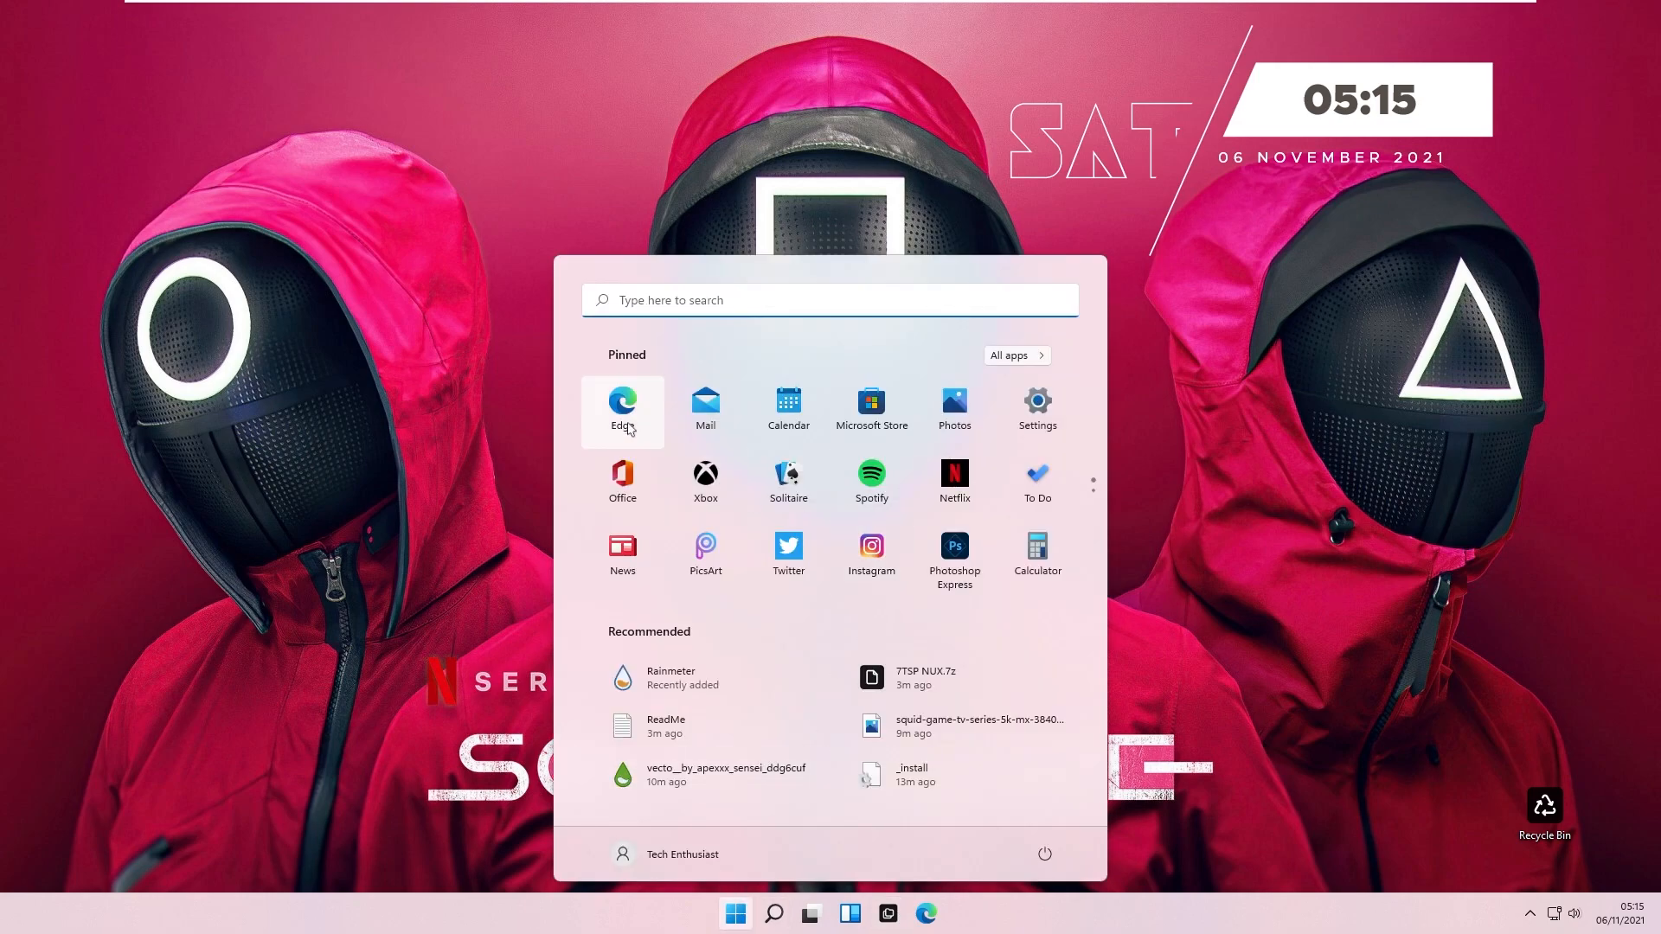
right_click(629, 417)
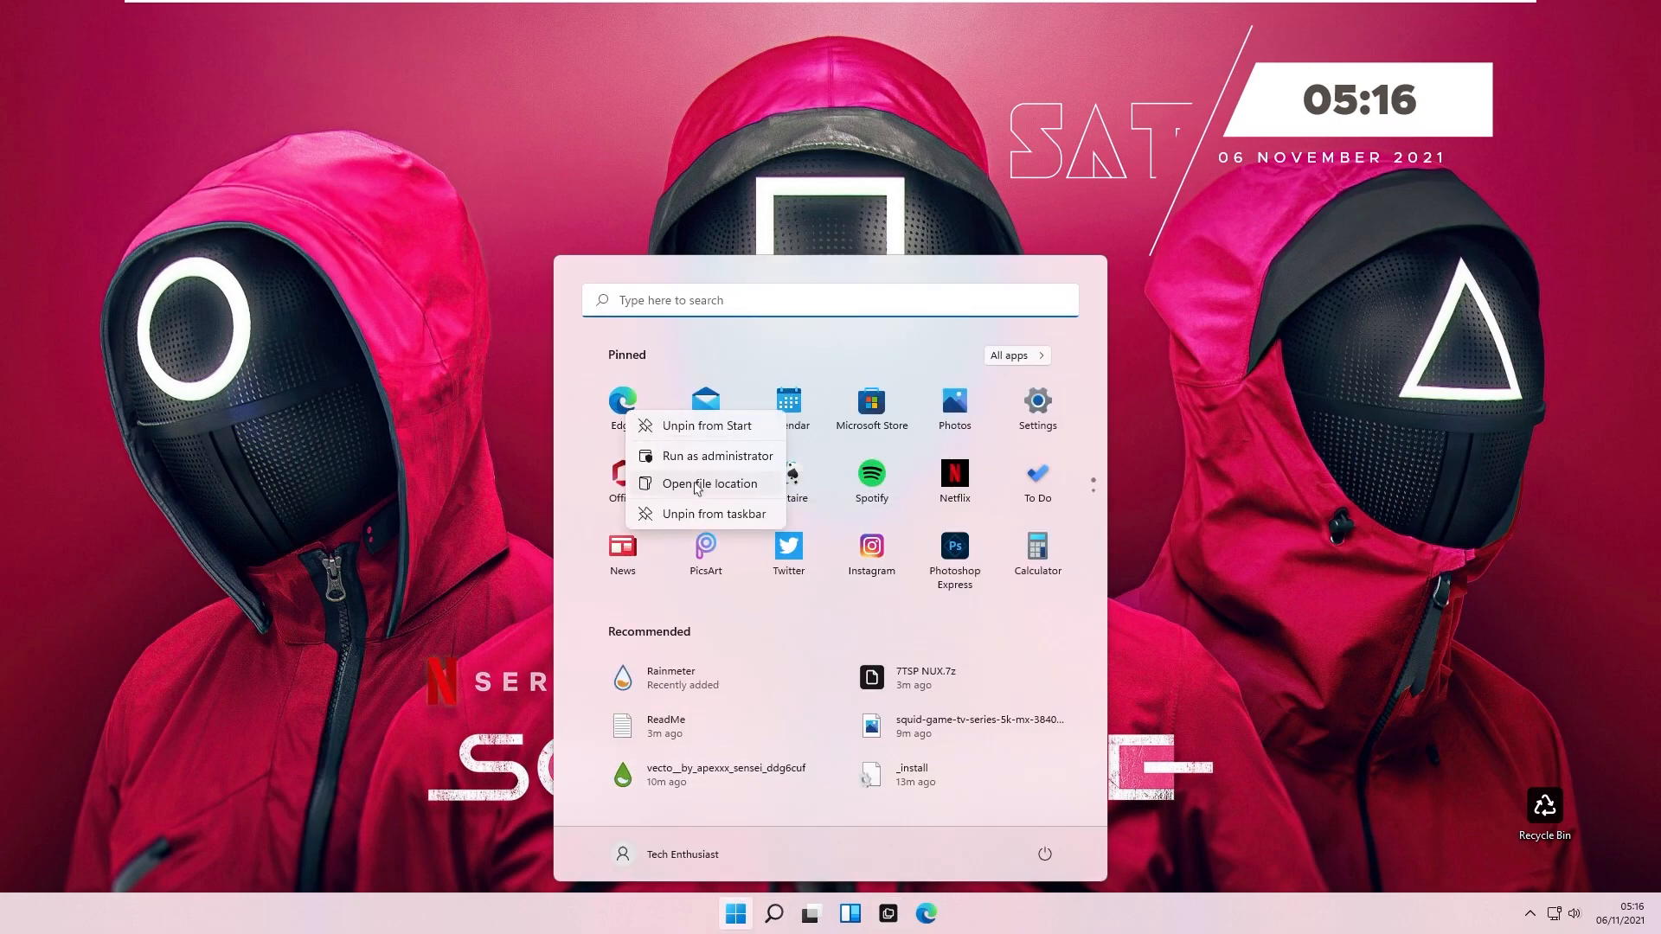
click(700, 486)
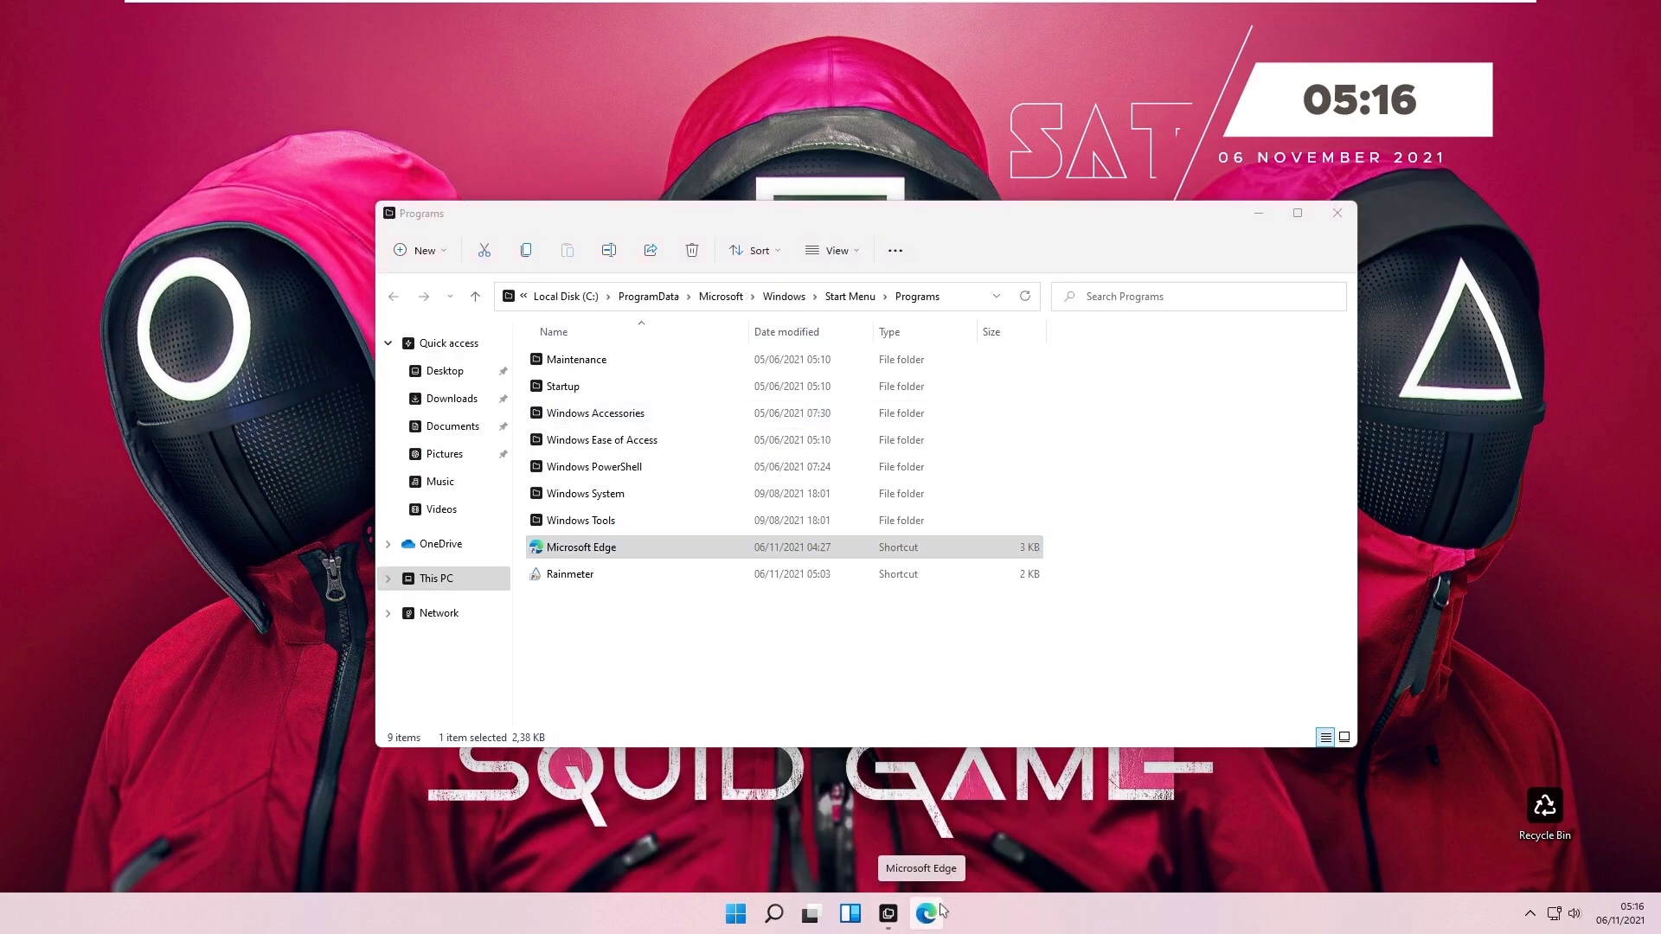
right_click(941, 914)
click(887, 866)
- Open the Microsoft Edge shortcut's properties and start browsing for a replacement icon file
click(625, 554)
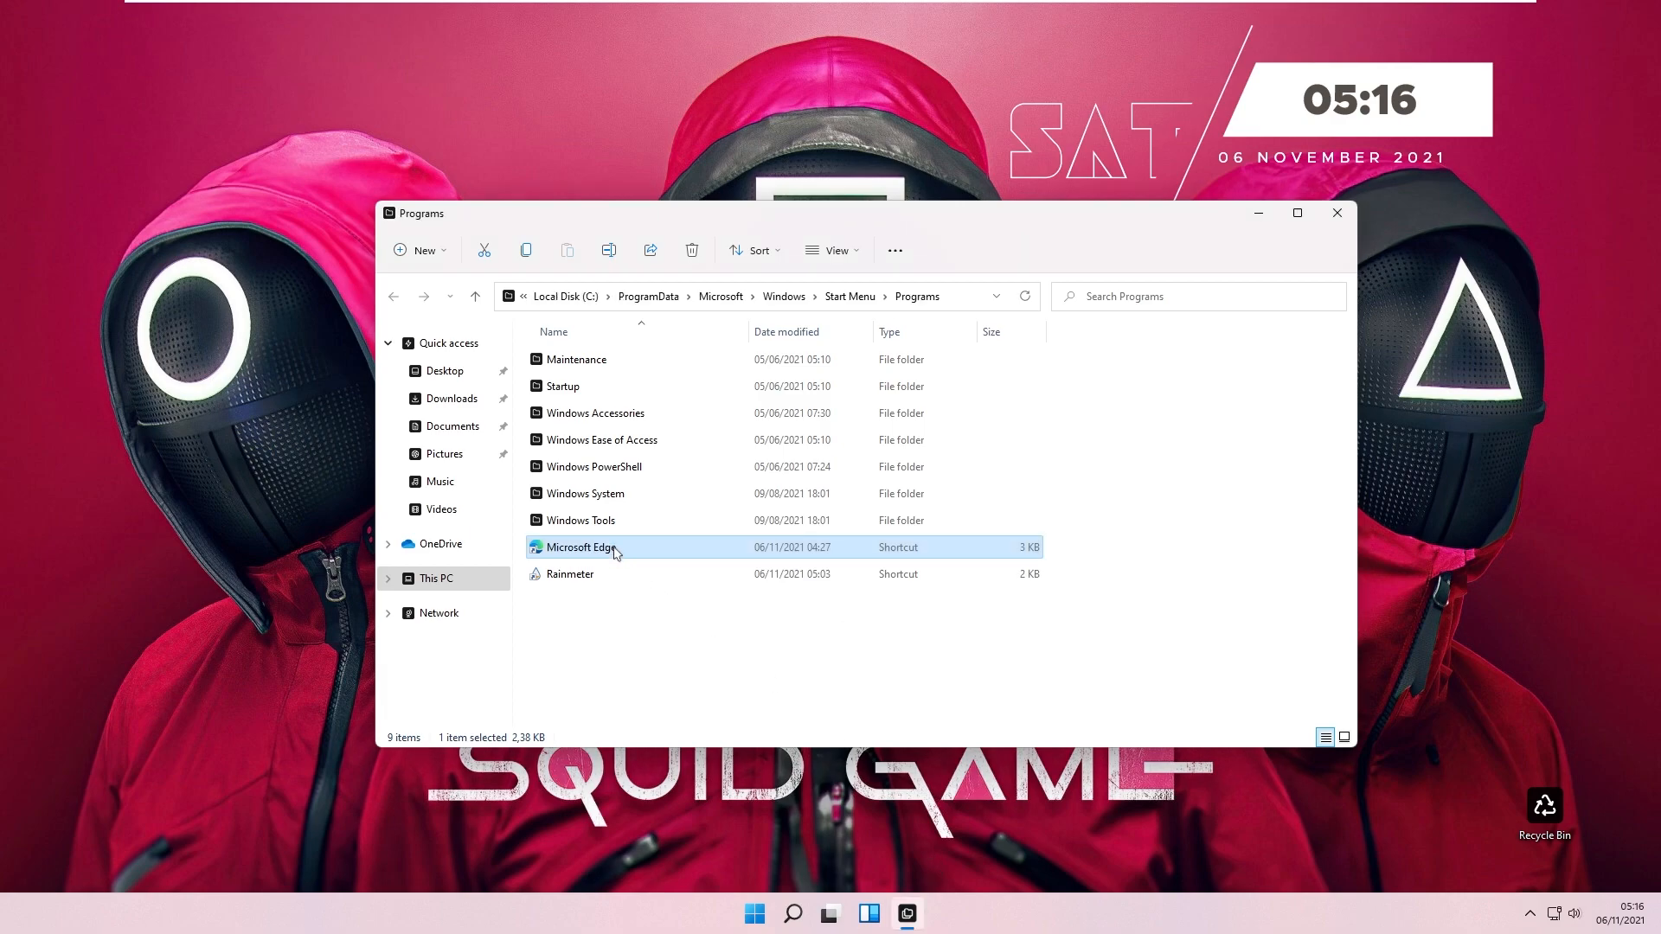
right_click(616, 552)
click(699, 810)
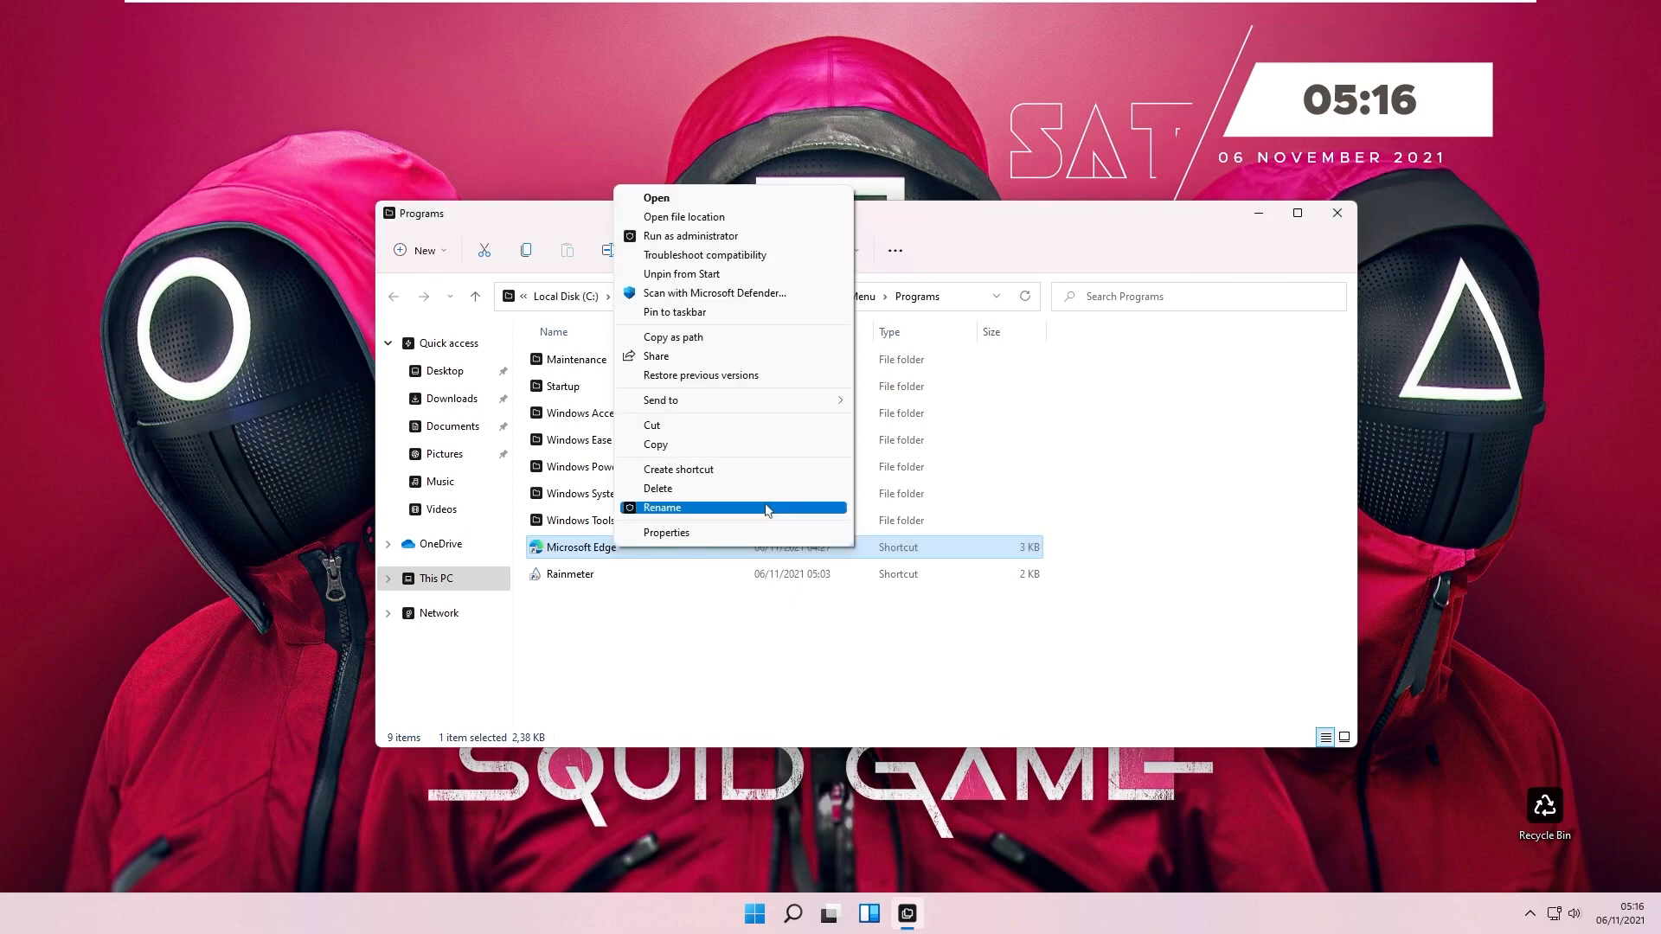
click(735, 533)
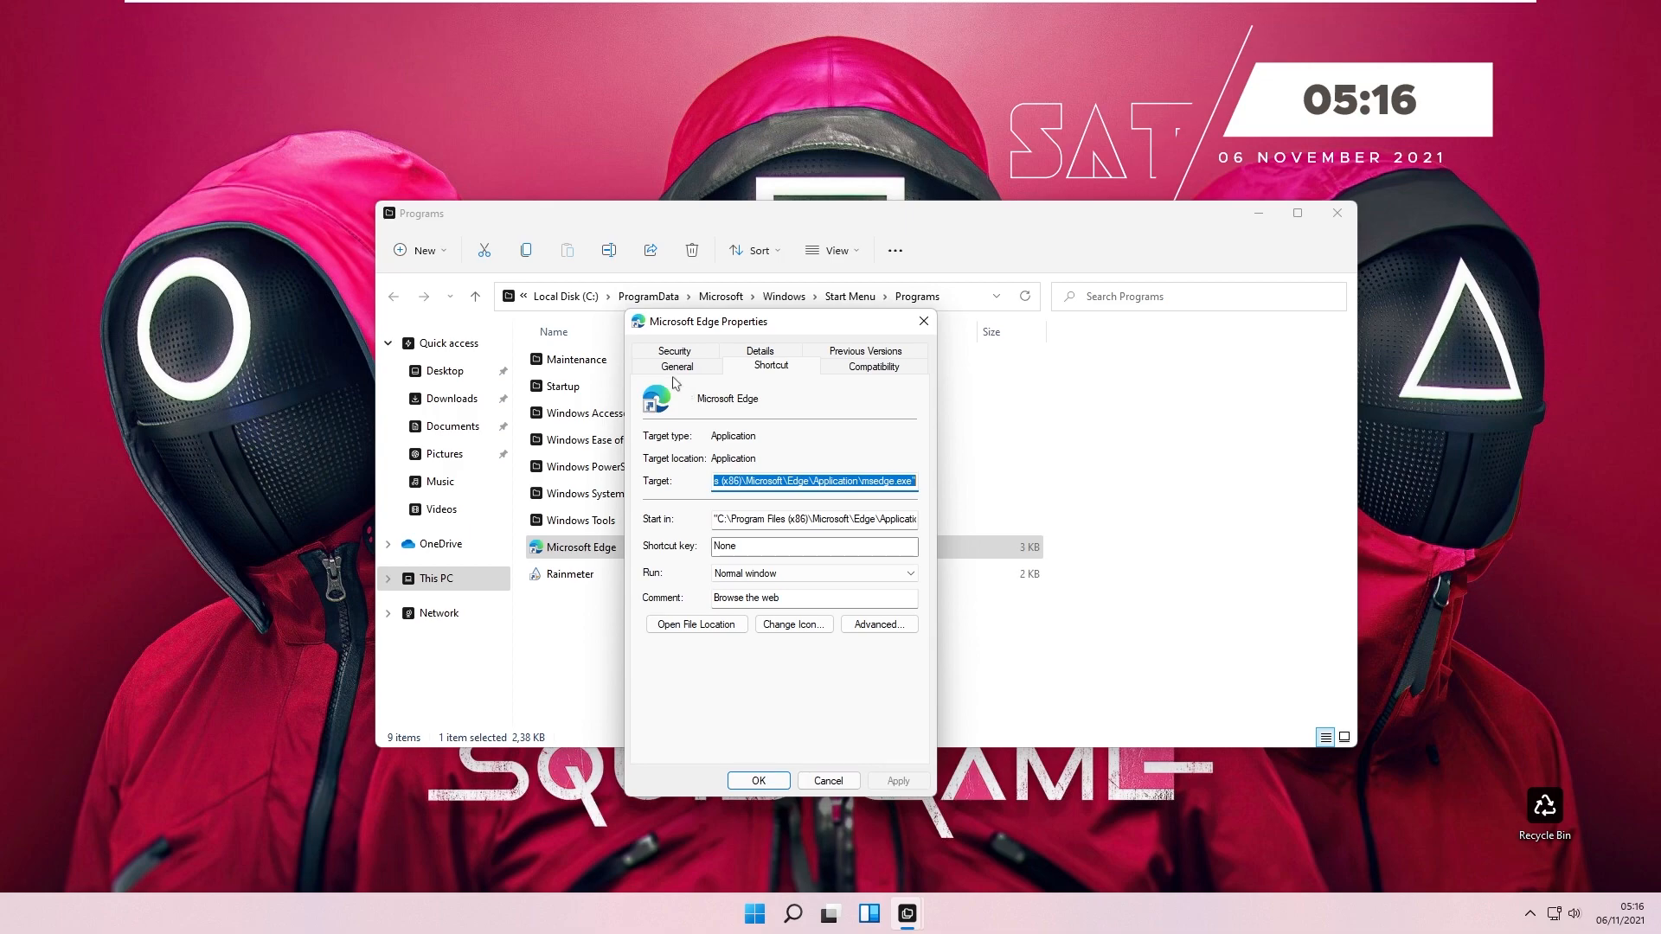
click(799, 634)
click(890, 453)
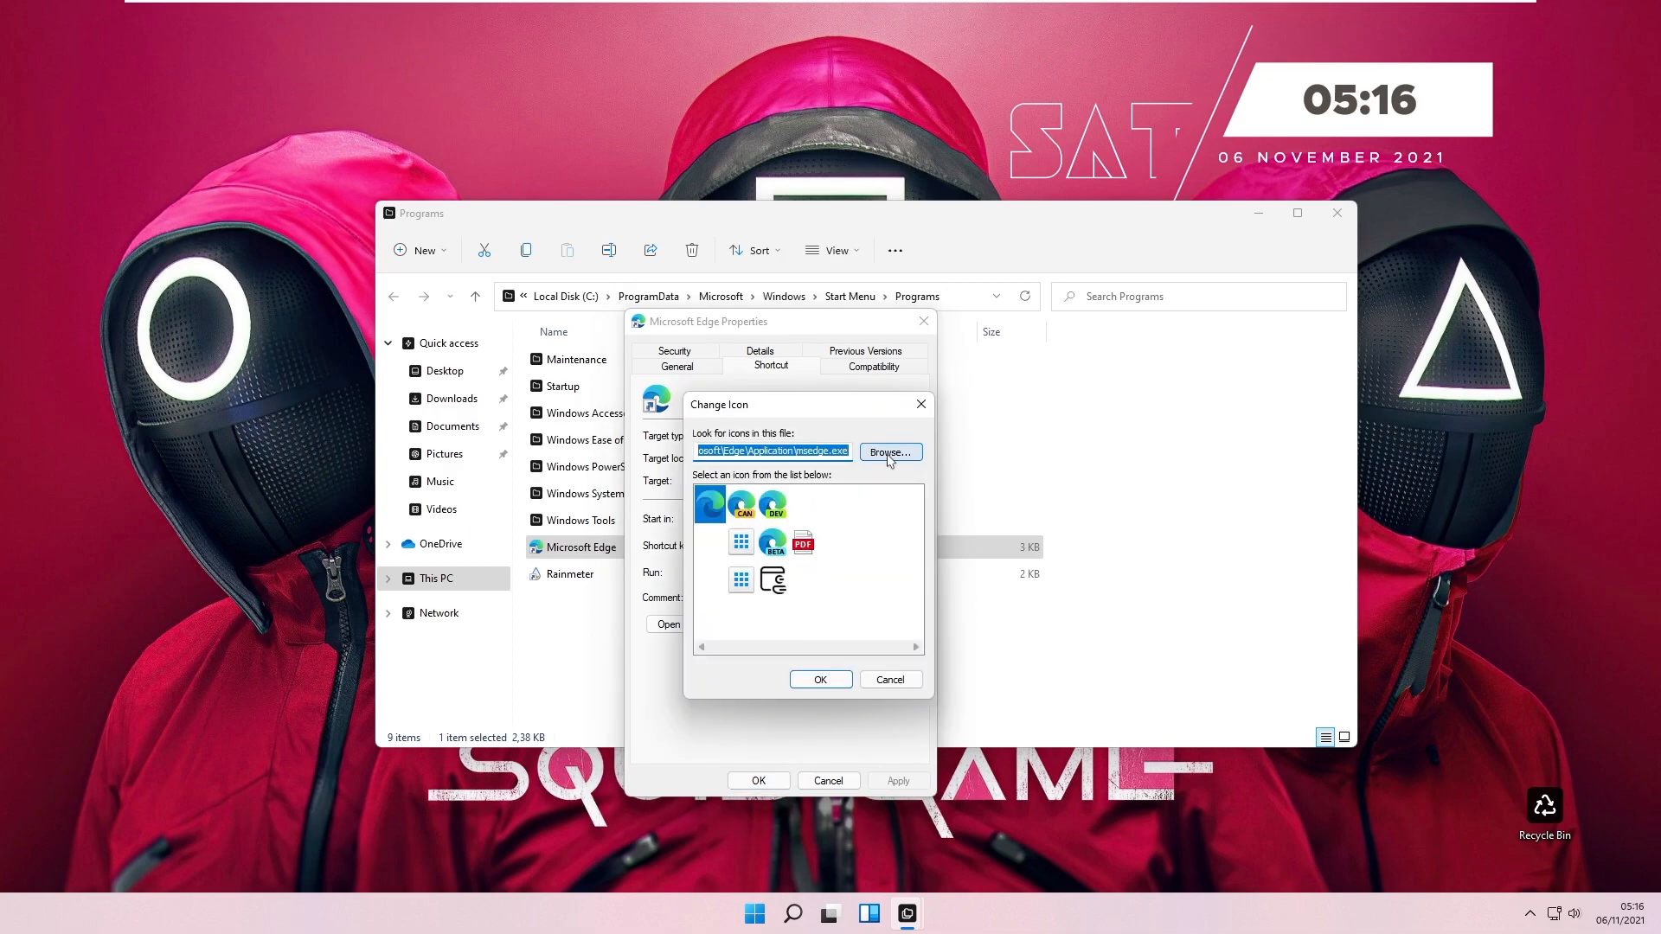
- Browse to the WINDOWS folder inside NUXICONS by niivu (October 1 2021) in Downloads
click(750, 598)
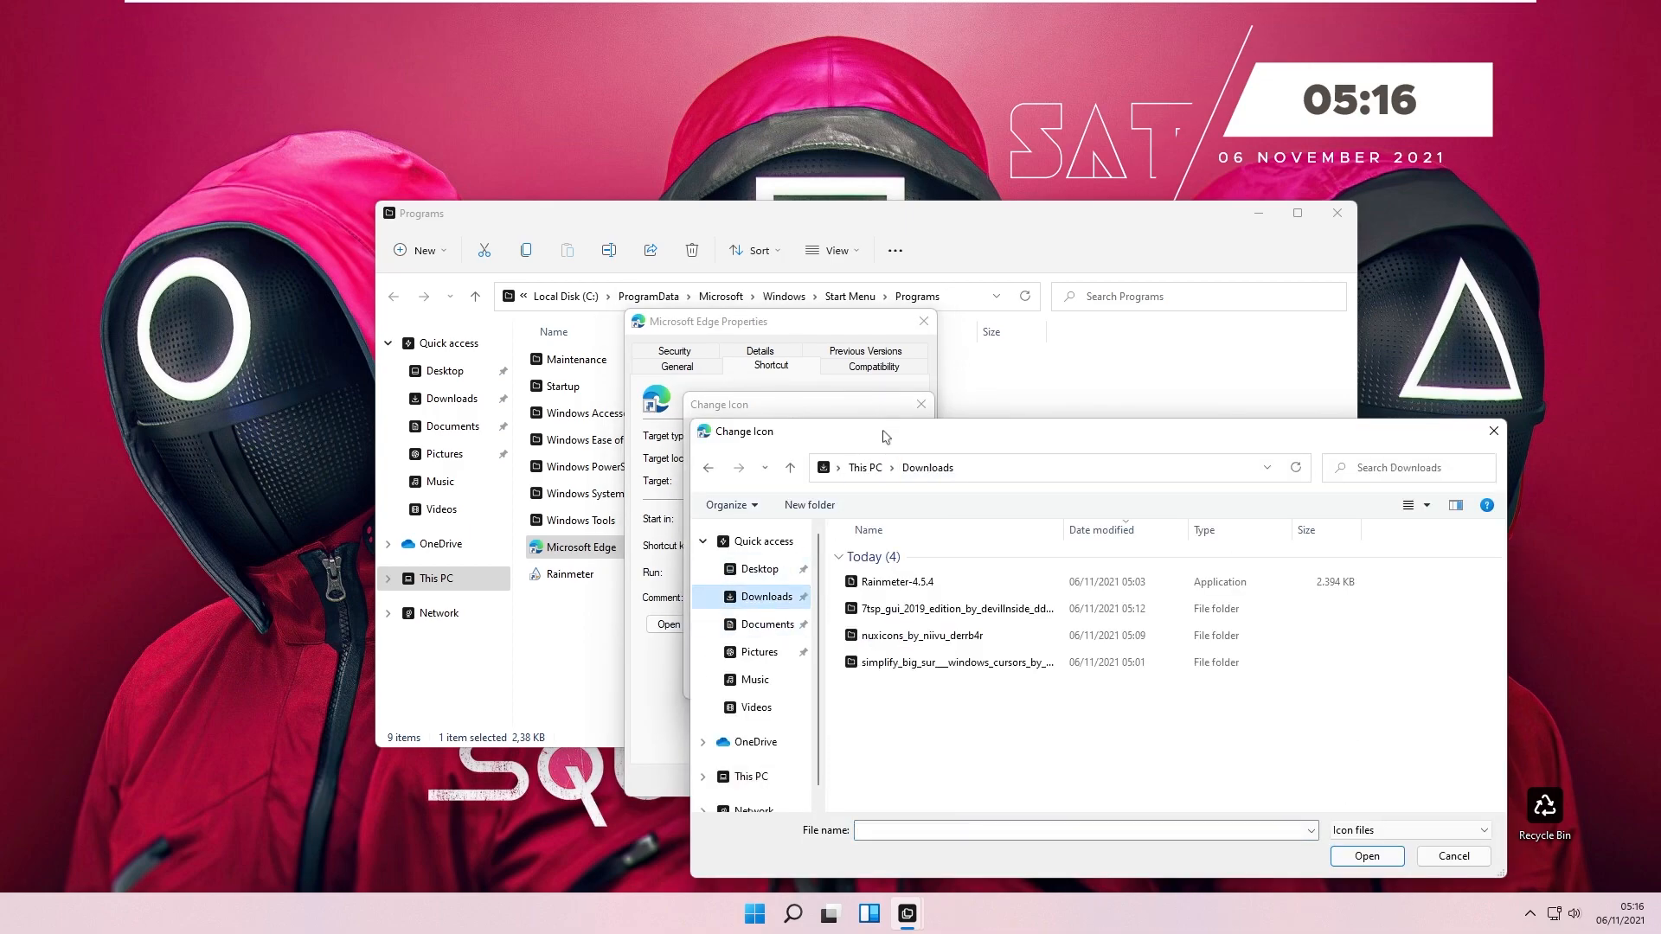
drag(884, 433, 763, 325)
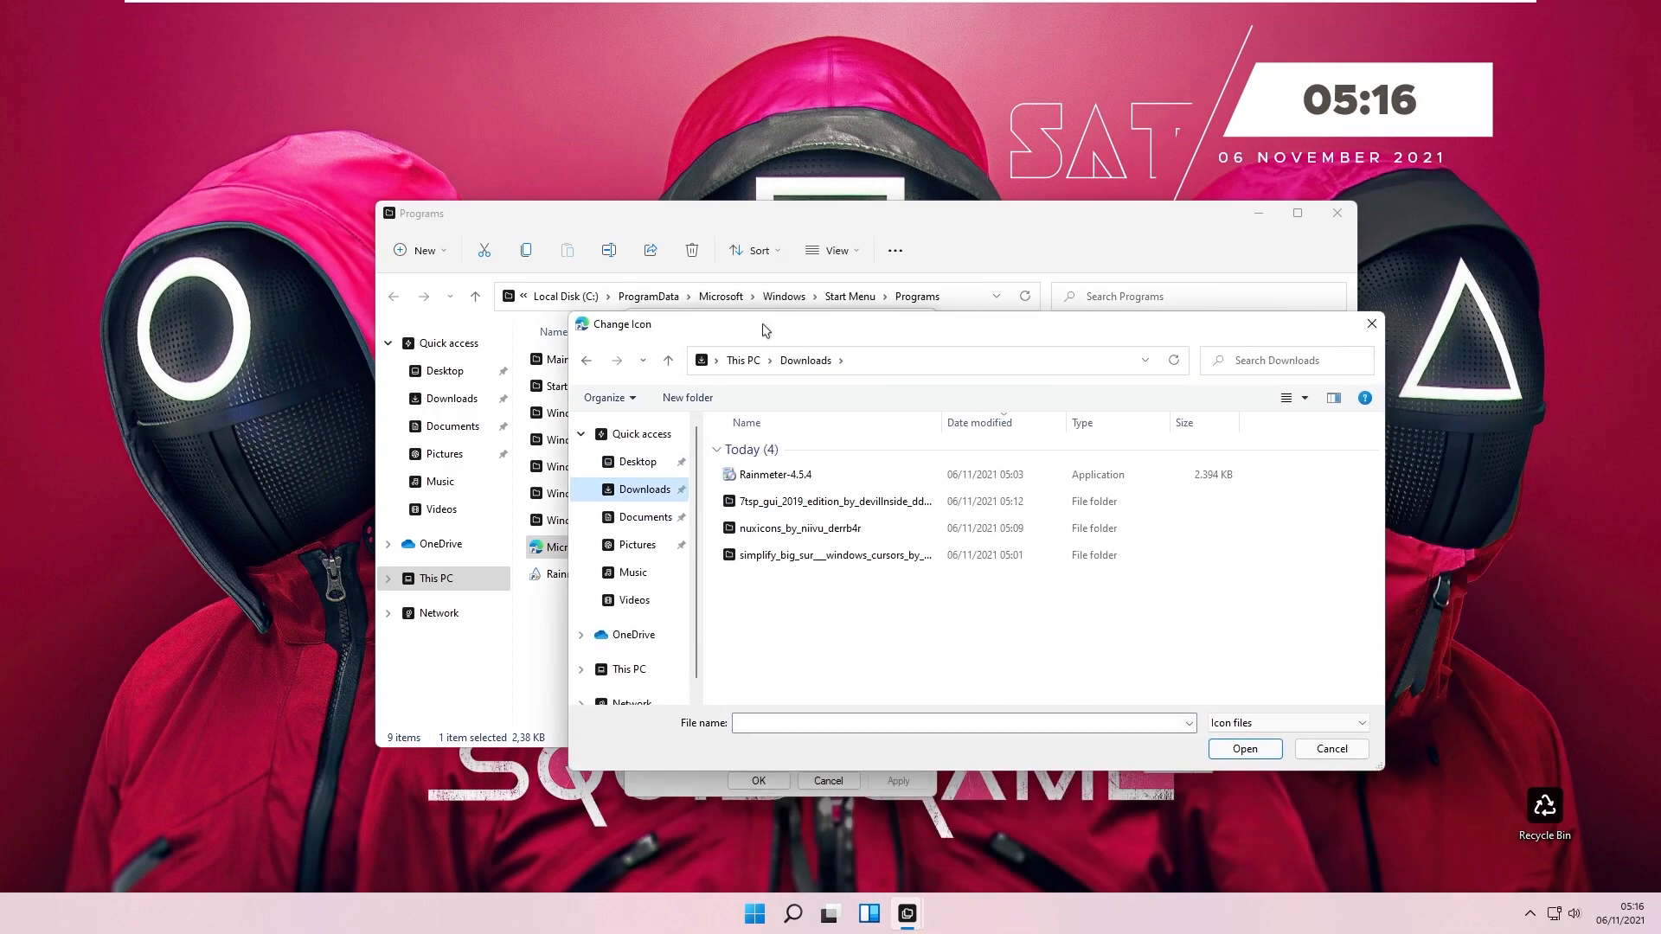
double_click(801, 530)
double_click(818, 451)
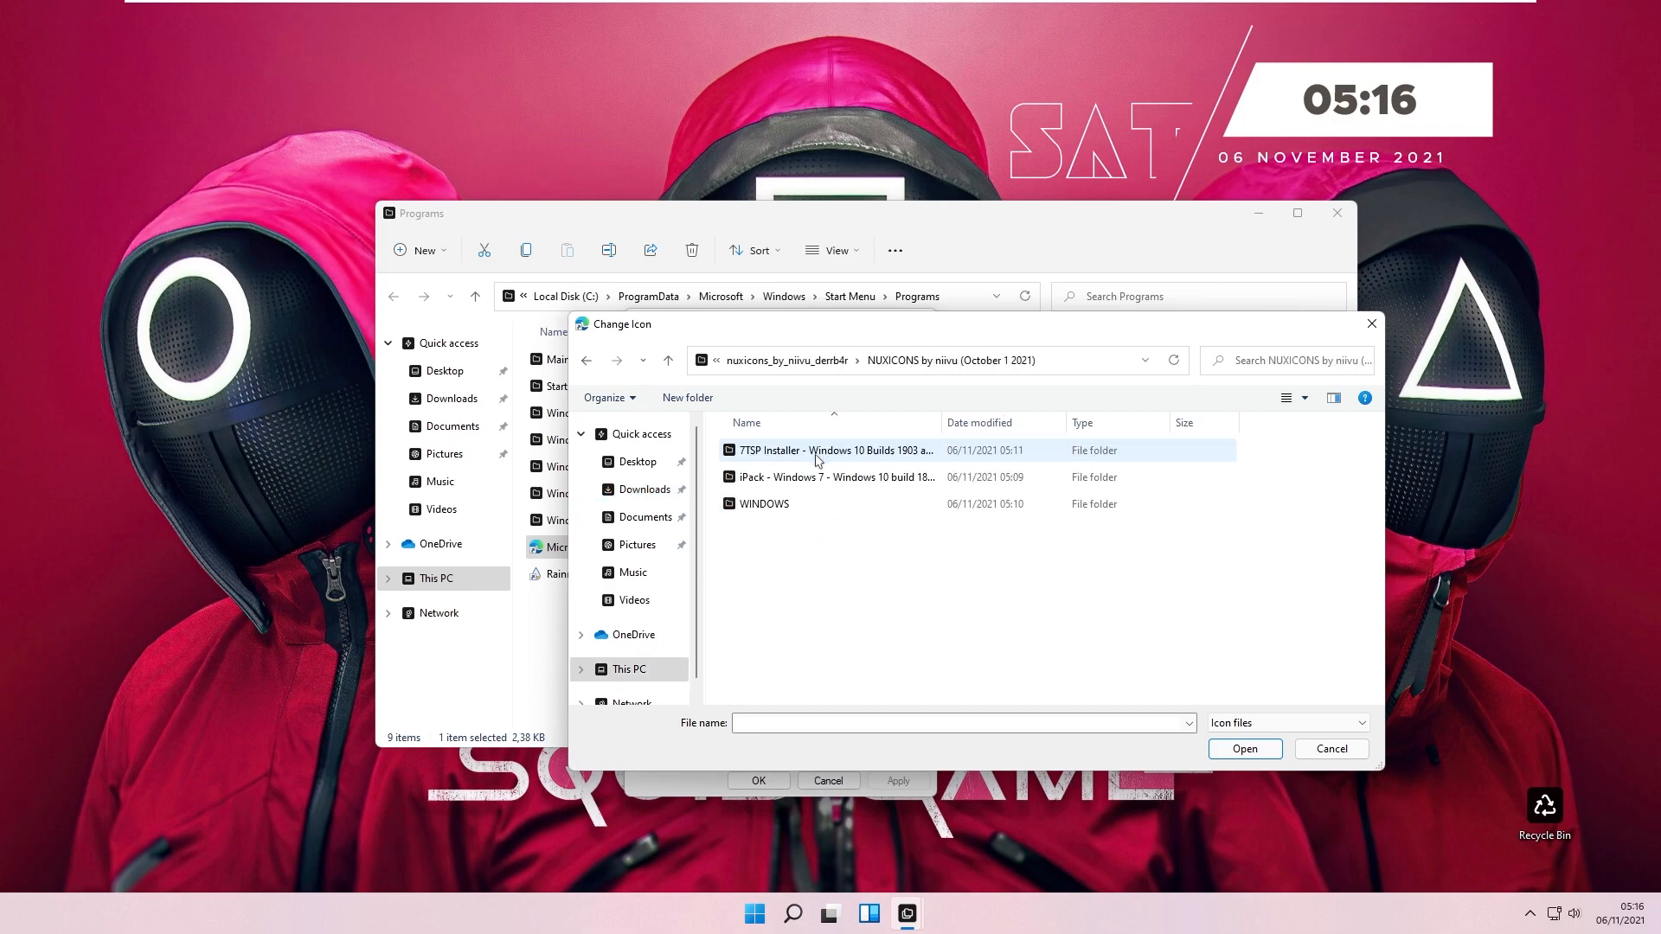
double_click(765, 505)
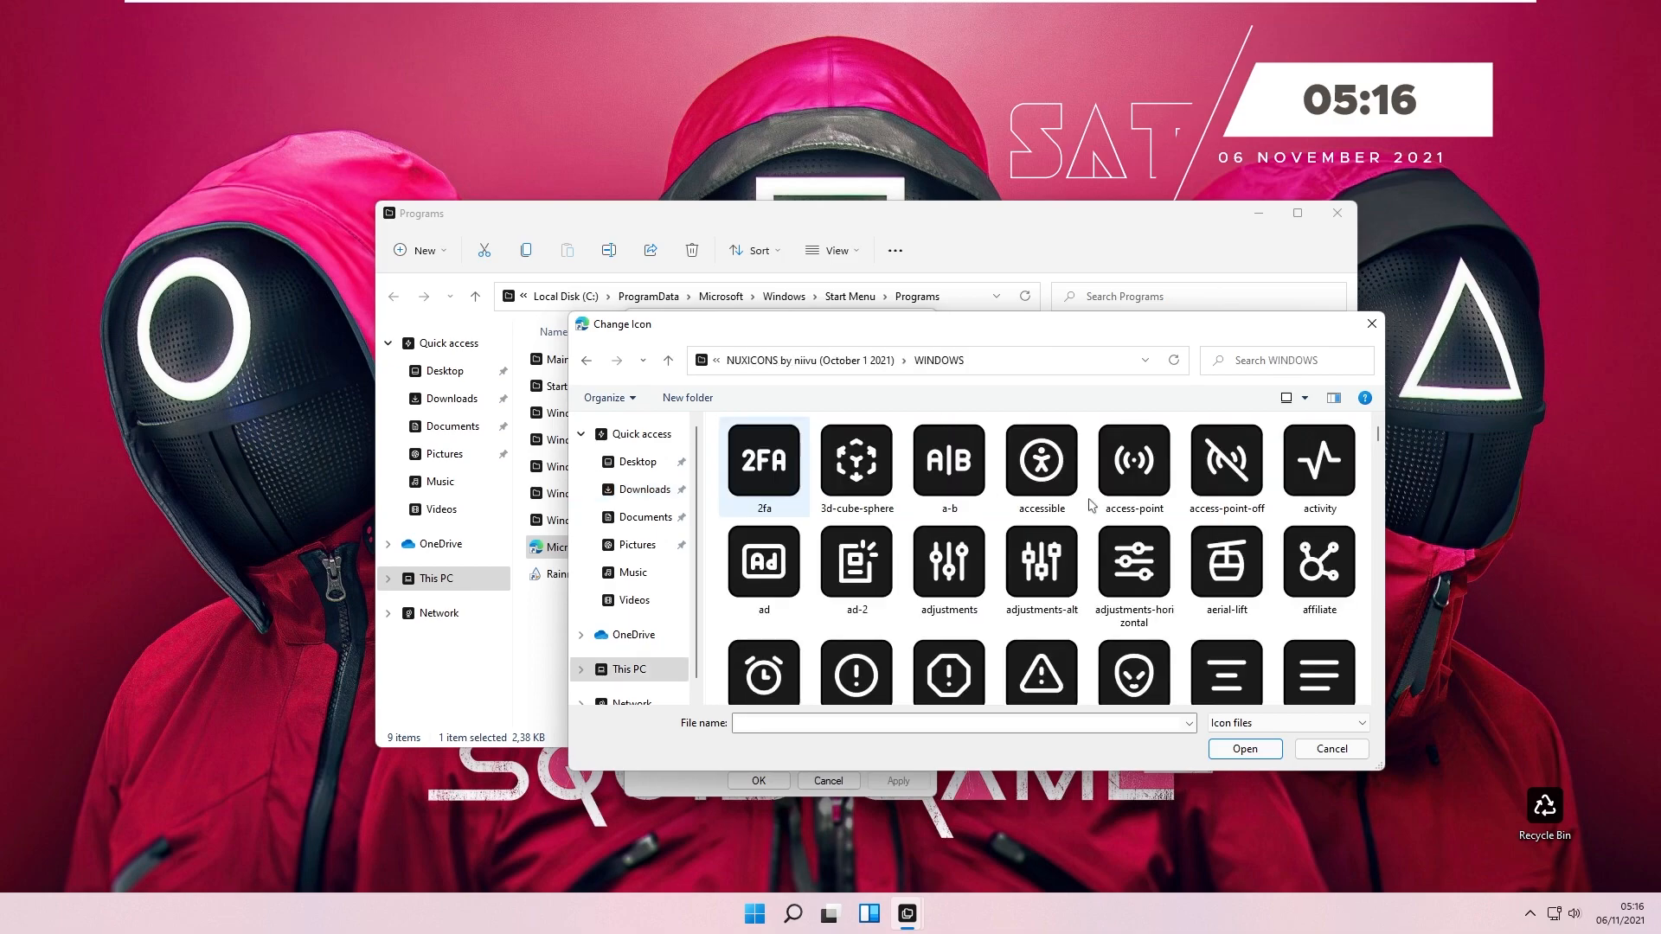
- Choose the brand-edge icon file from the WINDOWS folder for the Microsoft Edge shortcut
drag(1036, 331, 952, 319)
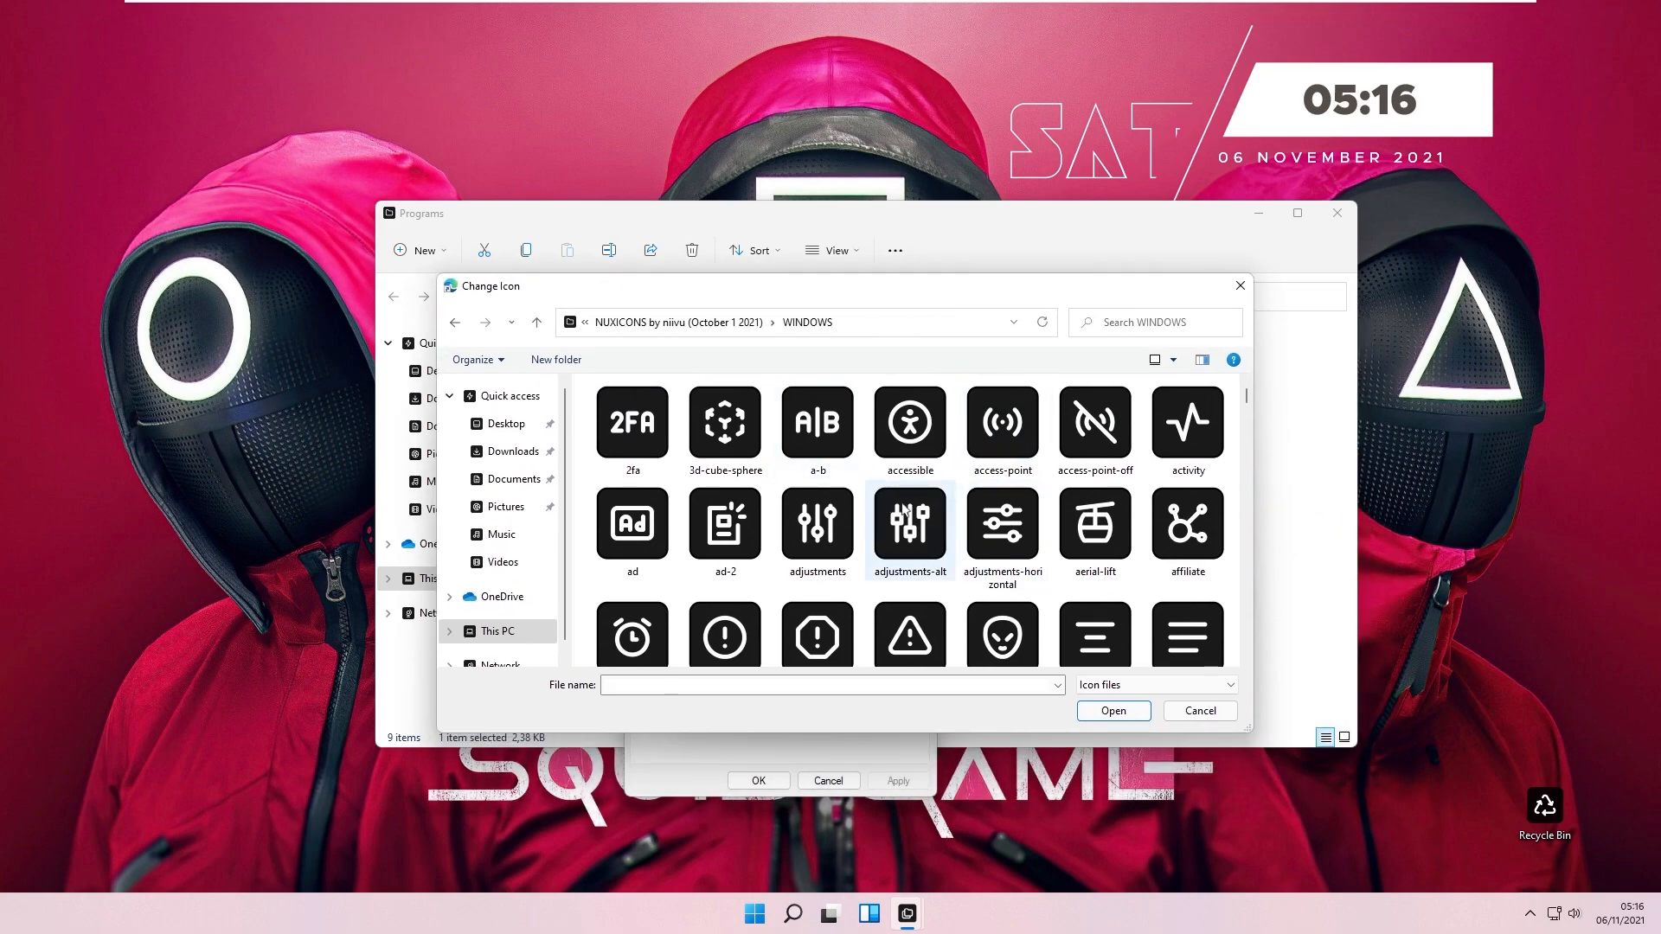
scroll(917, 476, down, 8)
scroll(951, 493, down, 8)
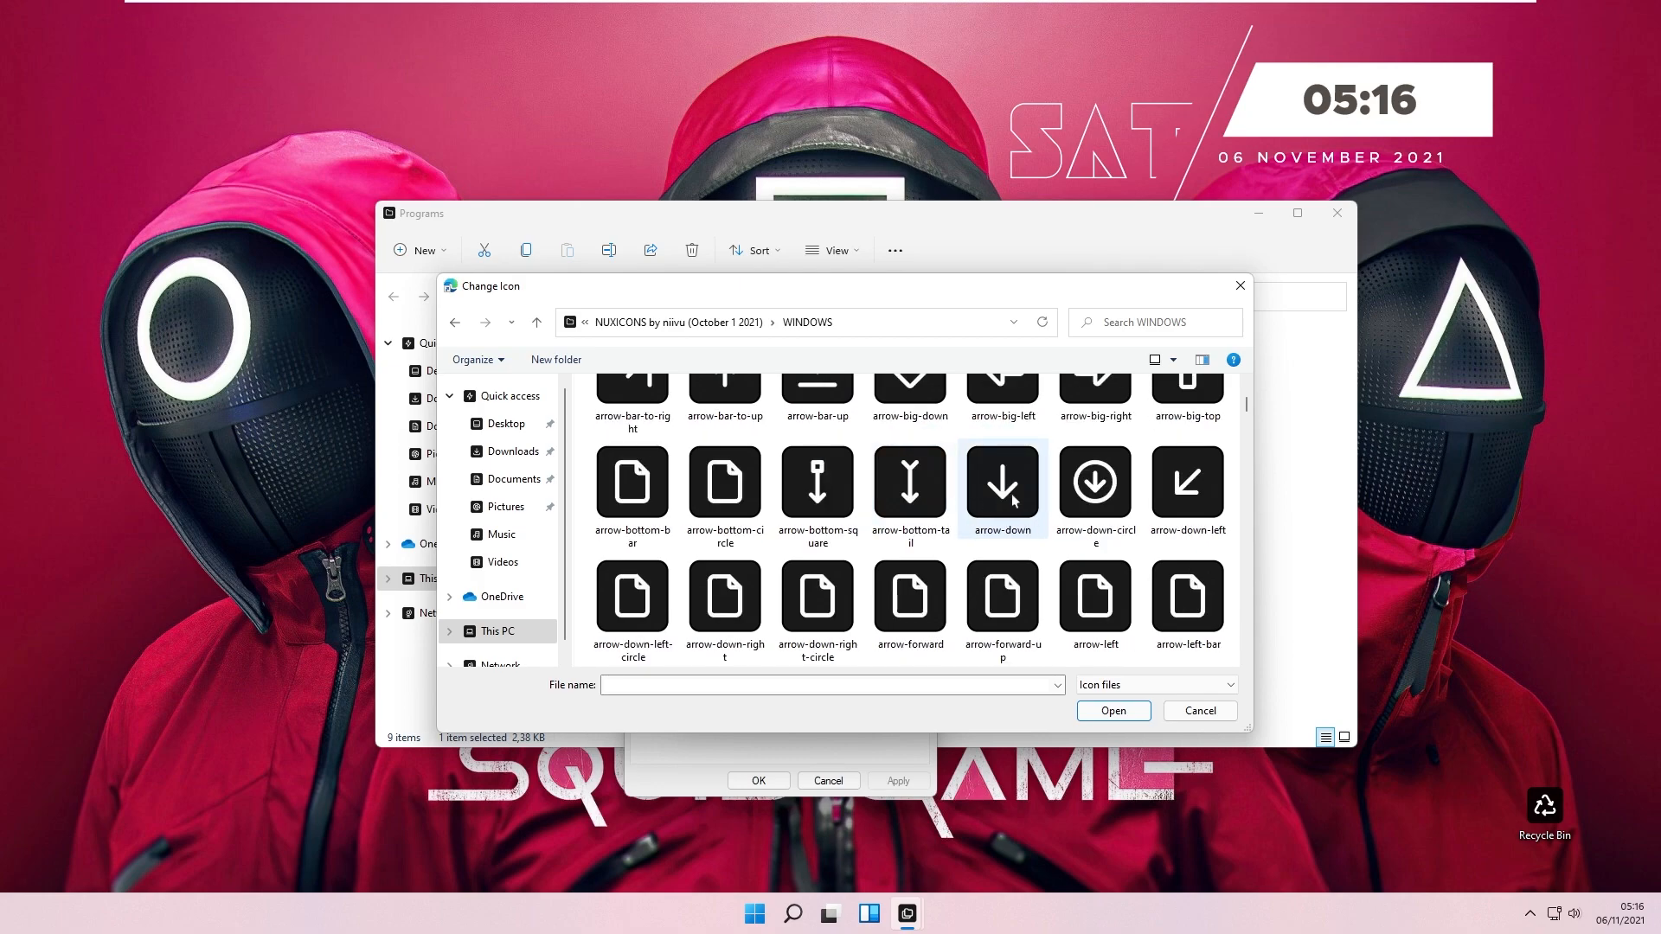
scroll(934, 480, down, 10)
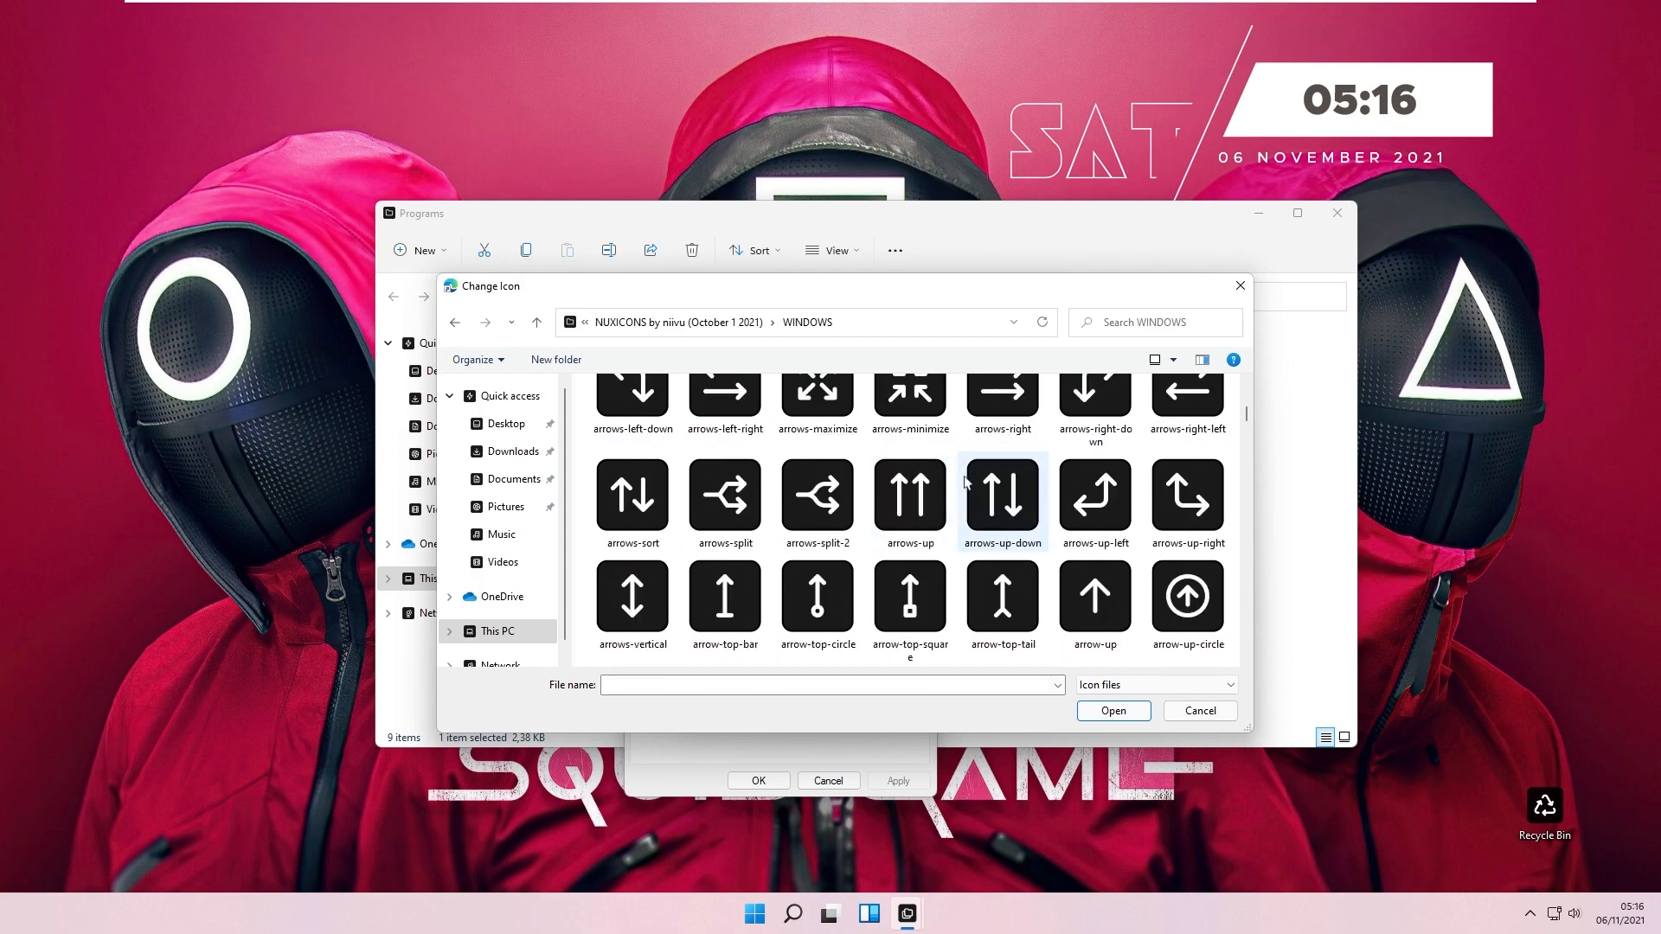
scroll(917, 475, down, 10)
click(1110, 506)
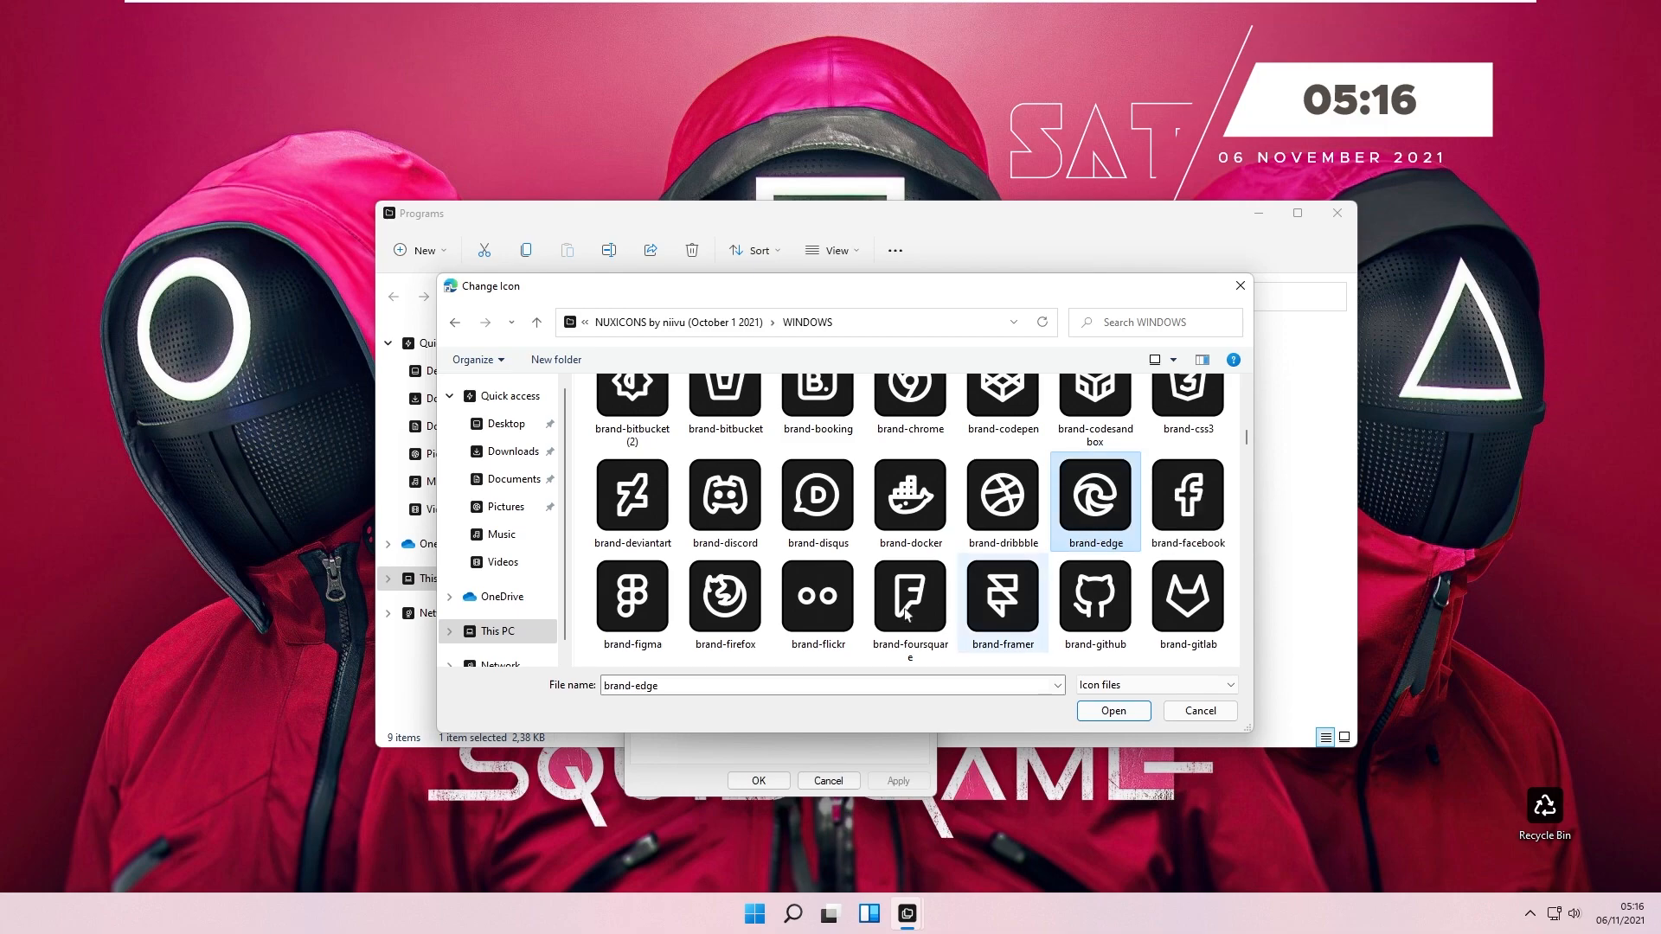
click(1106, 712)
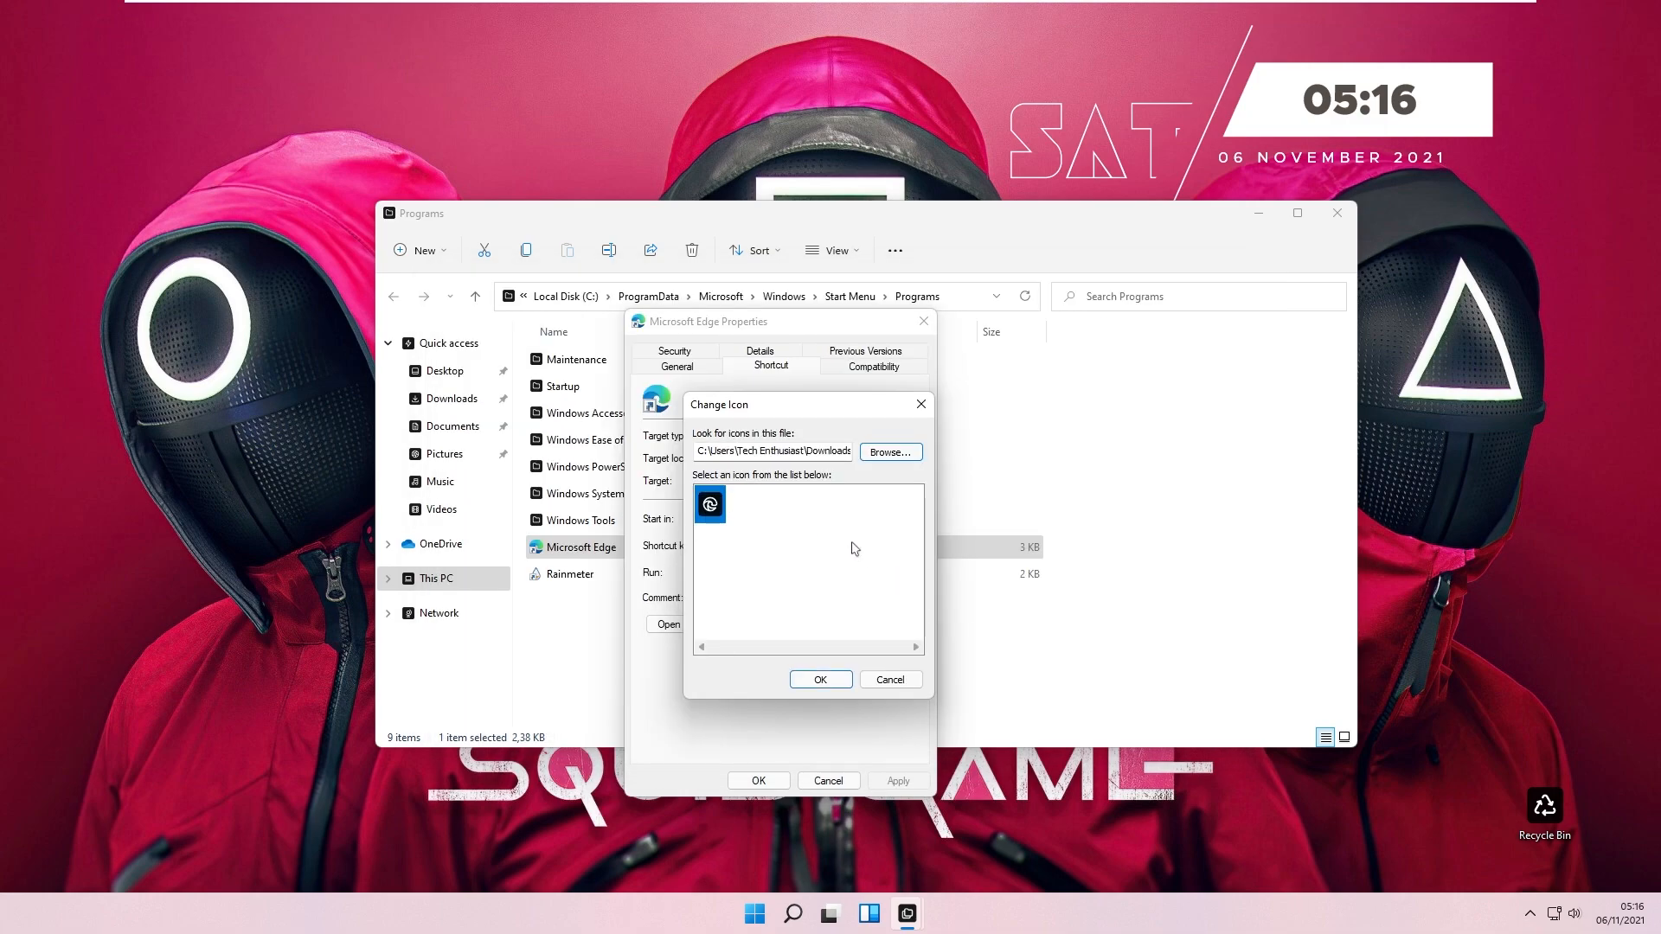
- Apply the selected icon to the Microsoft Edge shortcut with administrator permission and close its properties
click(818, 679)
click(900, 781)
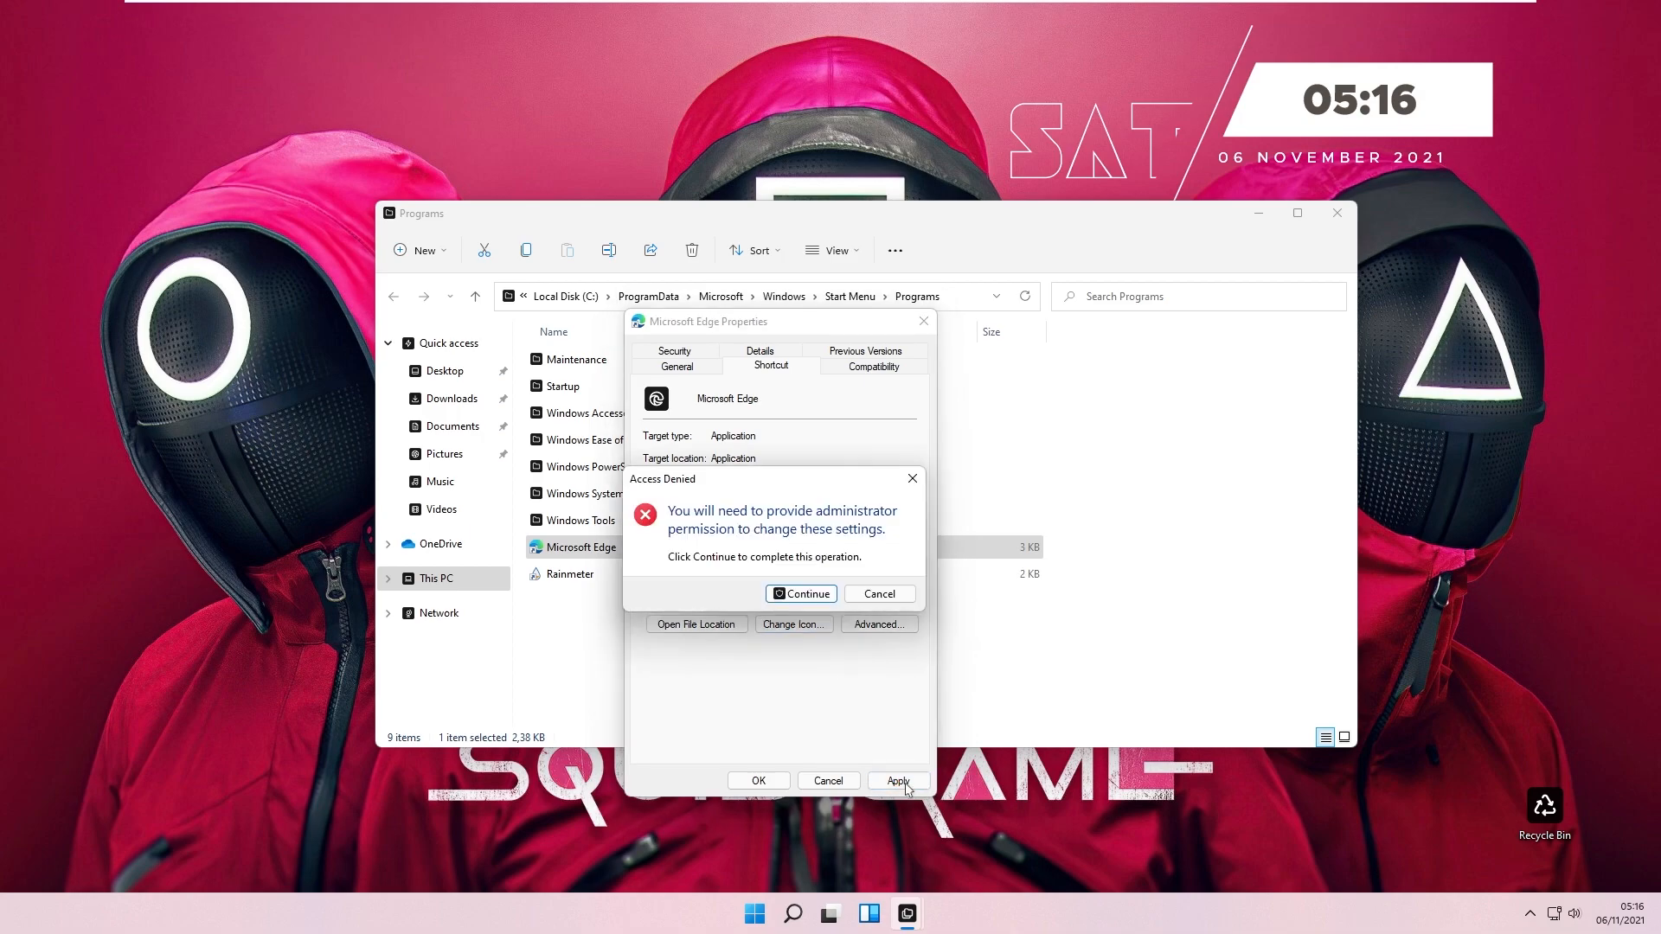
click(825, 606)
click(759, 780)
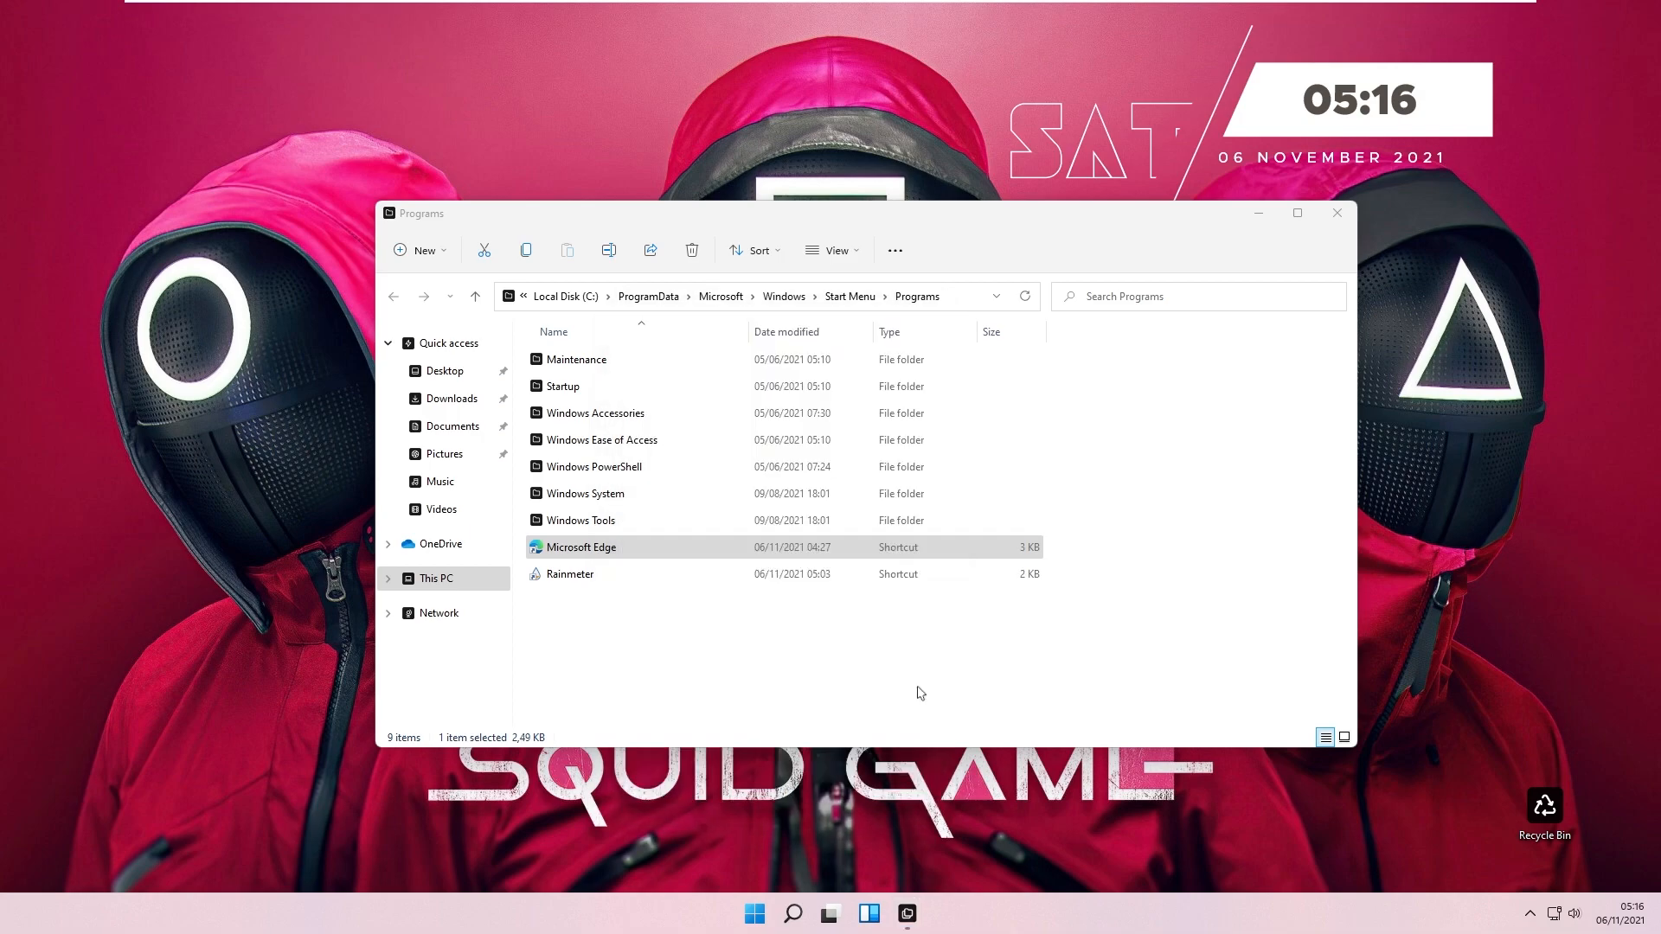
- Pin the Microsoft Edge shortcut to the taskbar and close the Programs folder window
right_click(649, 554)
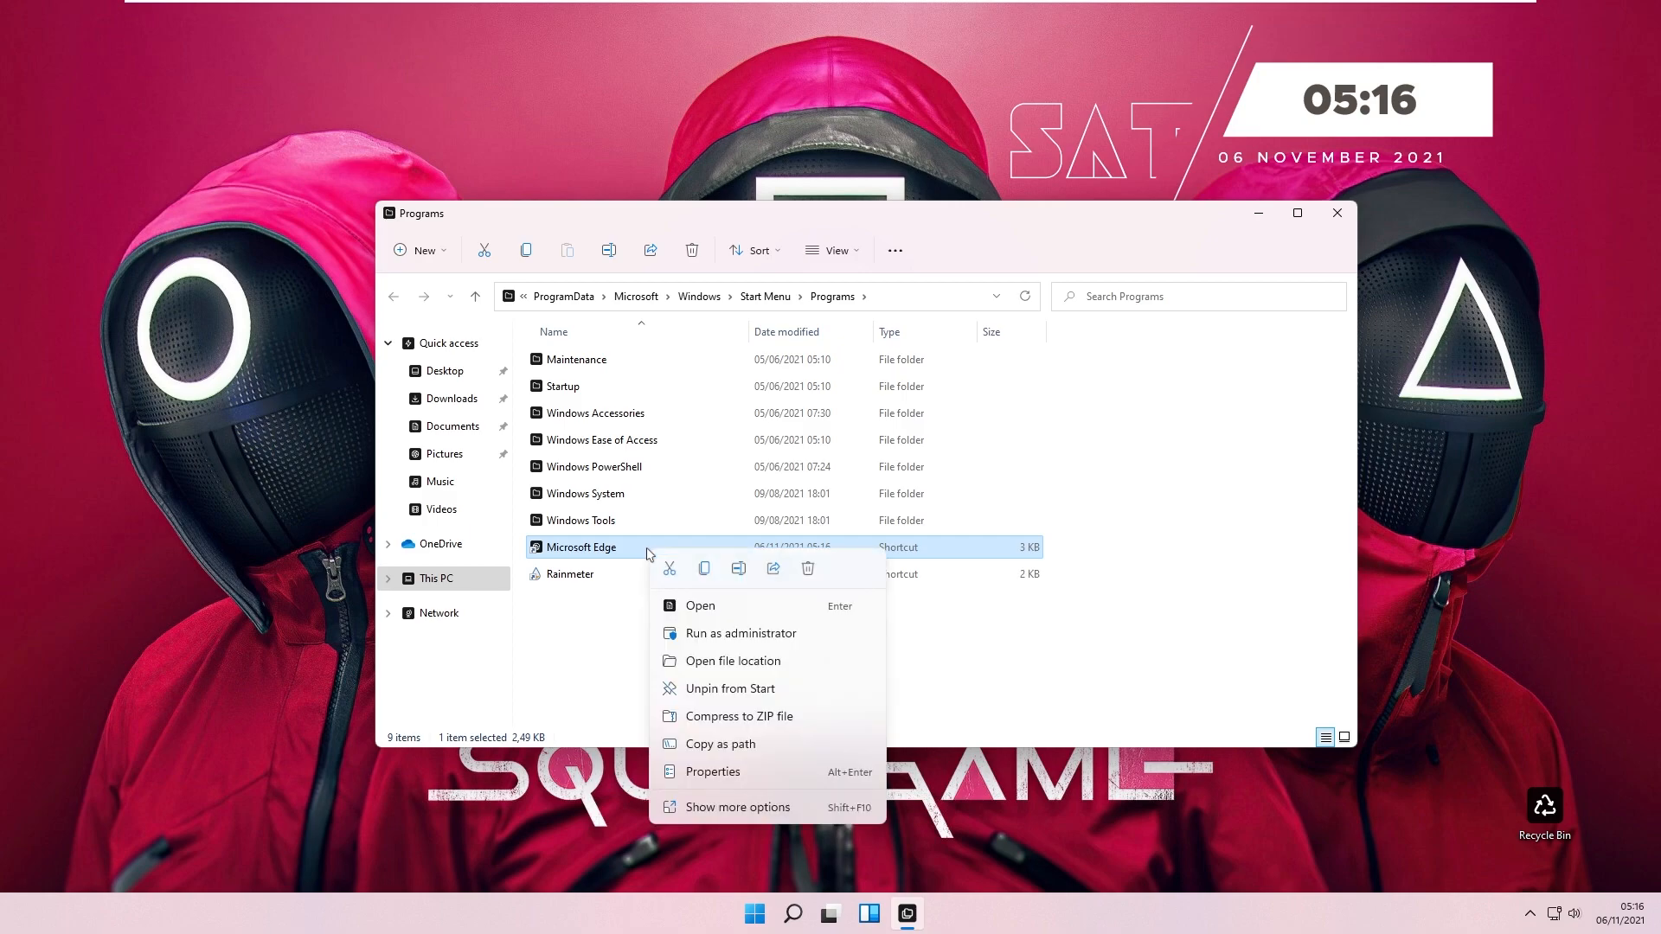
click(742, 807)
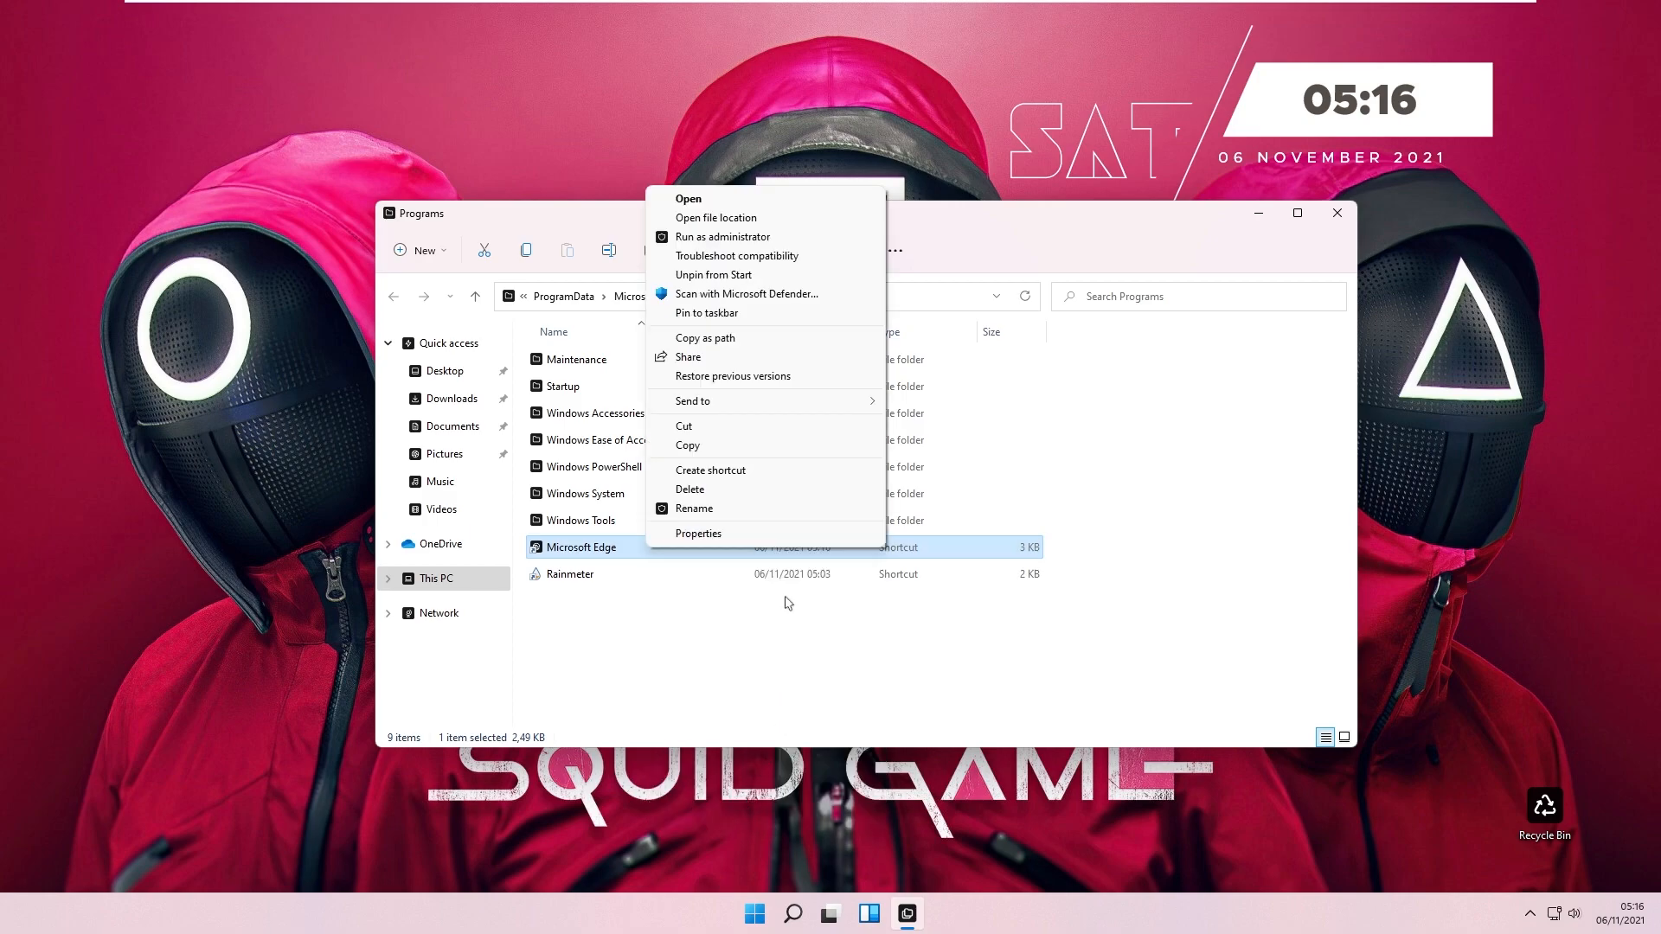
click(778, 319)
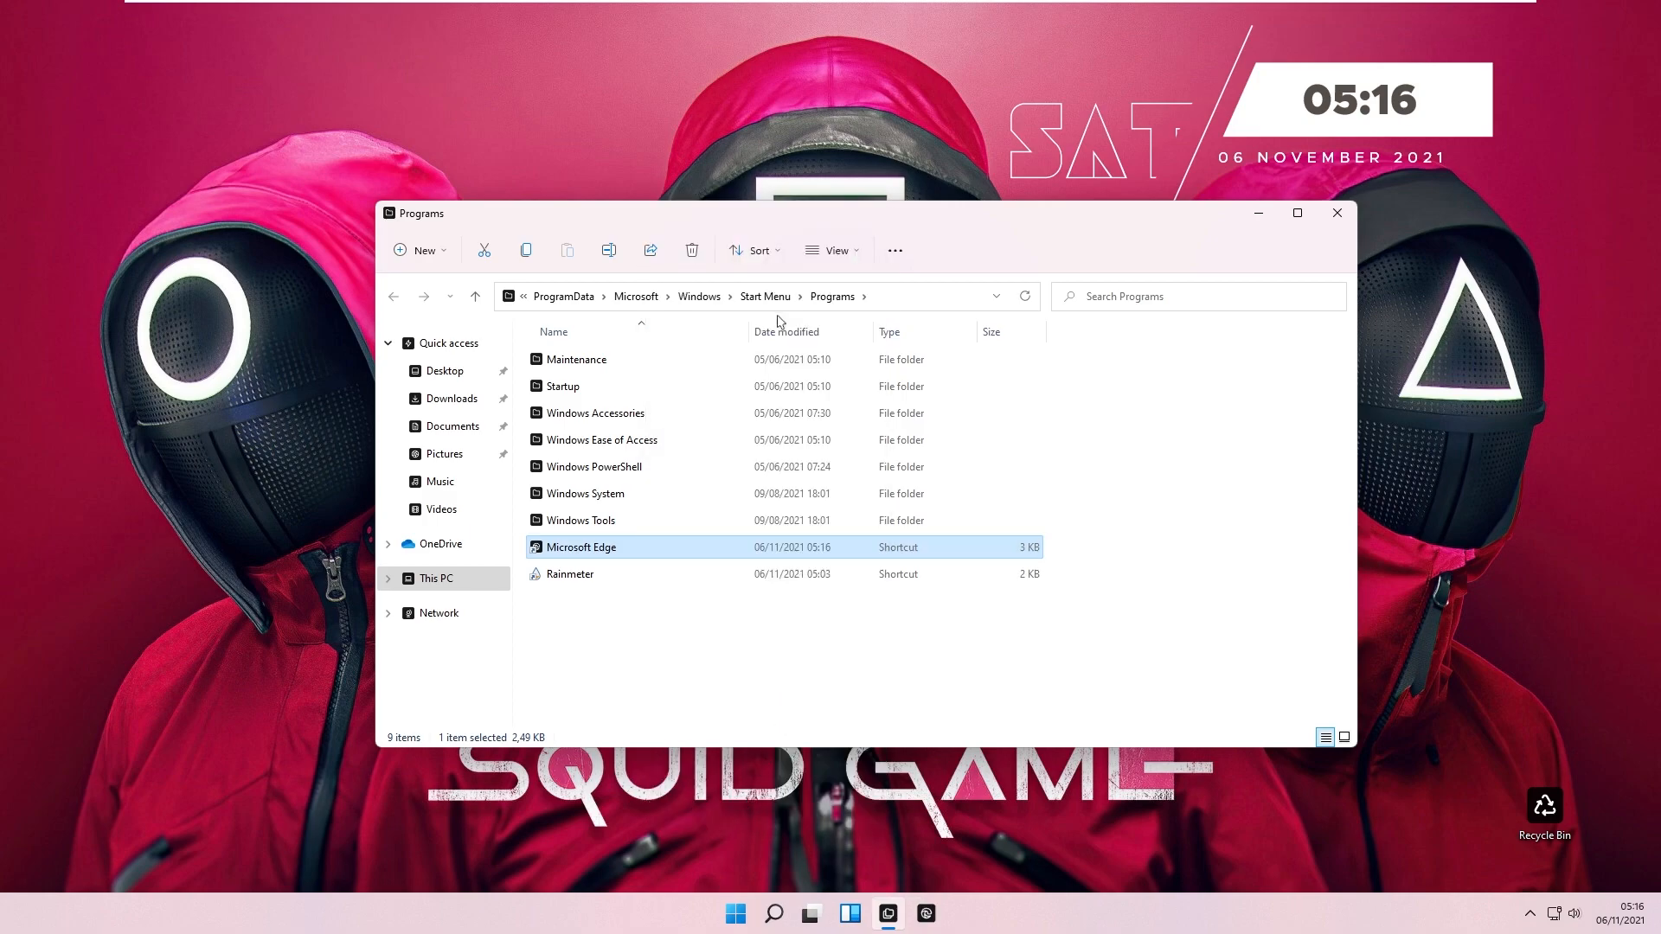
click(1337, 212)
- Switch to Microsoft Edge and examine the GitHub pages of TaskbarX and RoundedTB
click(931, 906)
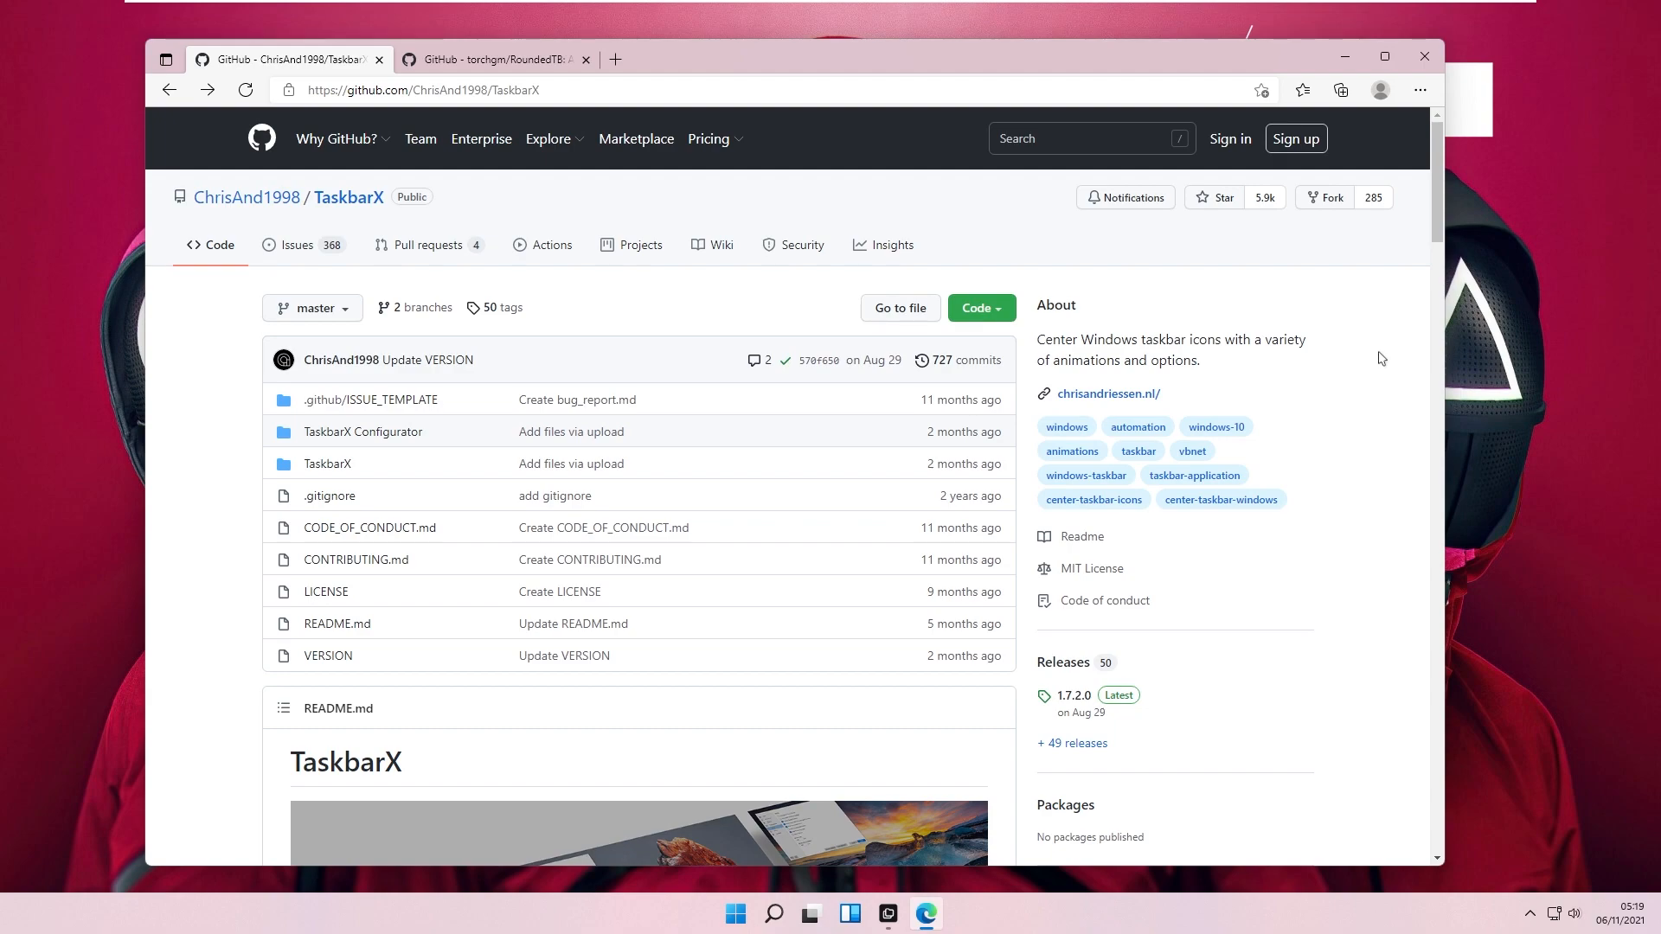
scroll(519, 658, down, 1)
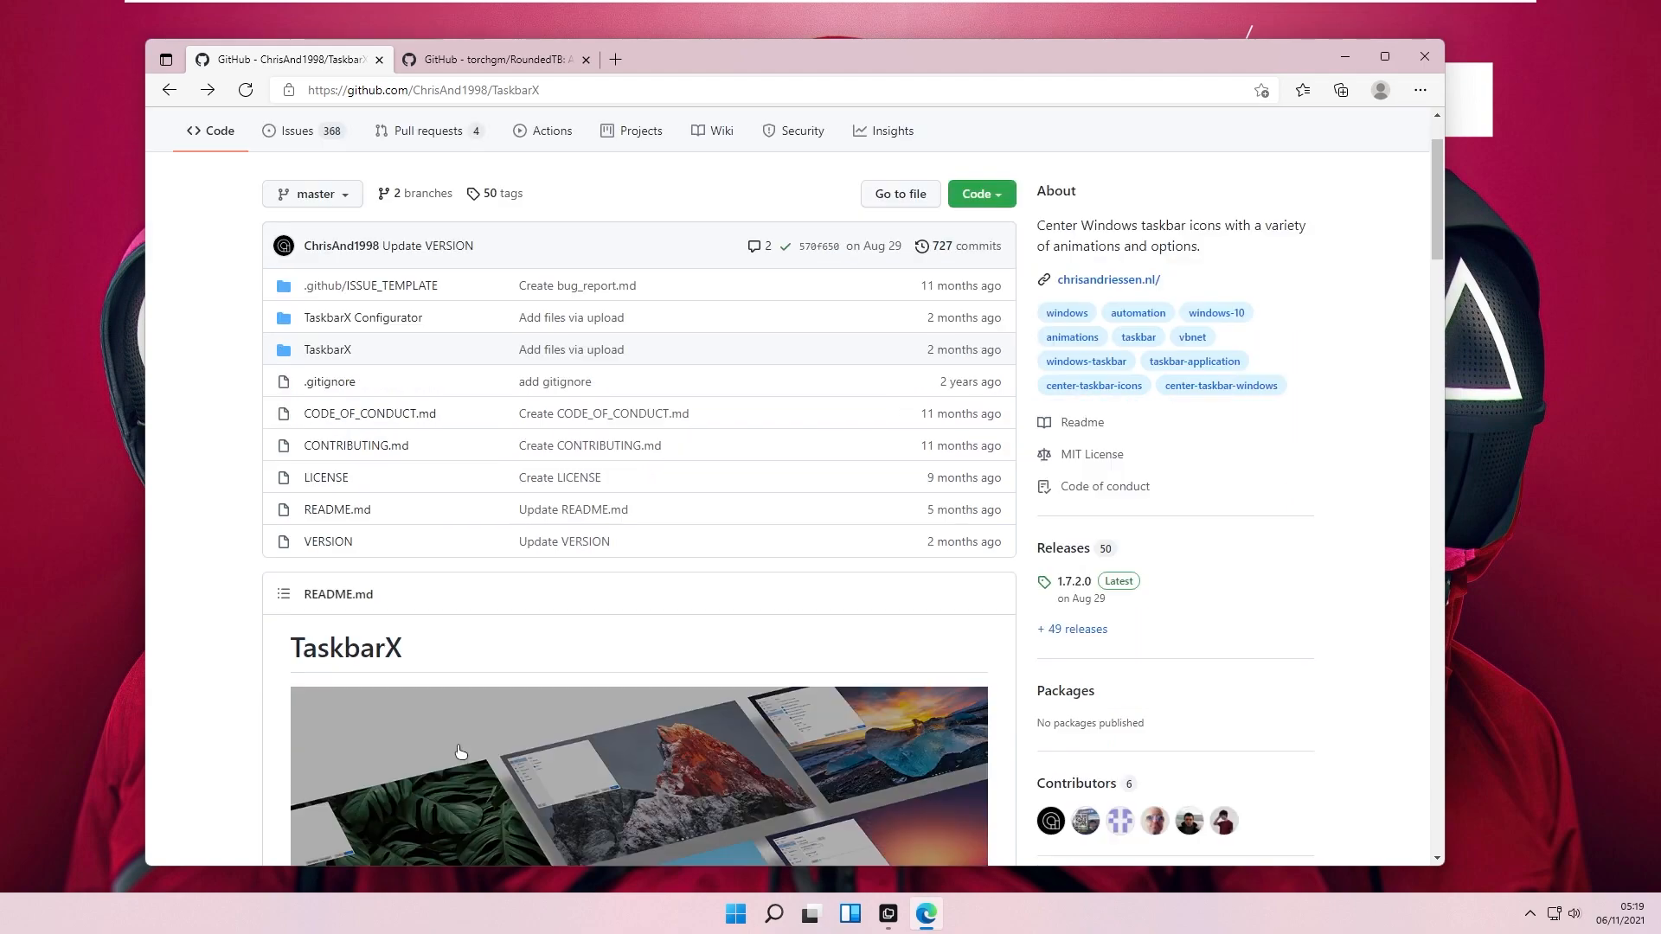
scroll(523, 657, down, 3)
scroll(562, 649, up, 4)
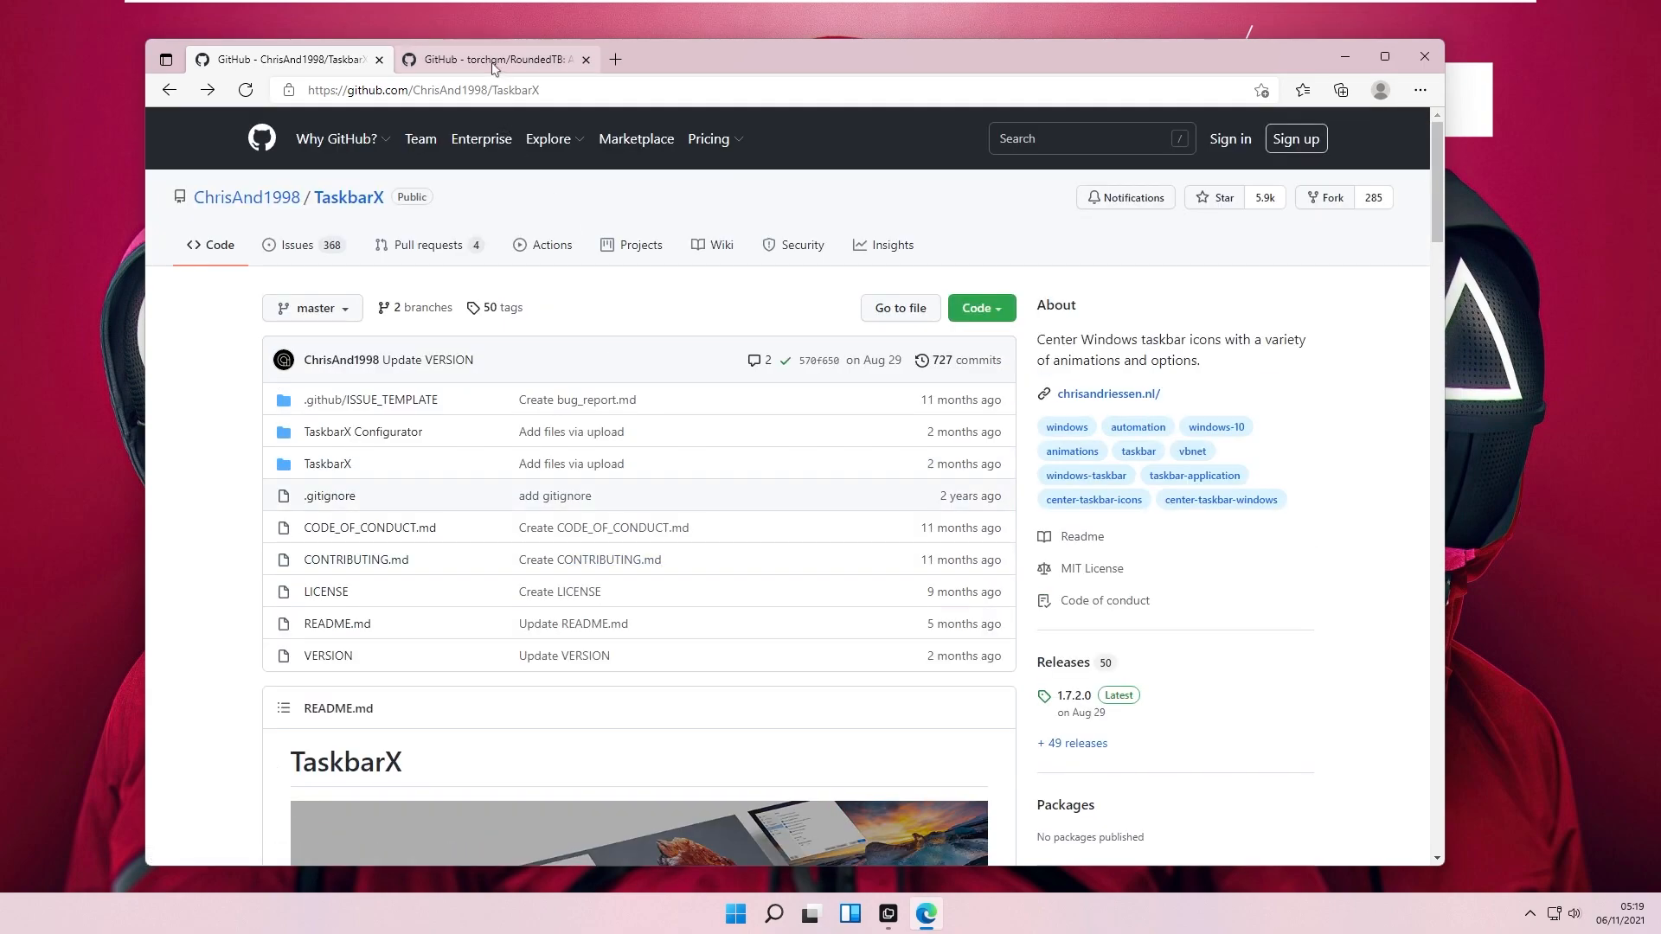
click(495, 60)
scroll(675, 532, down, 1)
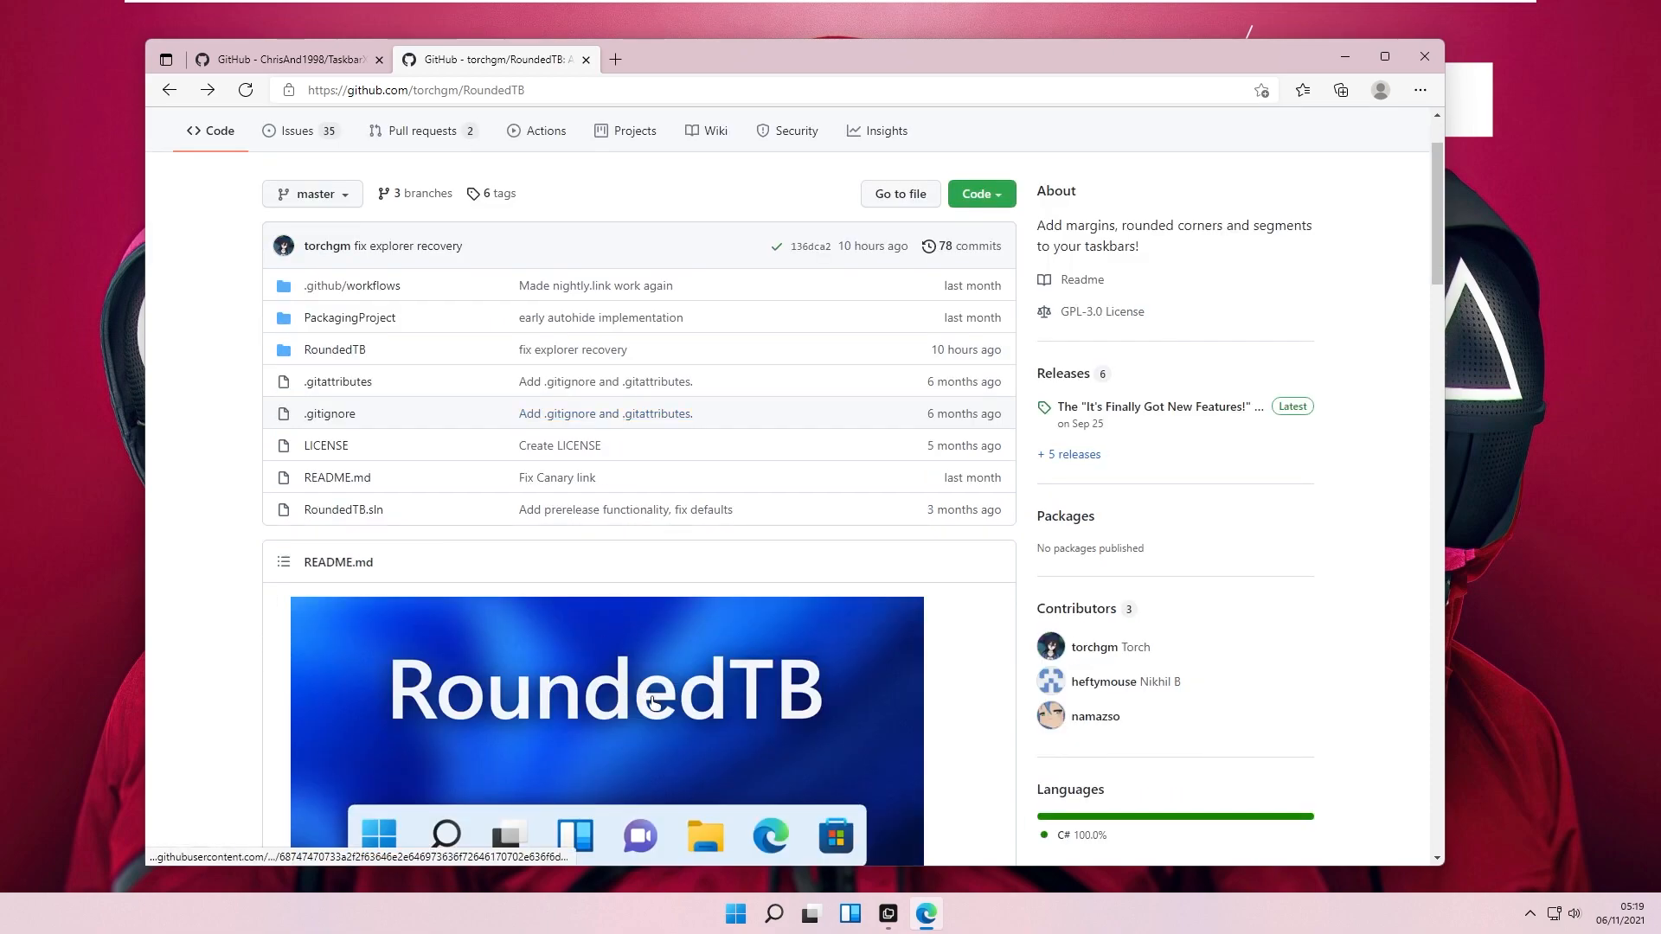
scroll(737, 614, down, 2)
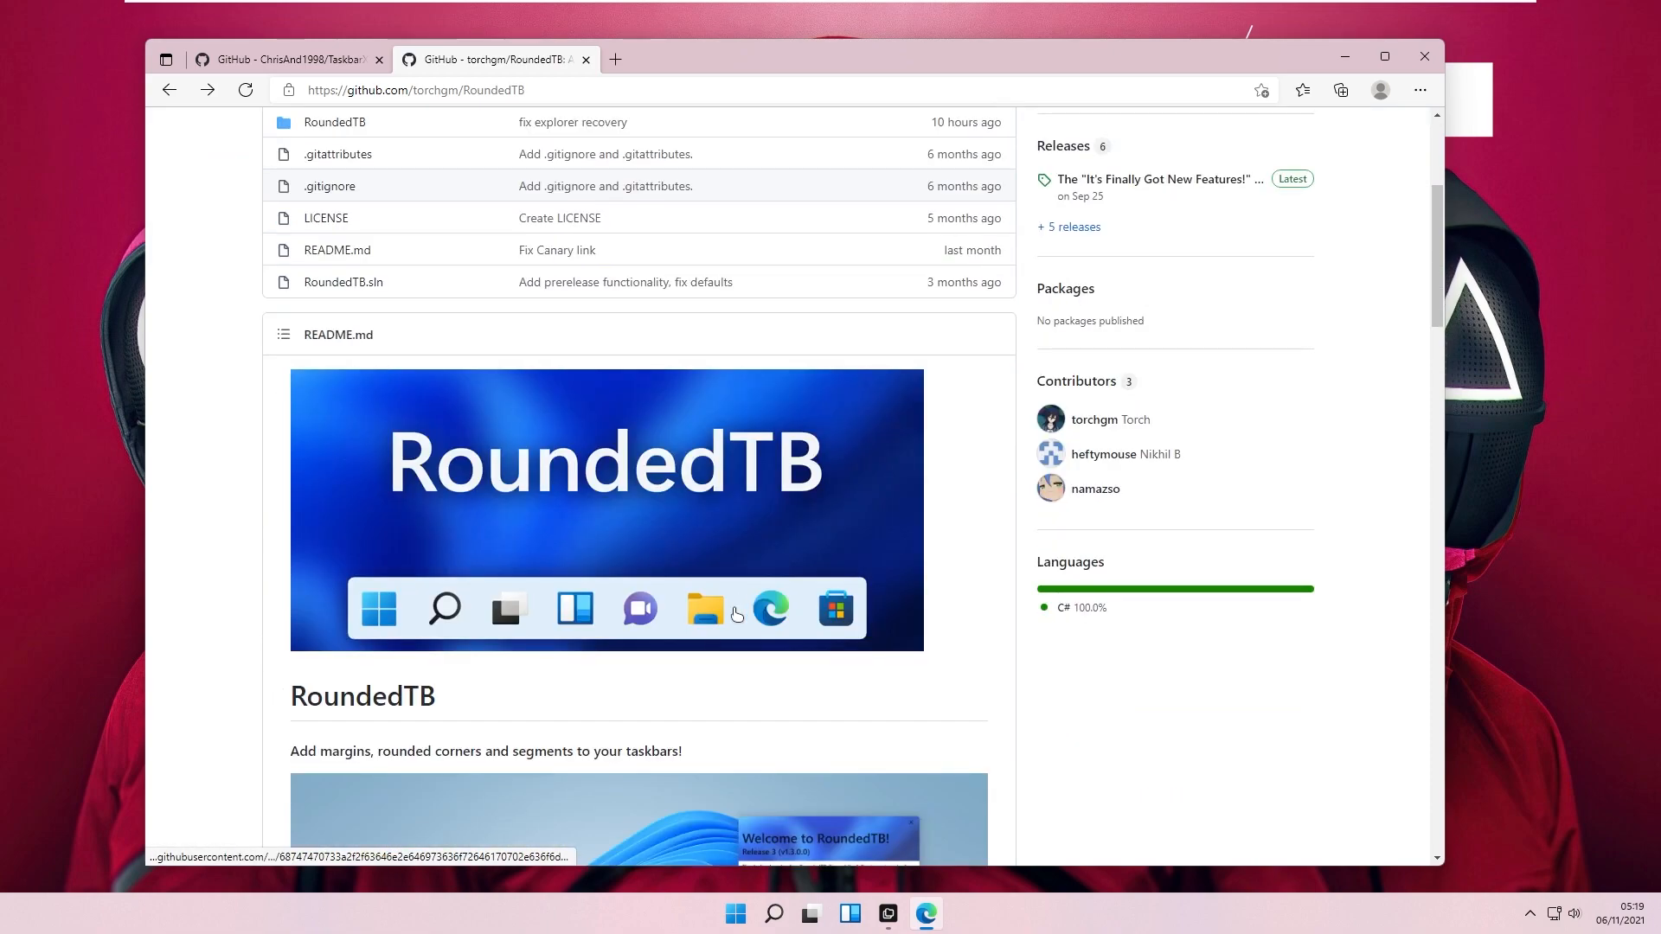
click(337, 62)
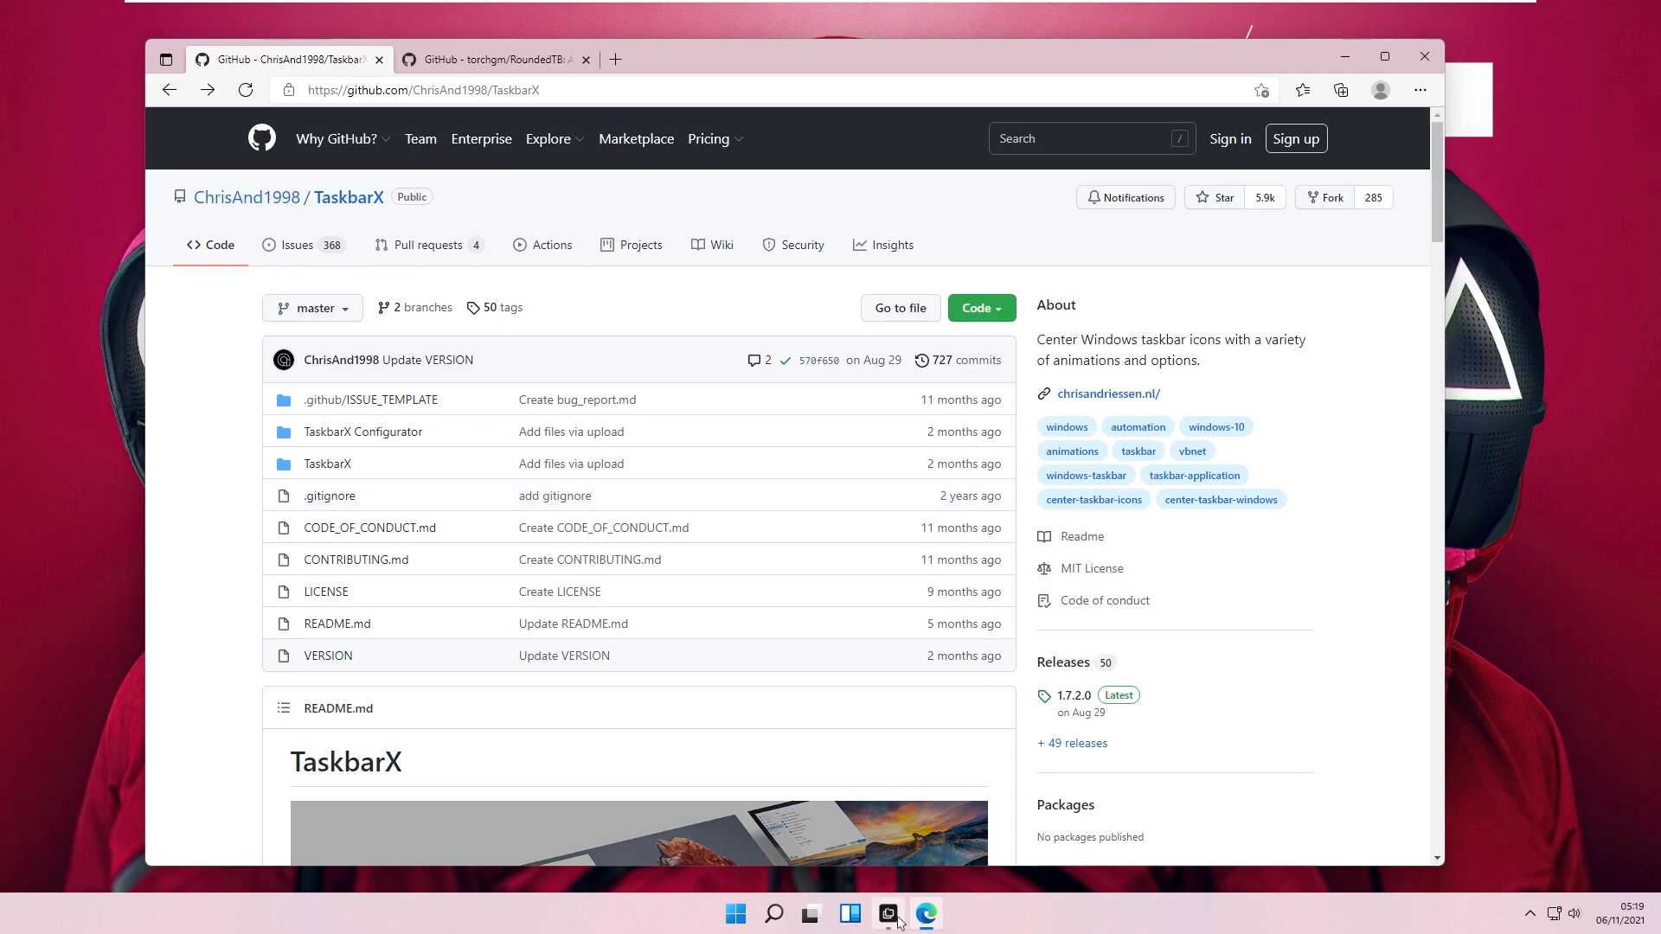
- Run TaskbarX and the TaskbarX Configurator from the TaskbarX_1.7.2.0_x64 folder in Downloads
click(891, 916)
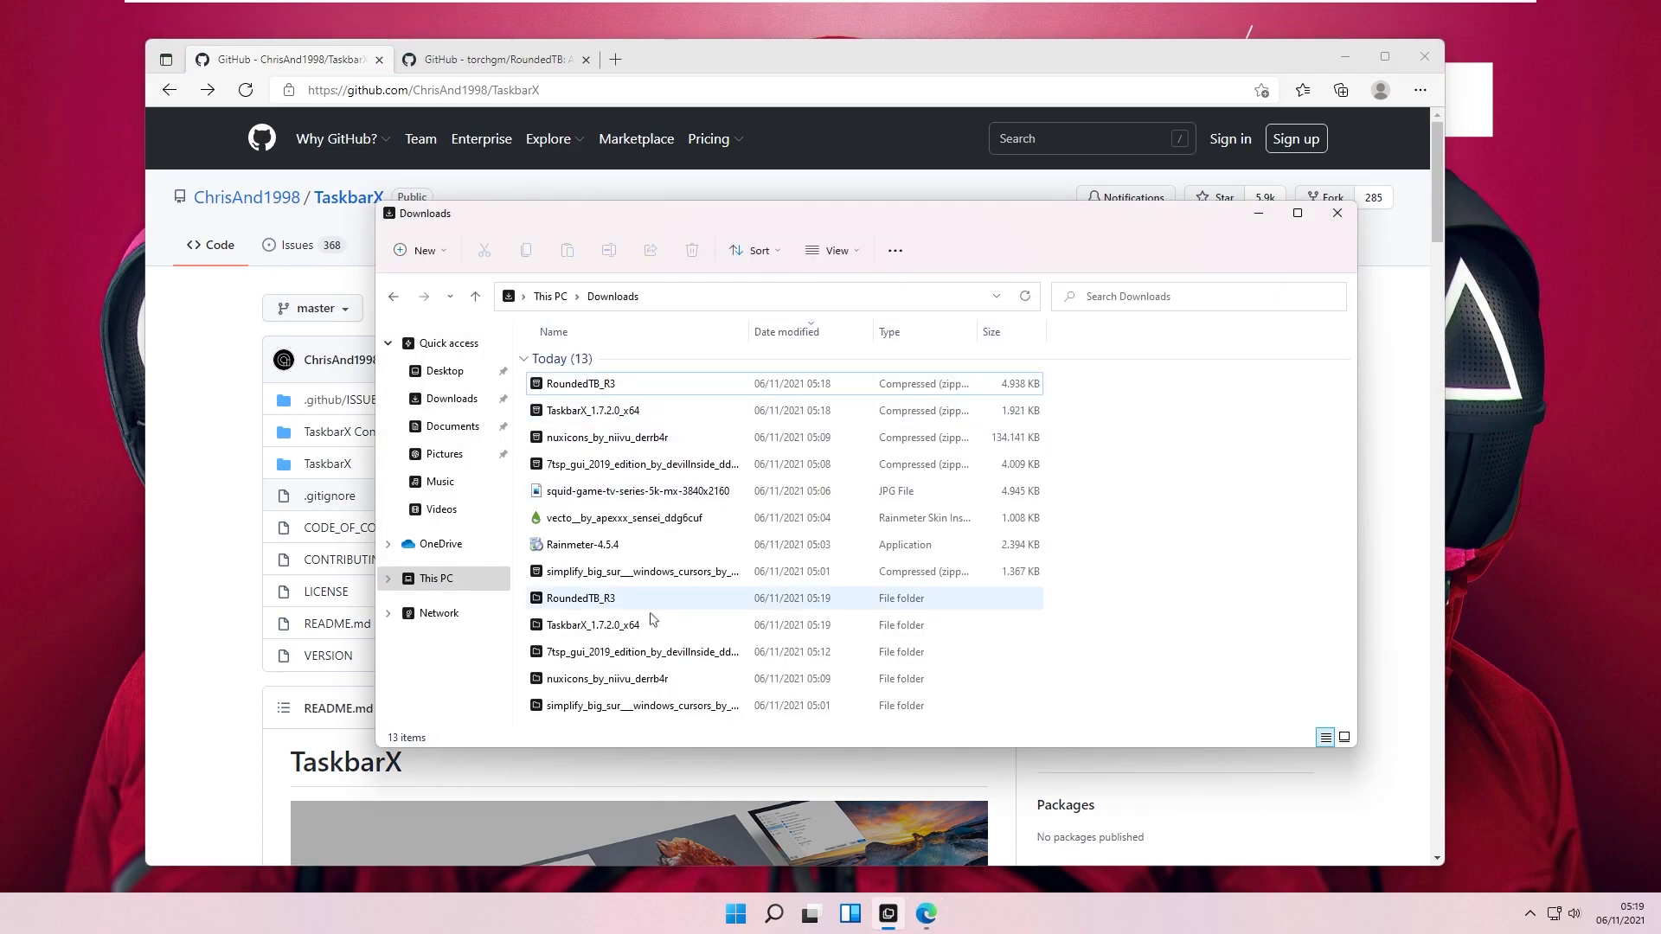
double_click(634, 628)
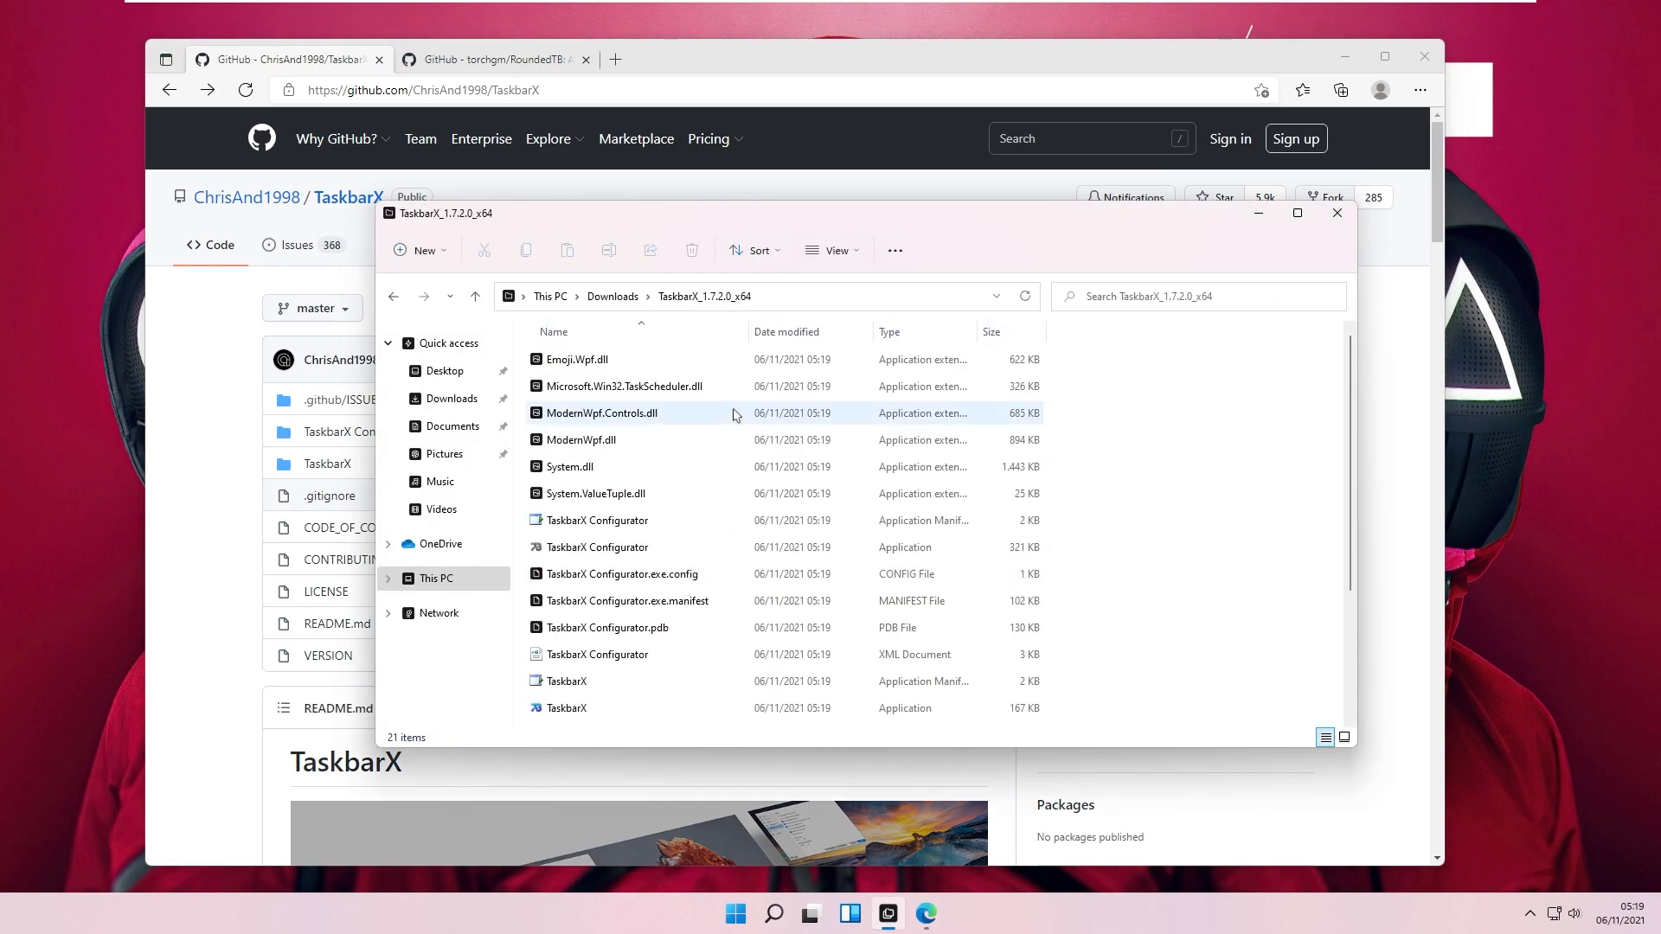
double_click(606, 711)
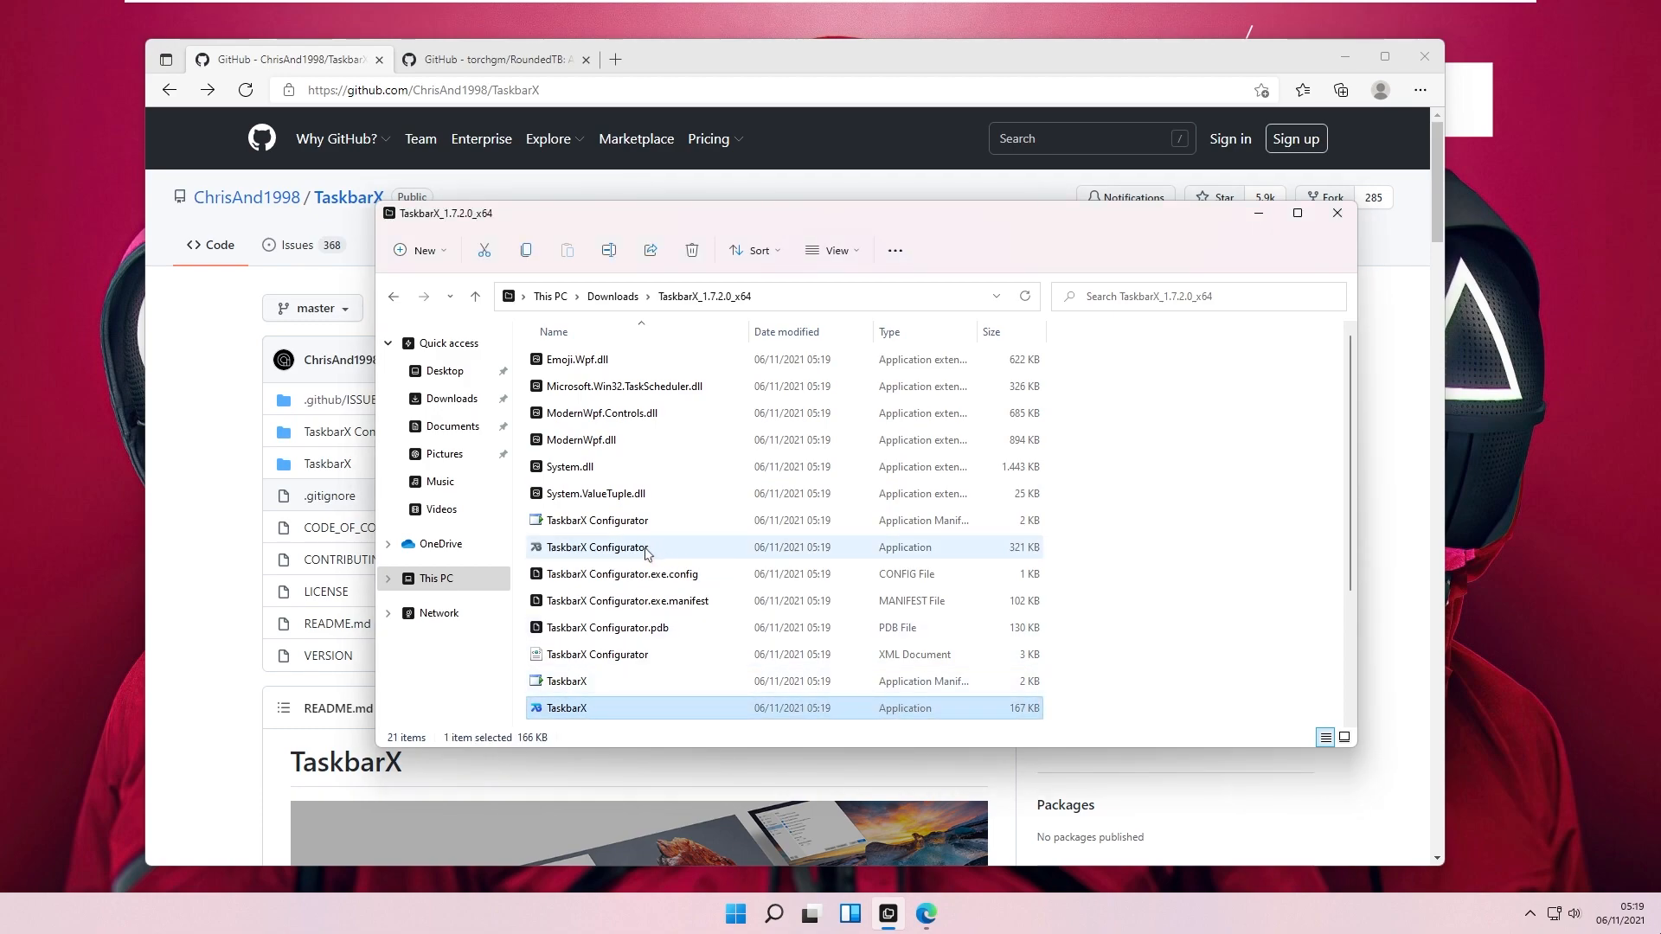
click(647, 548)
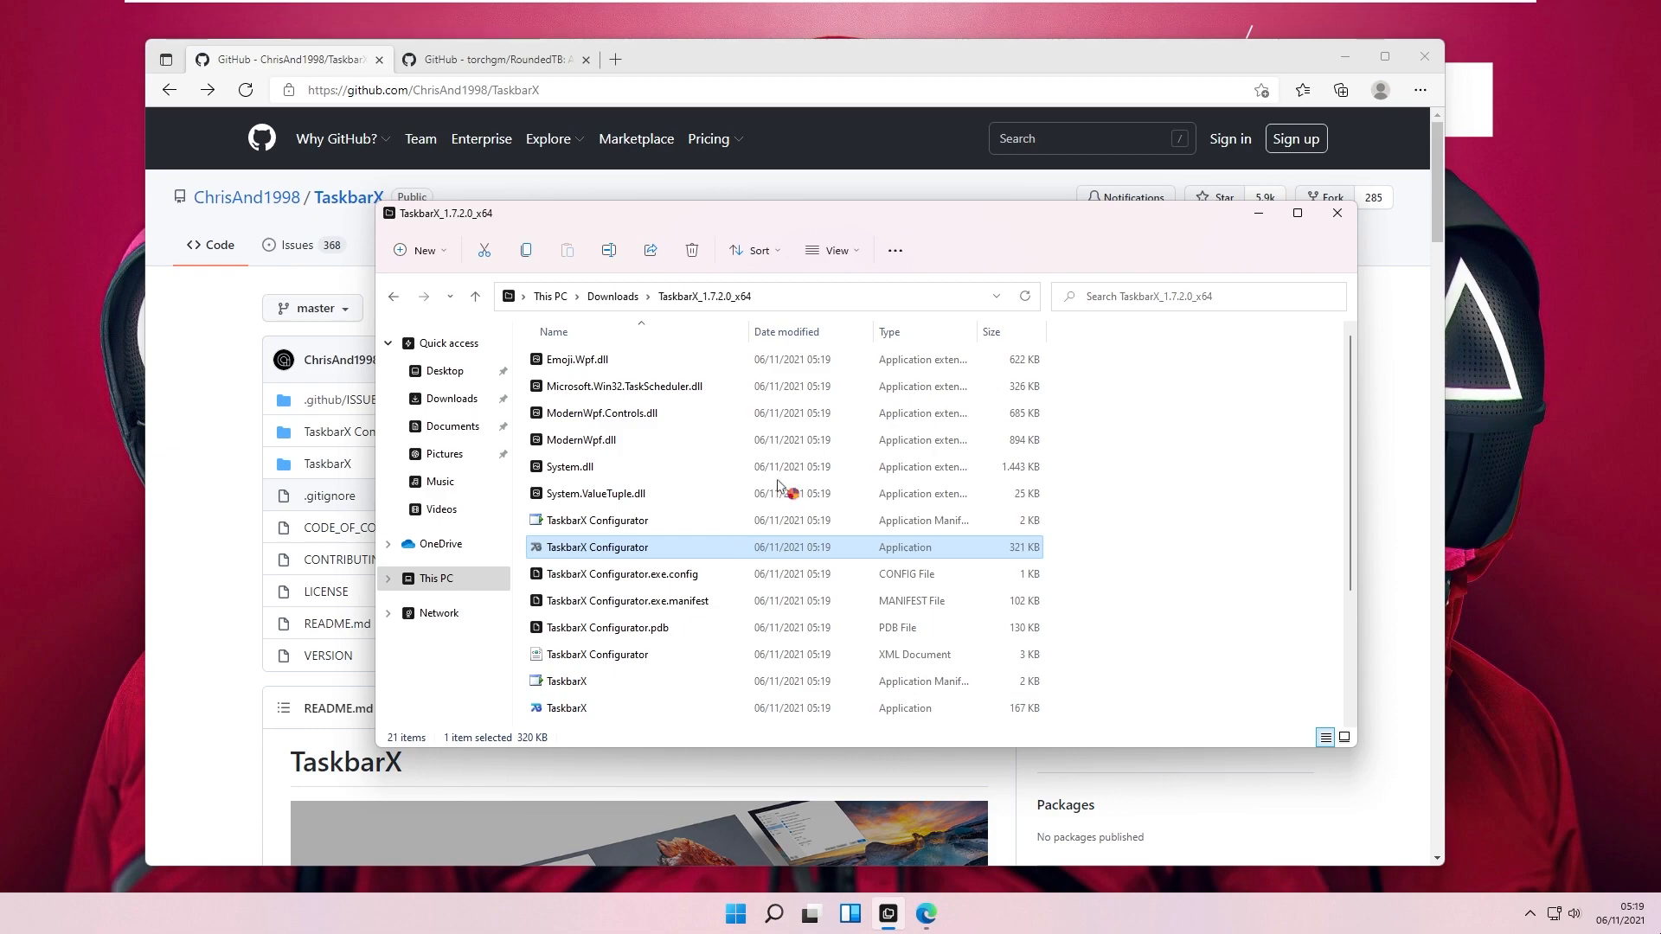
double_click(829, 553)
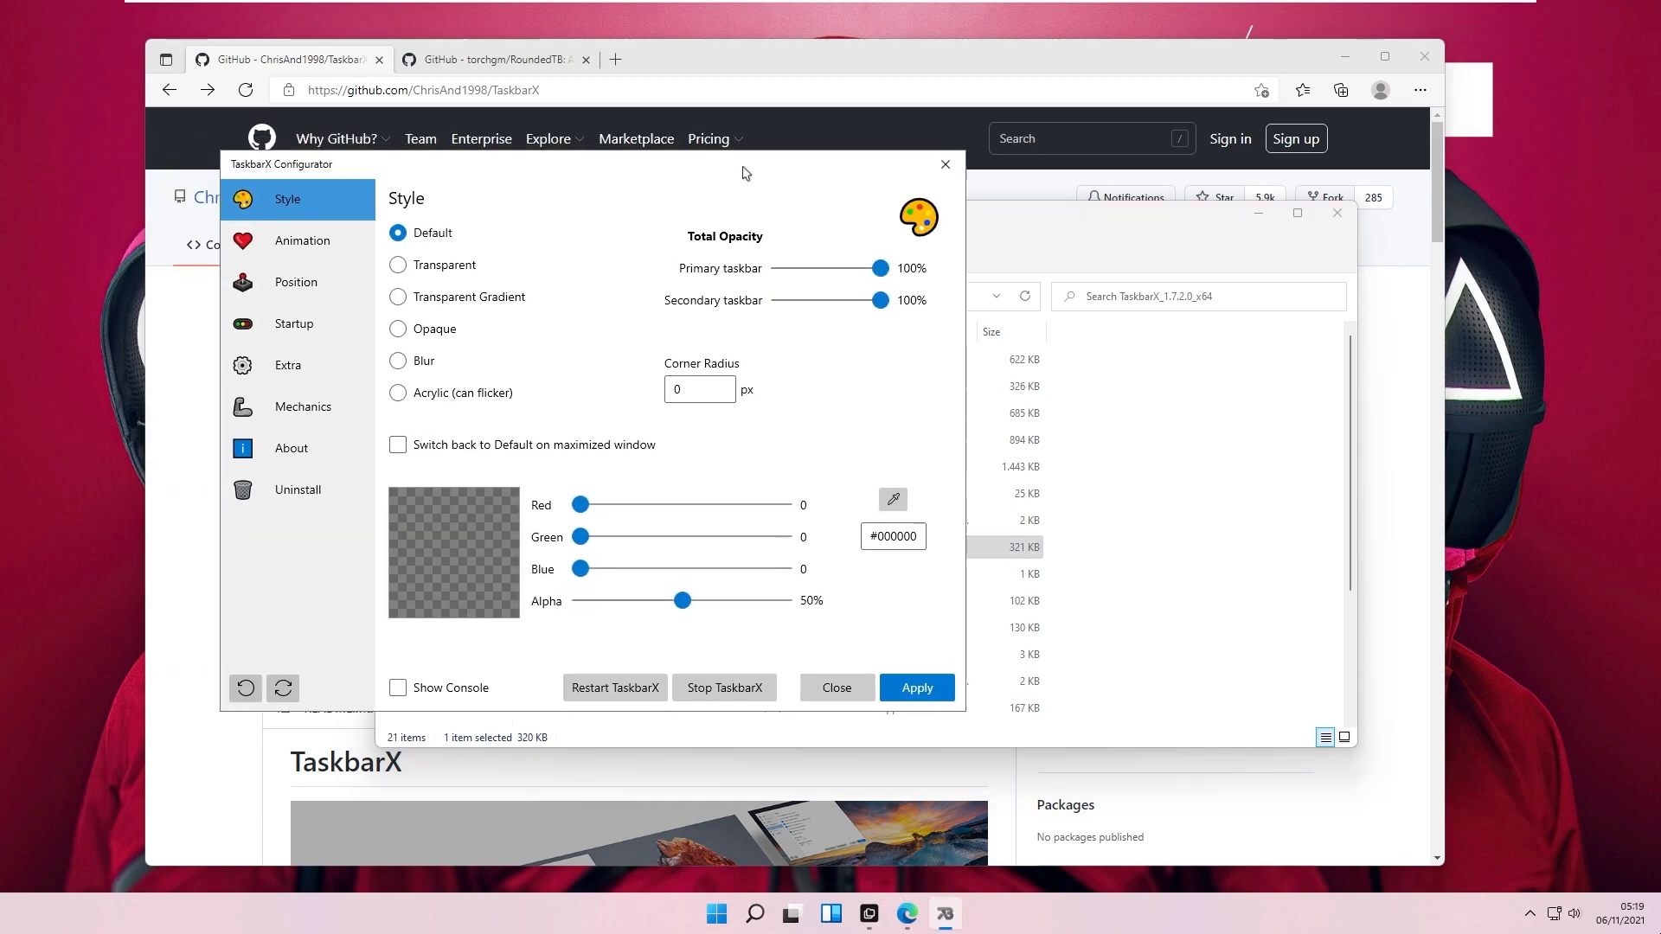
- Give the taskbar a Blur style with red 240, green 85, blue 119 and 80% alpha, apply it and close the configurator
click(502, 375)
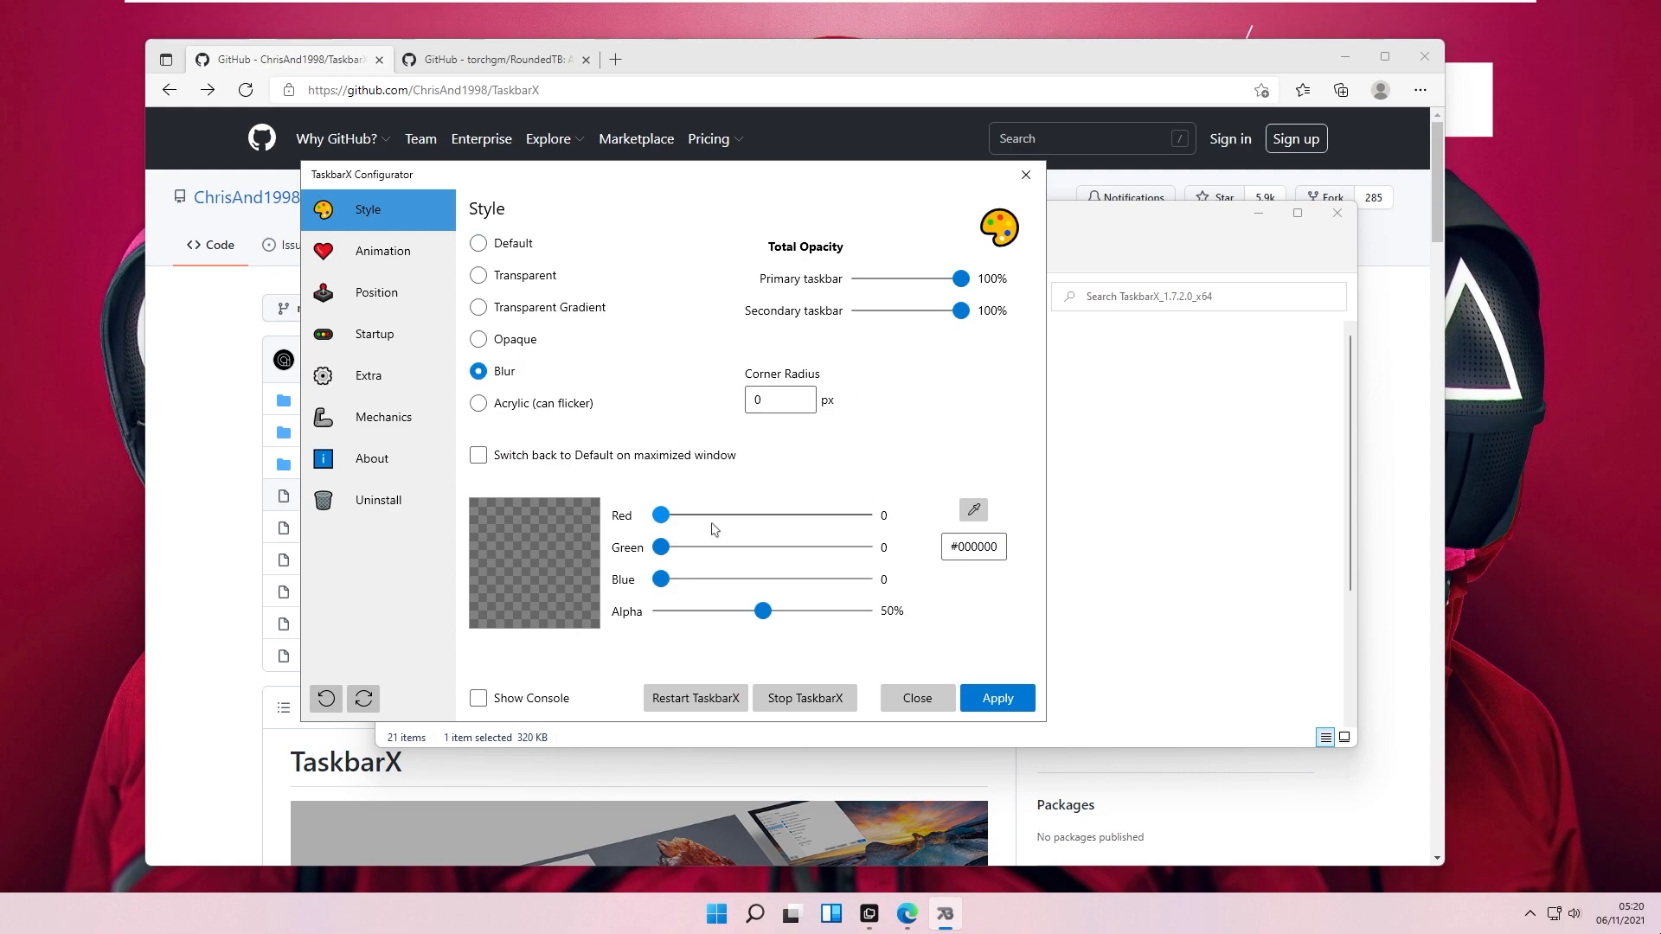
drag(662, 516, 855, 519)
drag(677, 551, 771, 549)
drag(663, 582, 738, 582)
drag(764, 614, 822, 616)
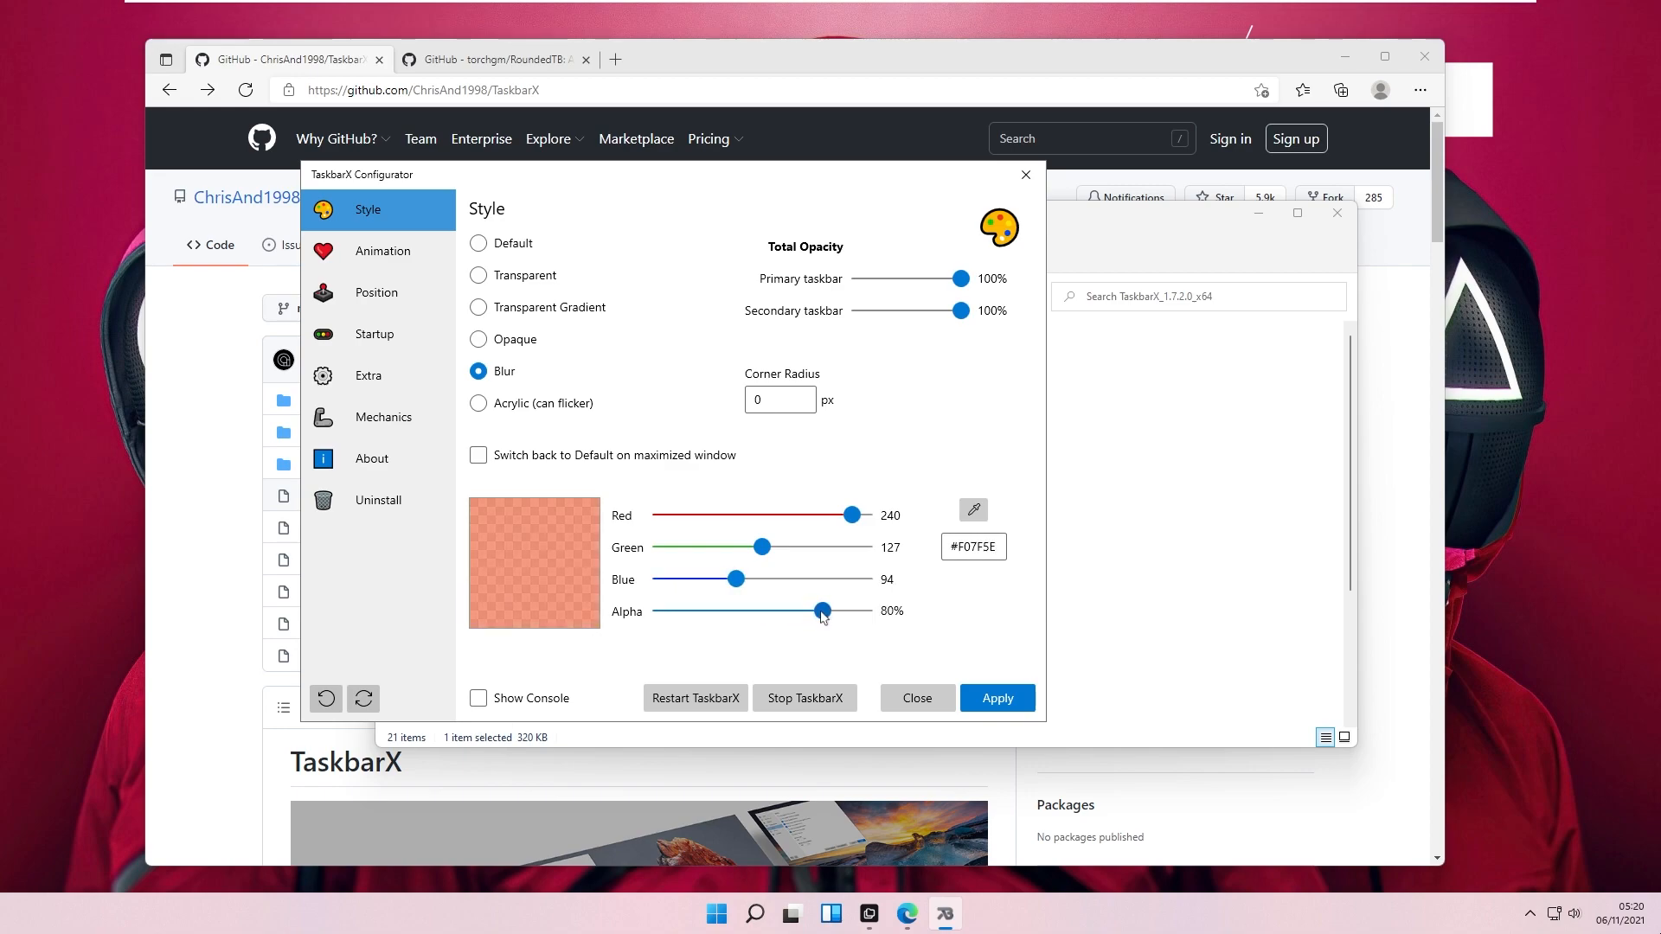
drag(796, 551, 754, 574)
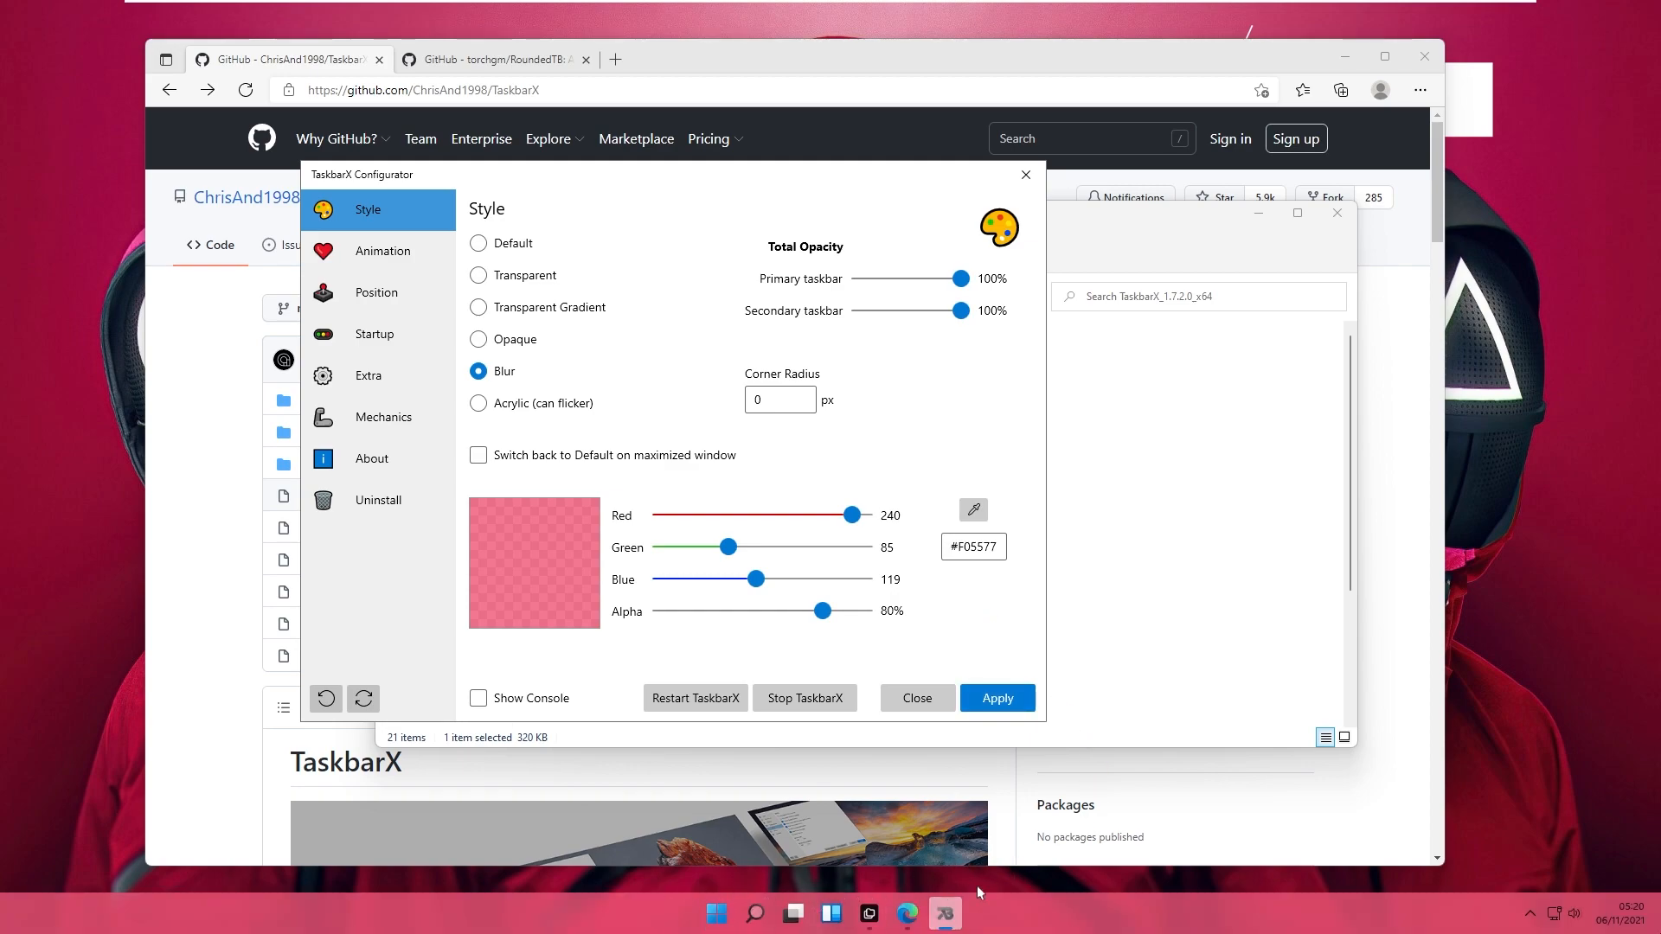
click(1026, 175)
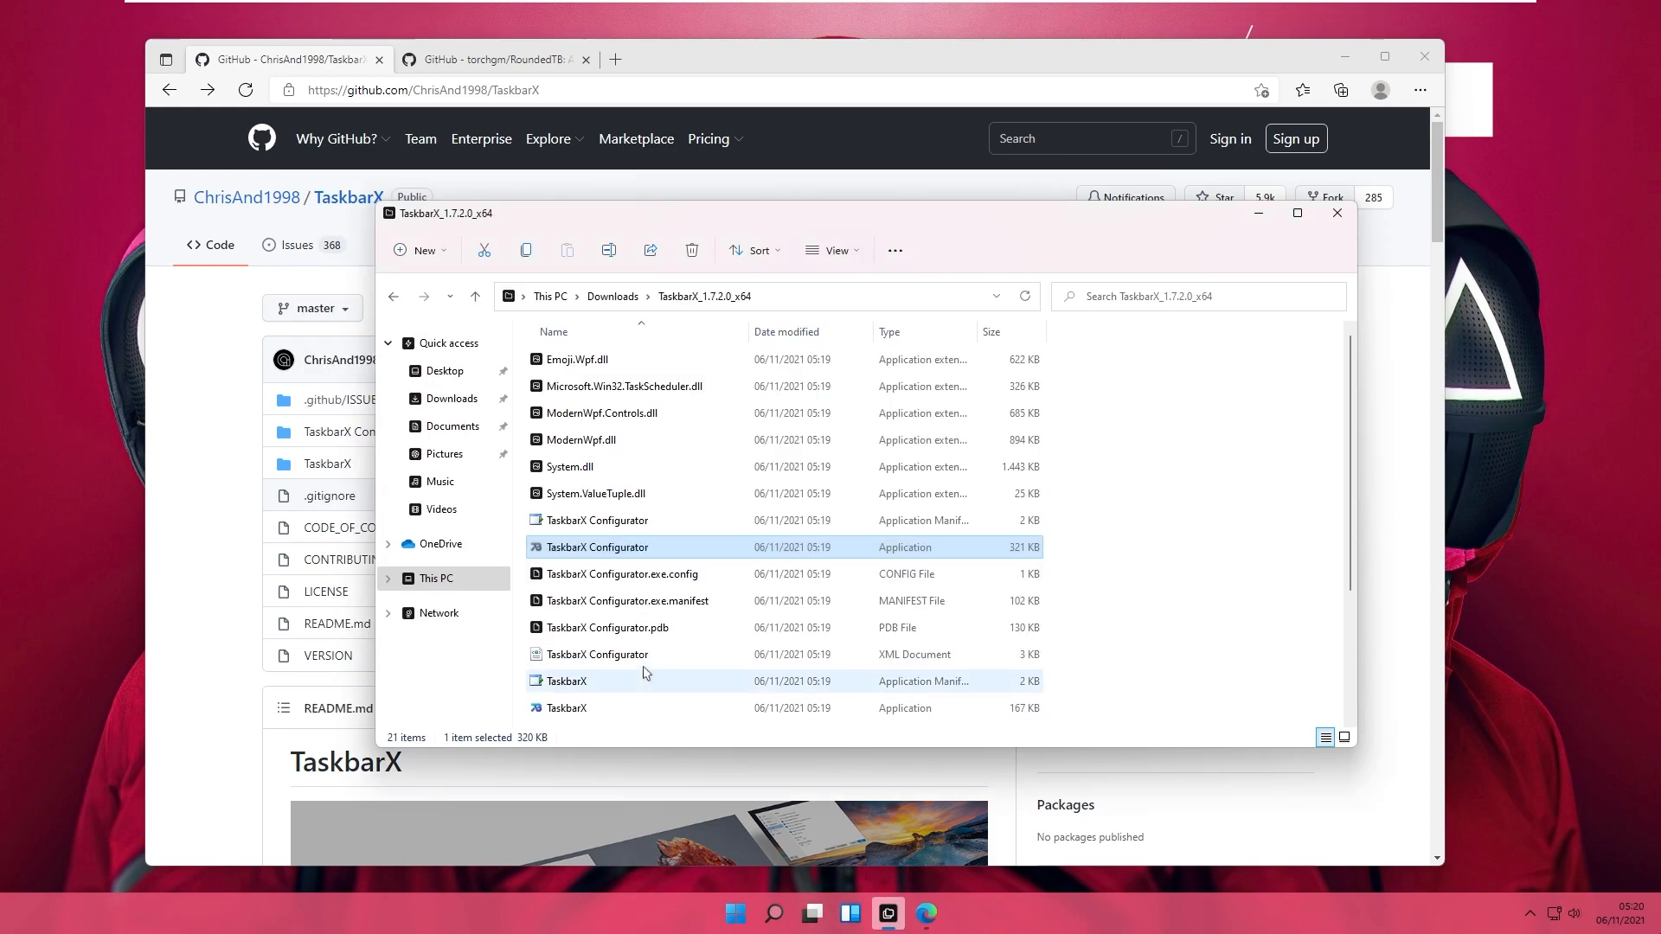
- Run RoundedTB from the RoundedTB_R3 folder in Downloads and dismiss its welcome window
click(454, 399)
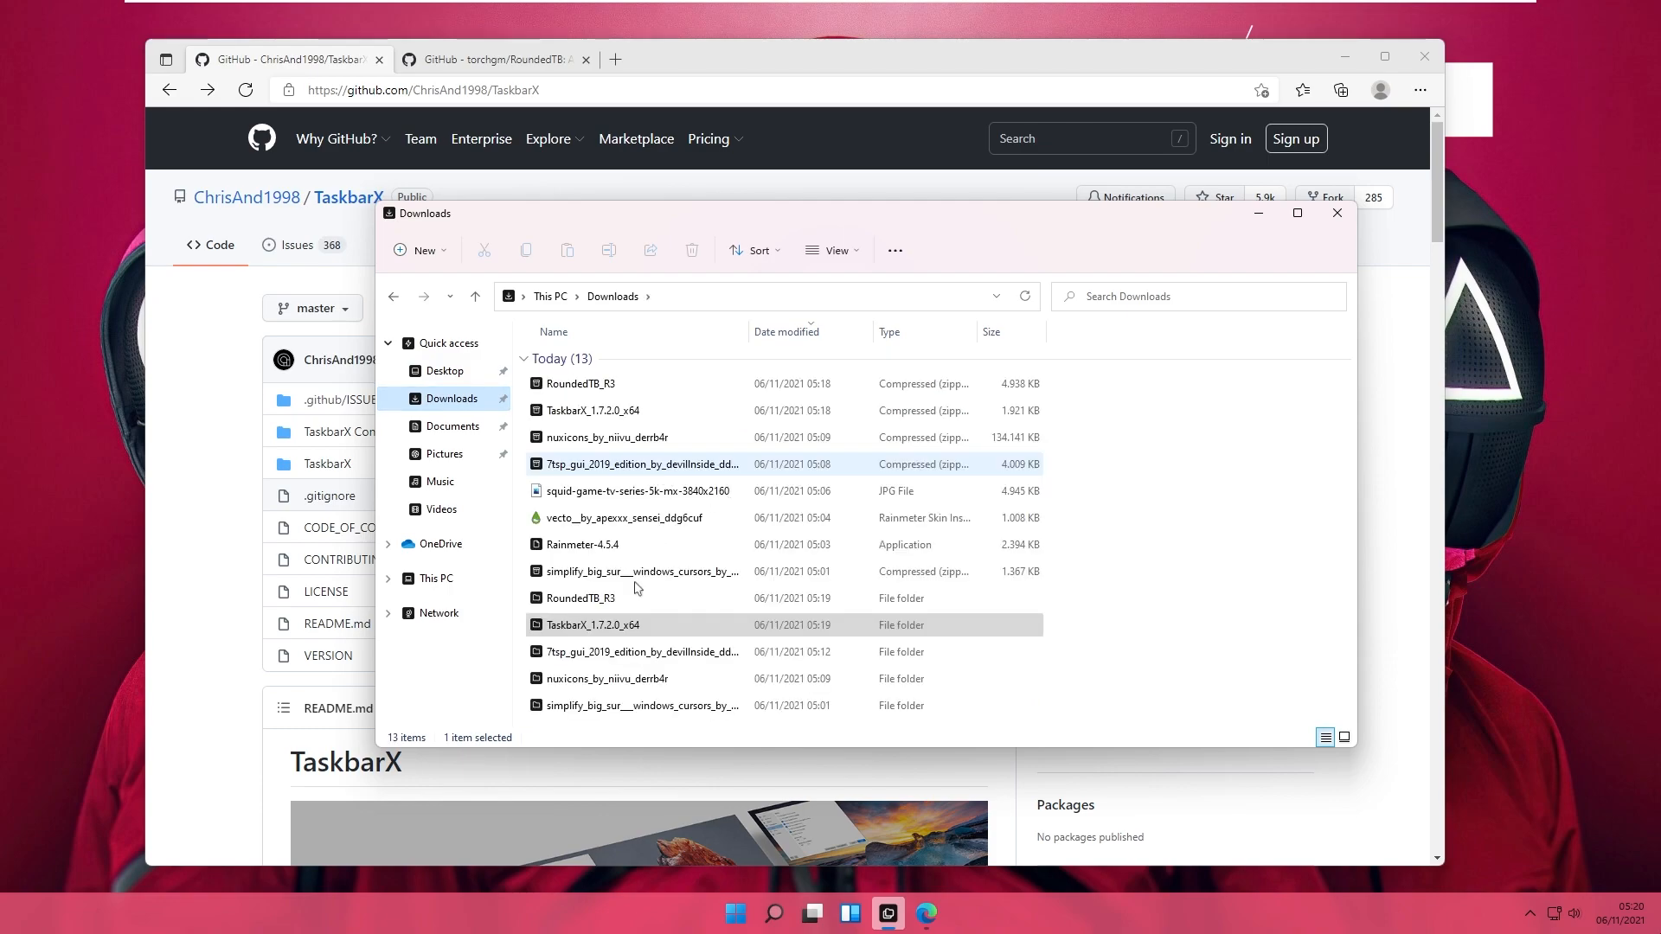
double_click(622, 598)
scroll(649, 549, down, 9)
scroll(649, 548, down, 13)
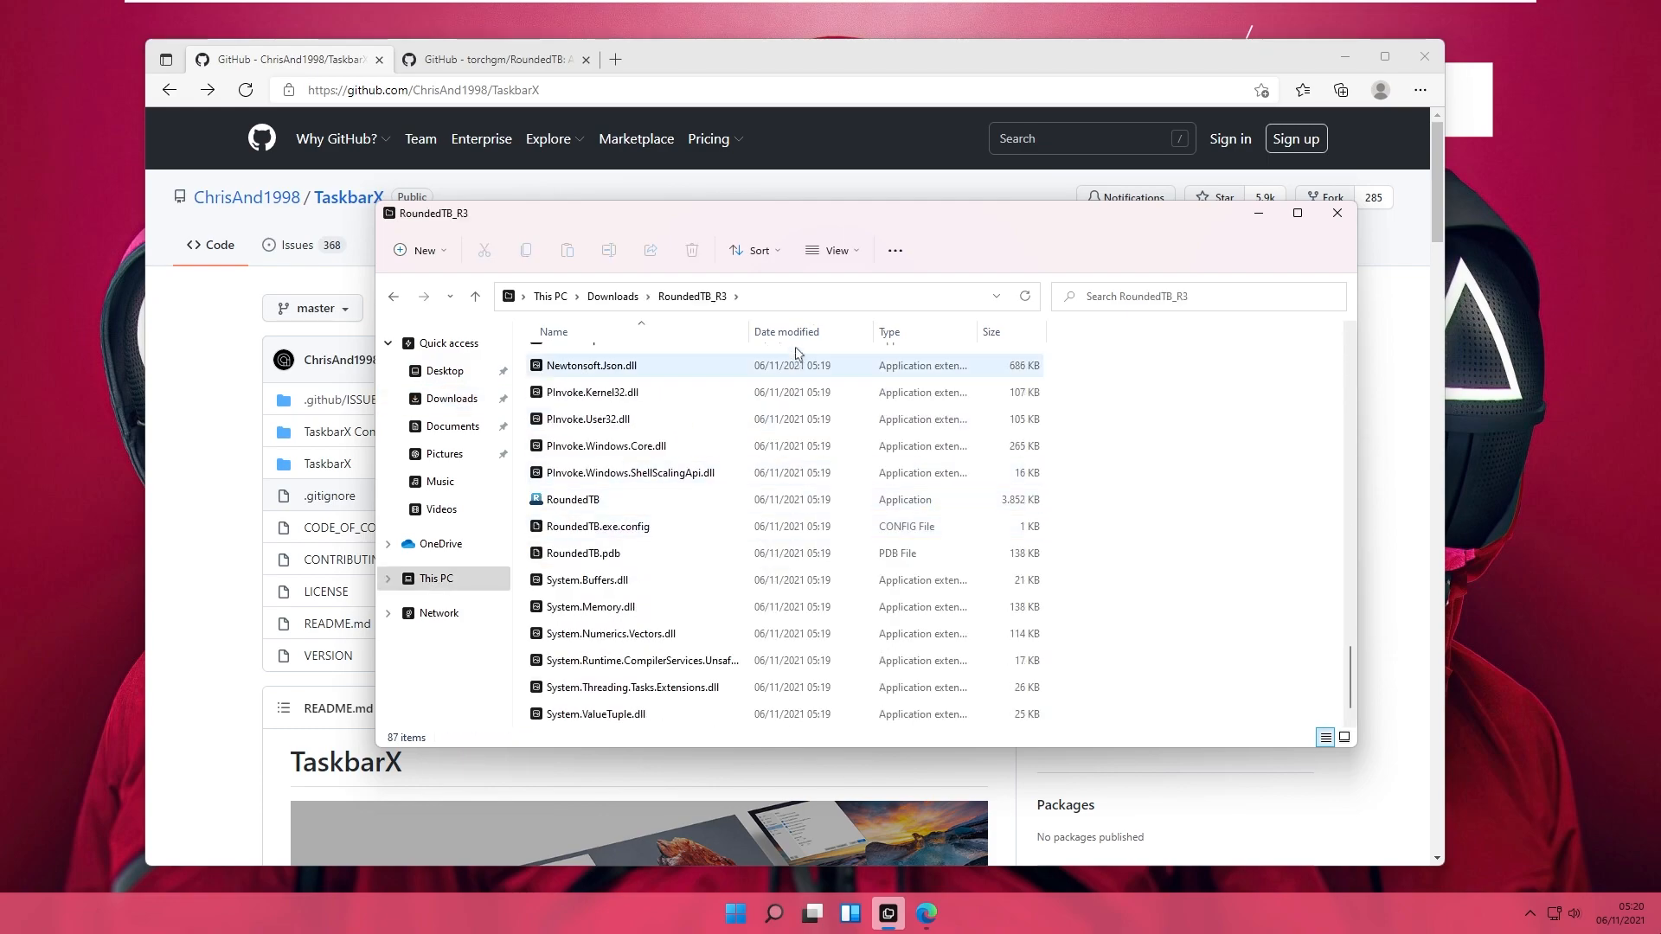
double_click(636, 502)
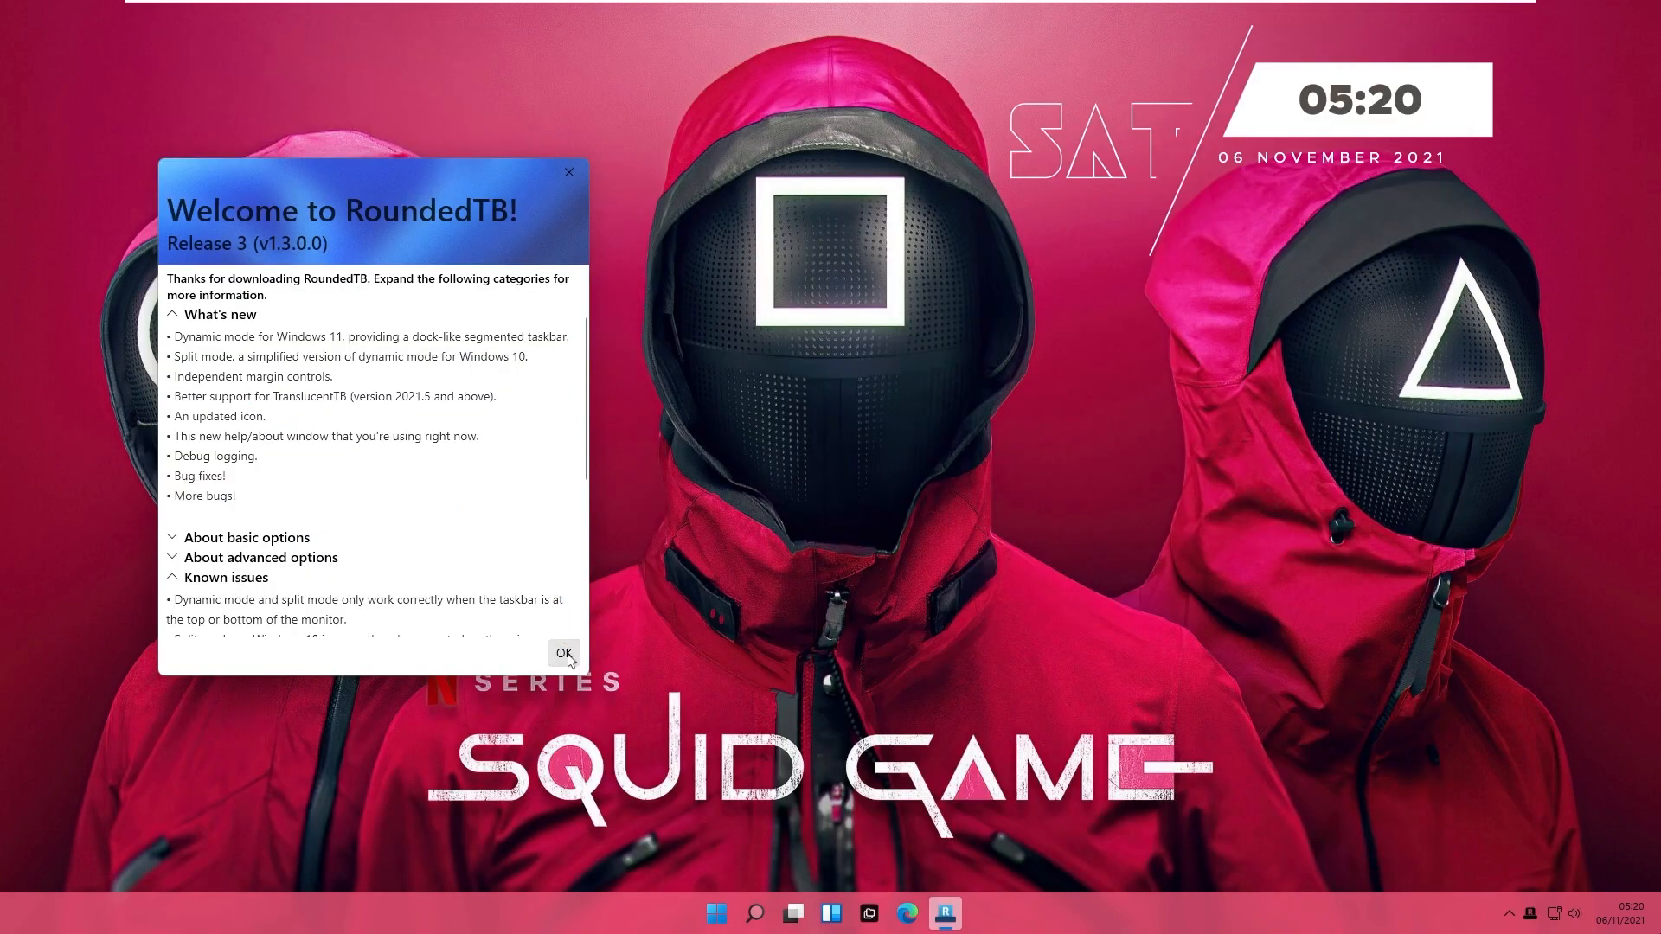
click(567, 655)
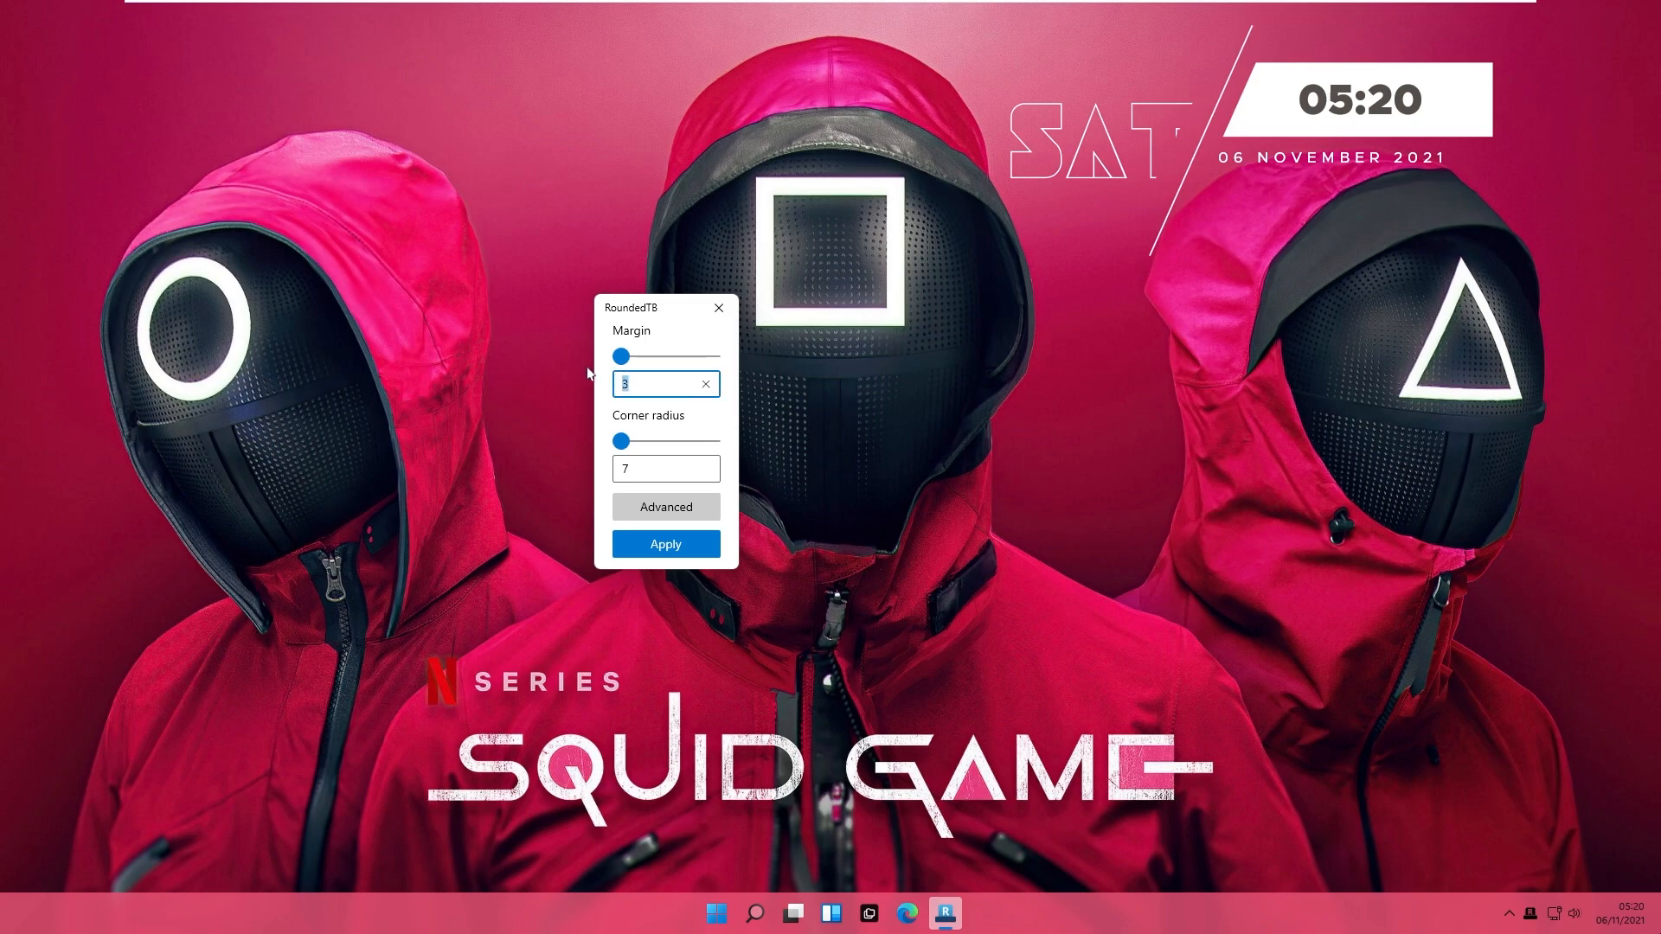
- Enable dynamic mode in RoundedTB's advanced options, set the corner radius to 15 and apply the settings
click(668, 512)
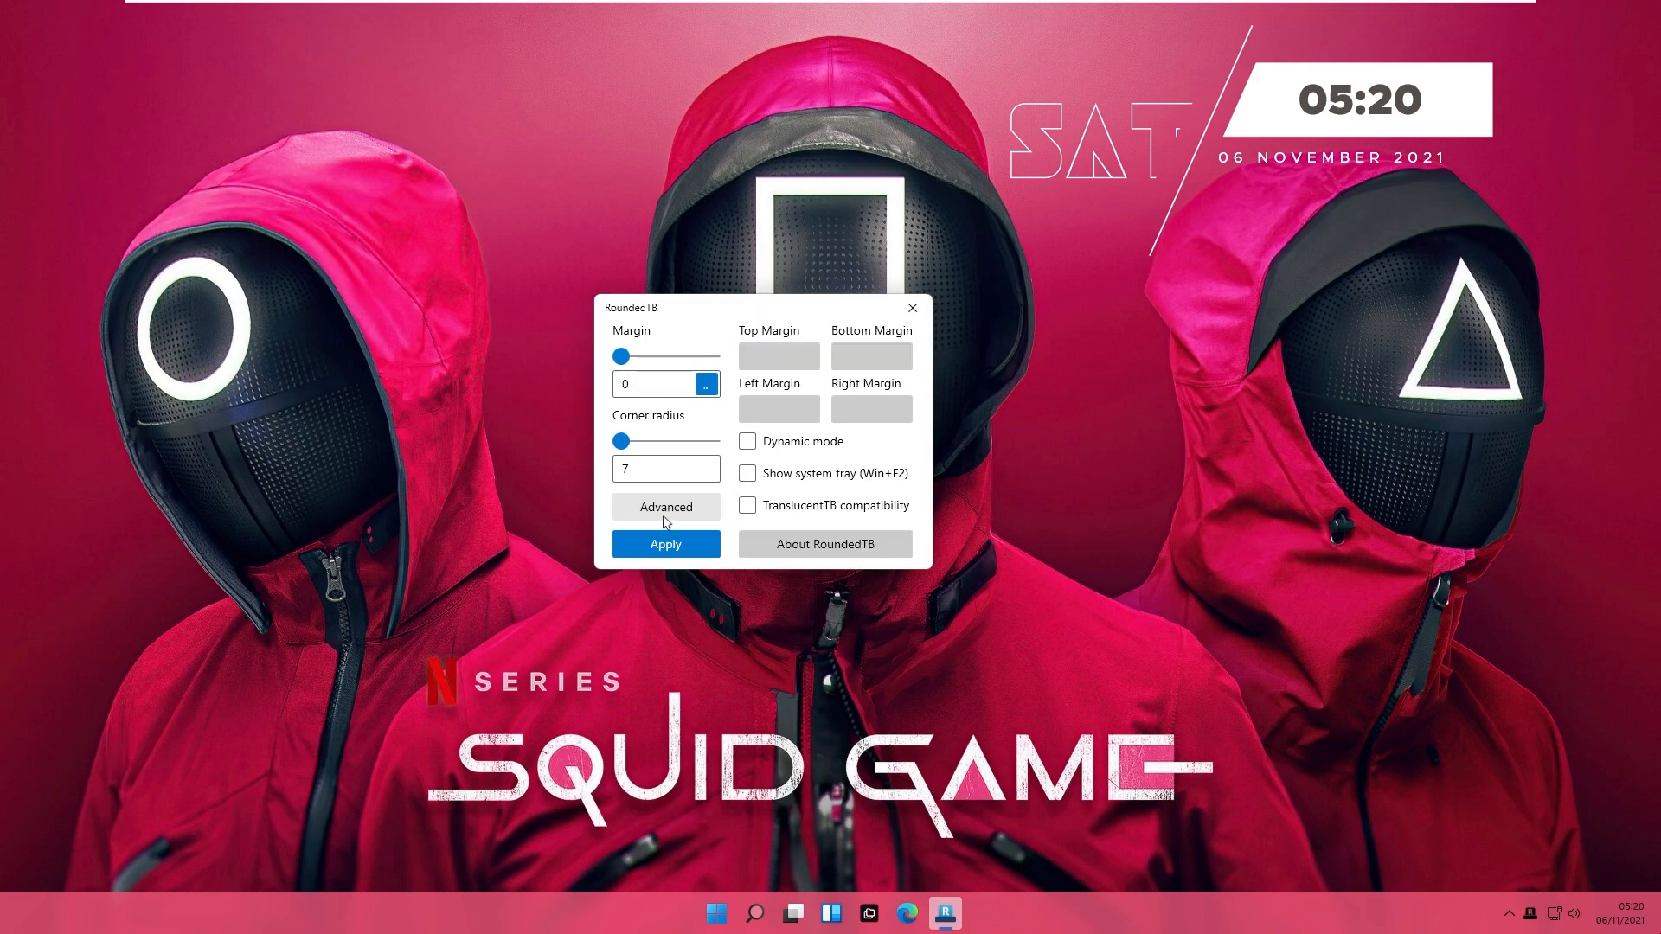
click(765, 445)
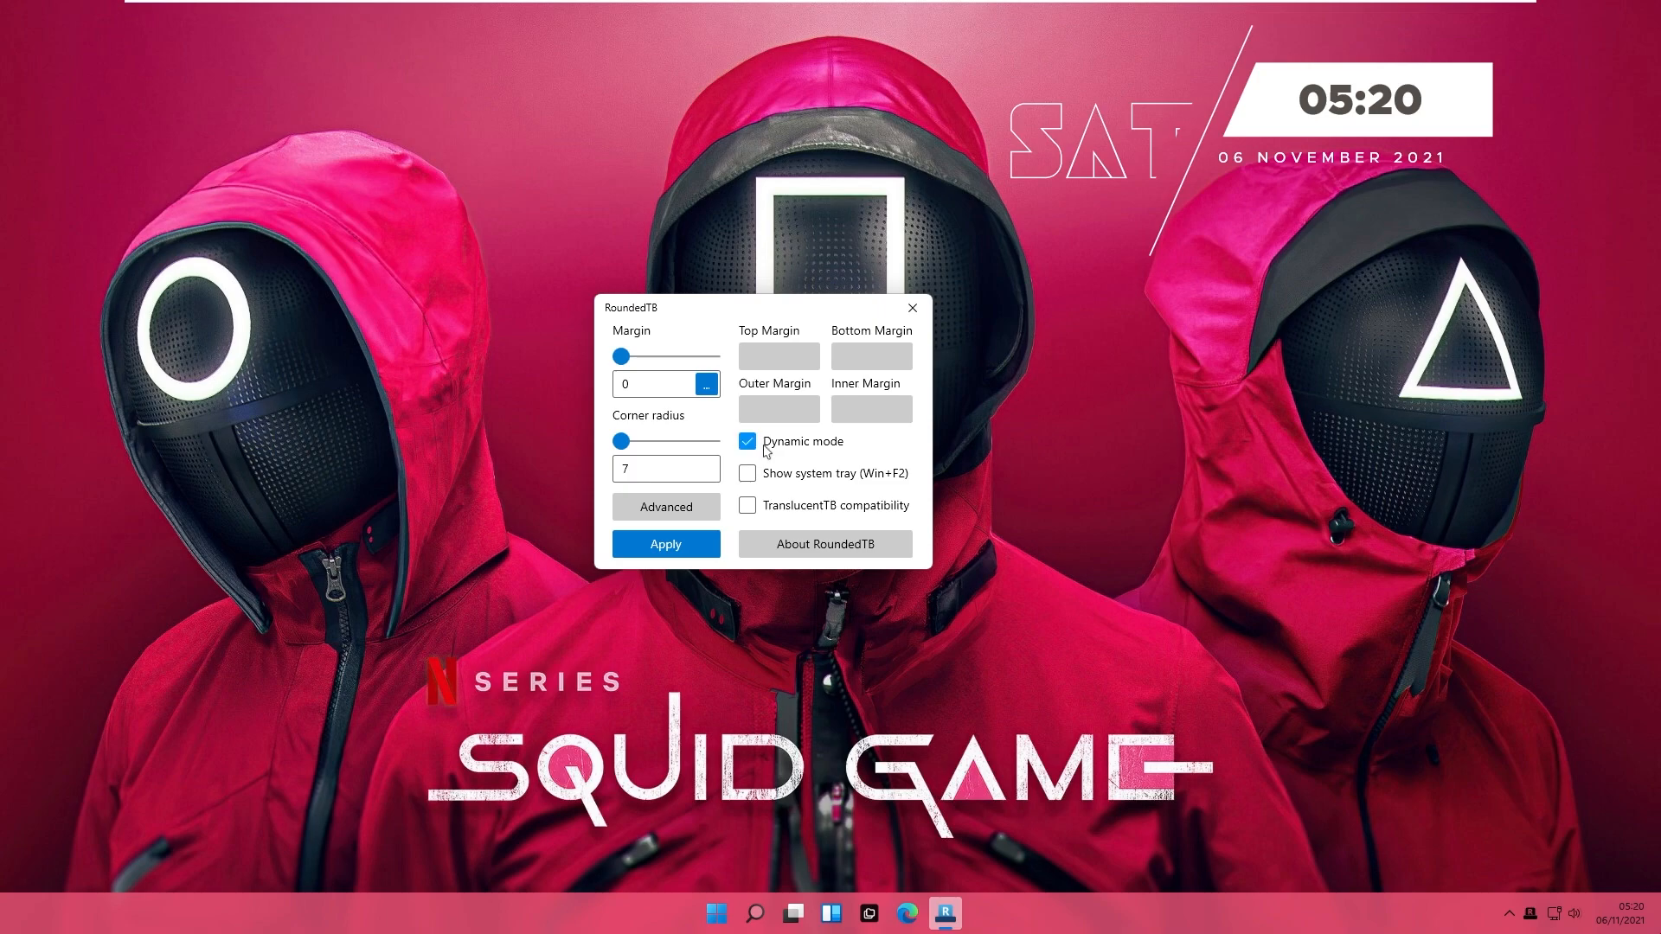
drag(621, 441, 658, 450)
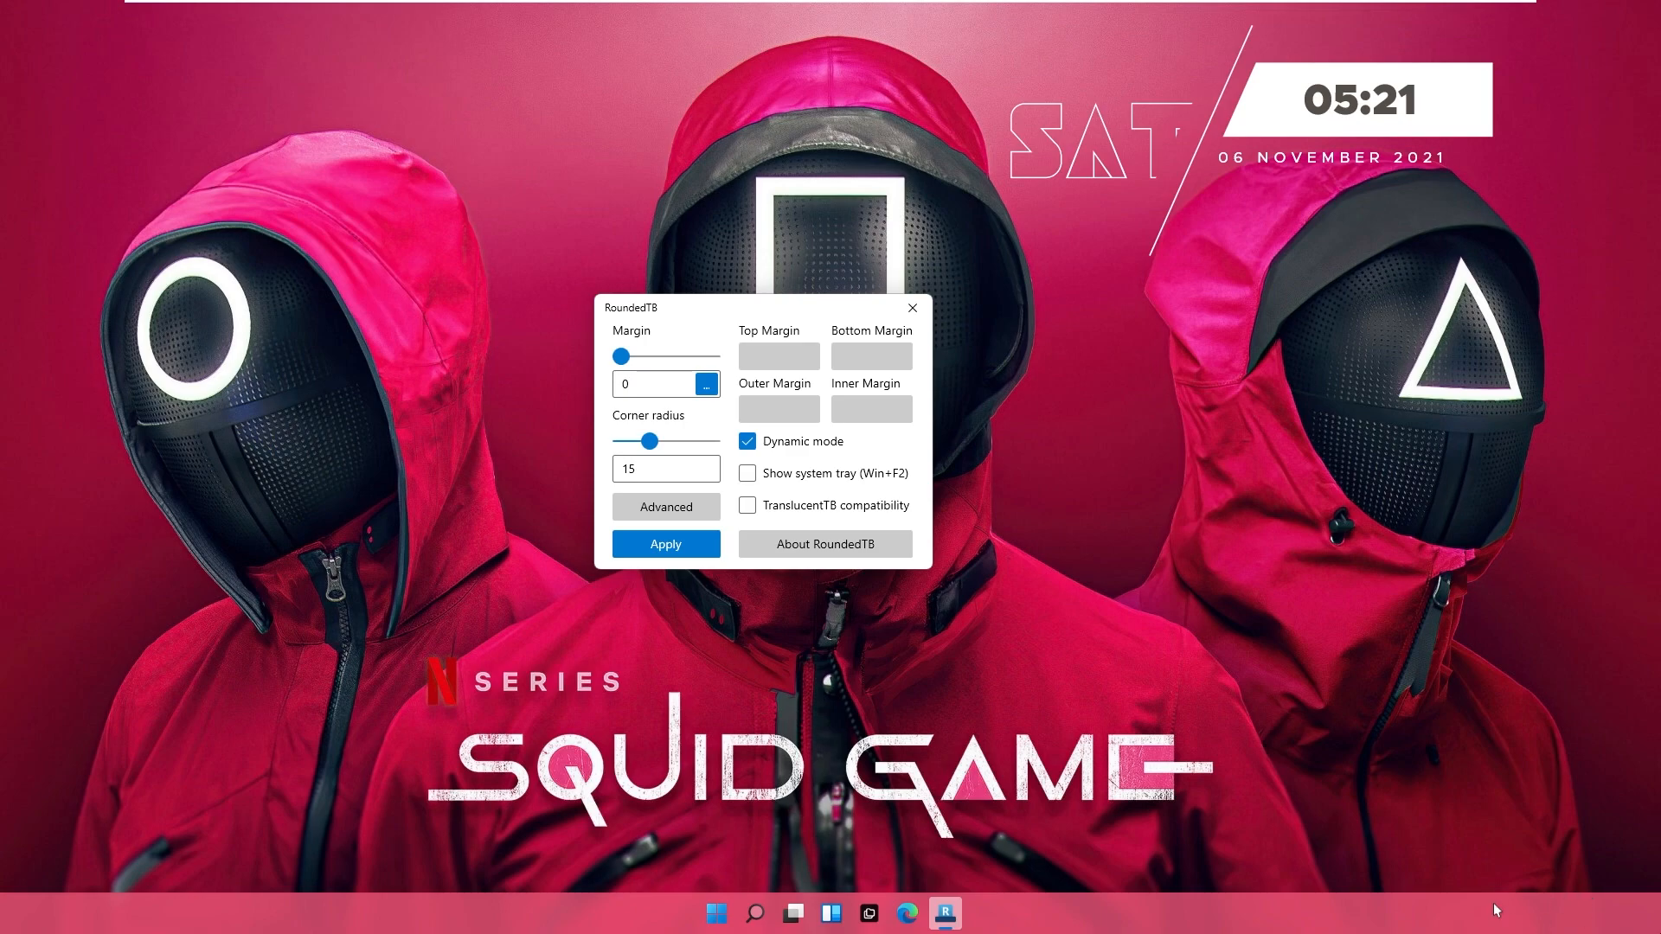
right_click(578, 761)
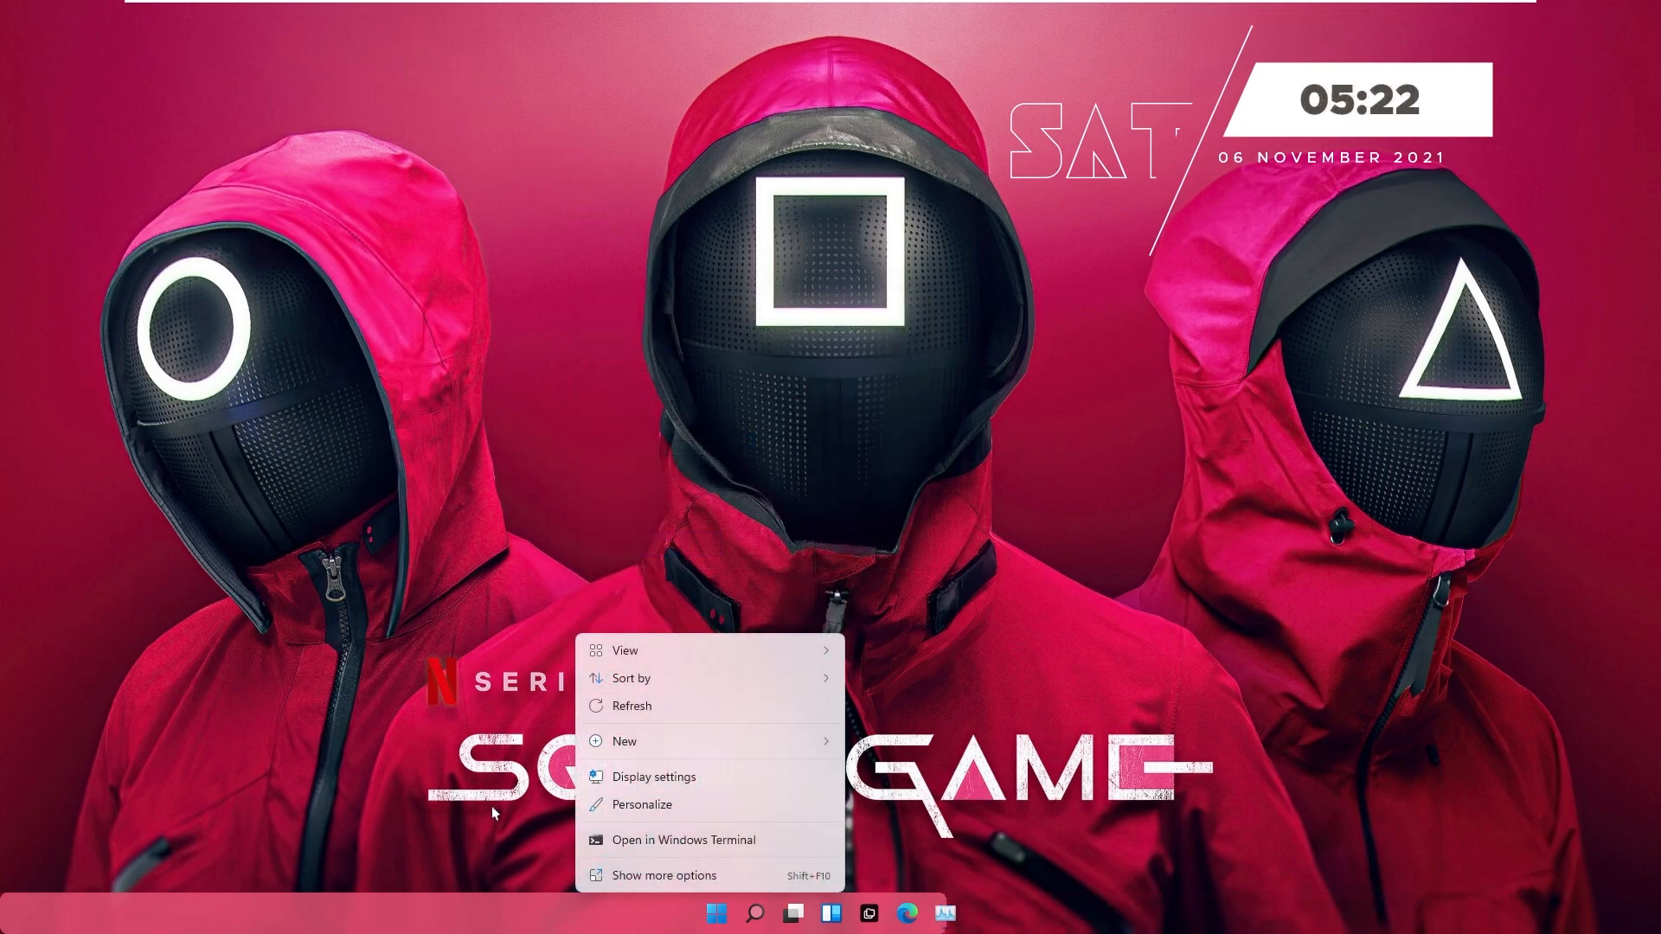
click(492, 808)
click(719, 919)
key(ctrl+shift+Escape)
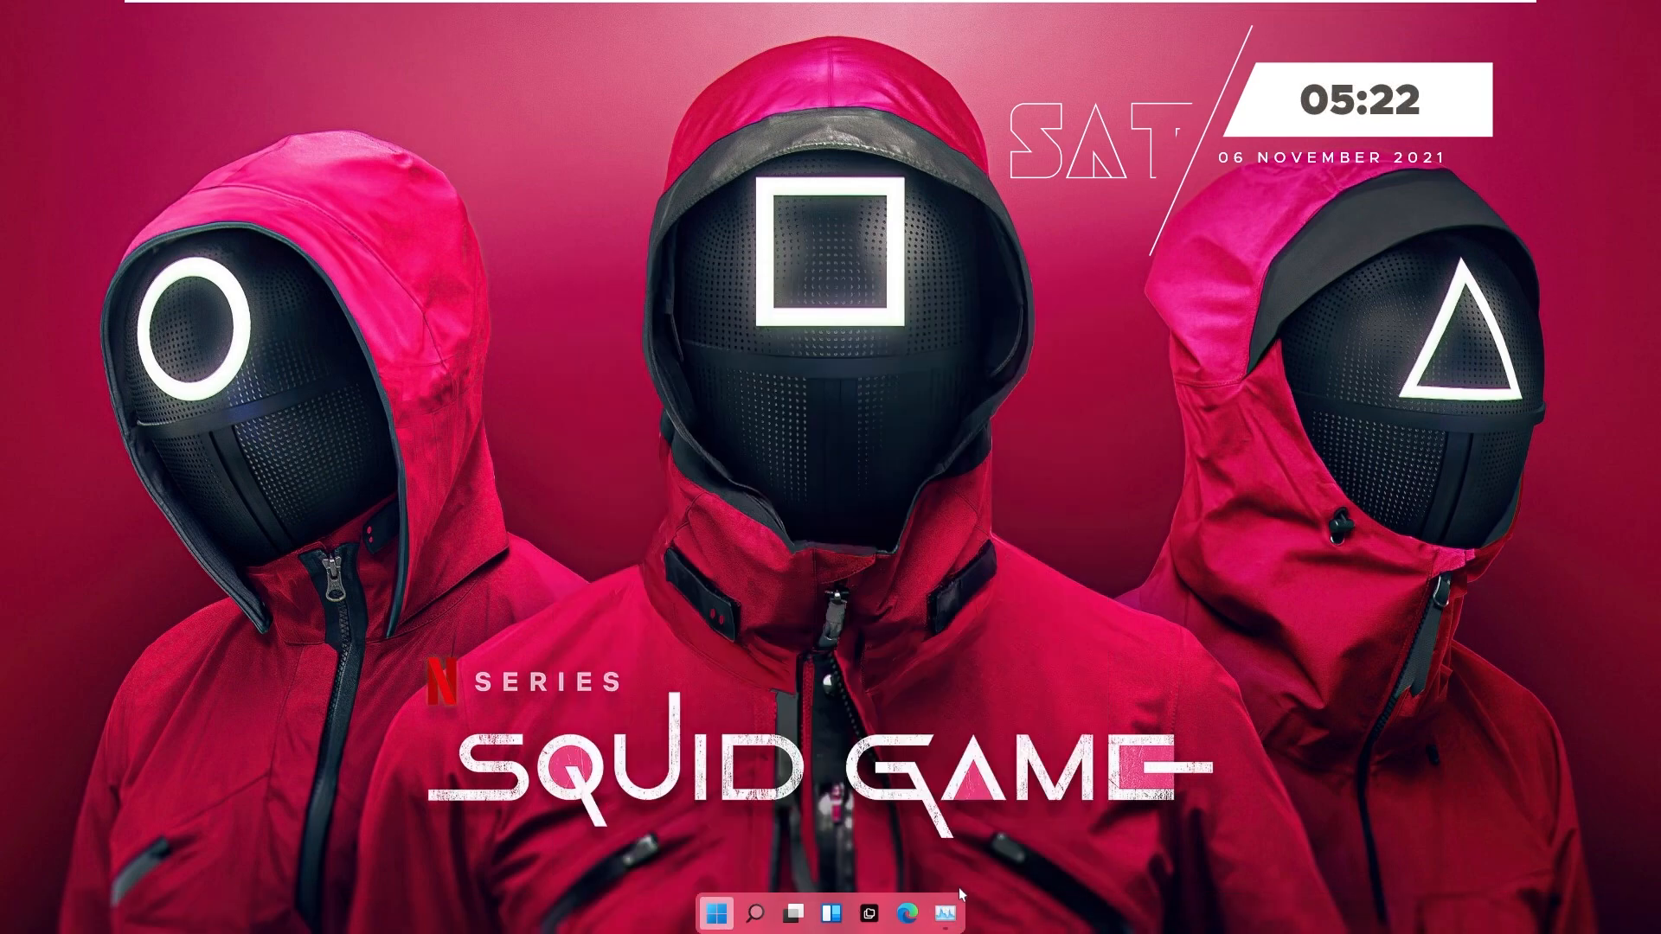